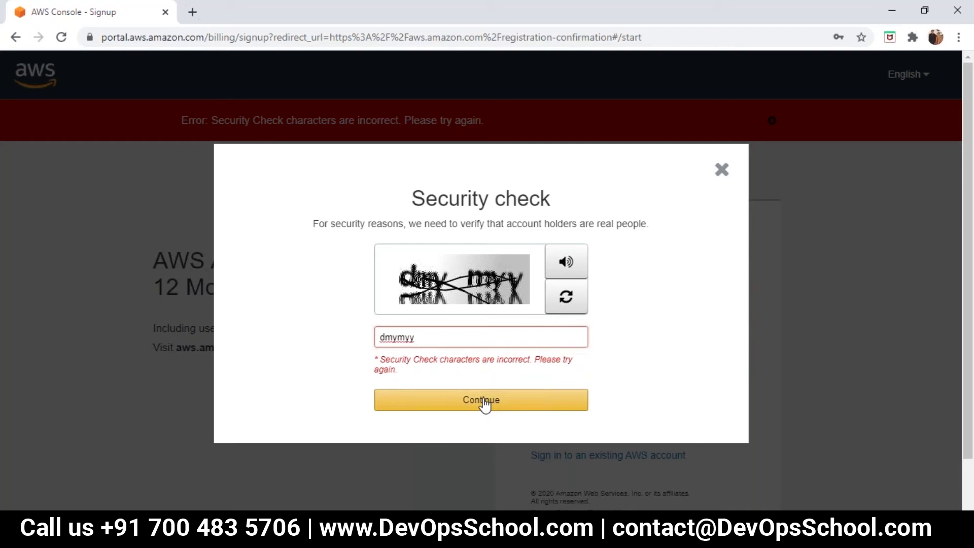
Attempt the security check, refreshing the captcha image and submitting a first answer.
{"action": "left_click", "coordinate": [399, 337]}
{"action": "left_click", "coordinate": [489, 400]}
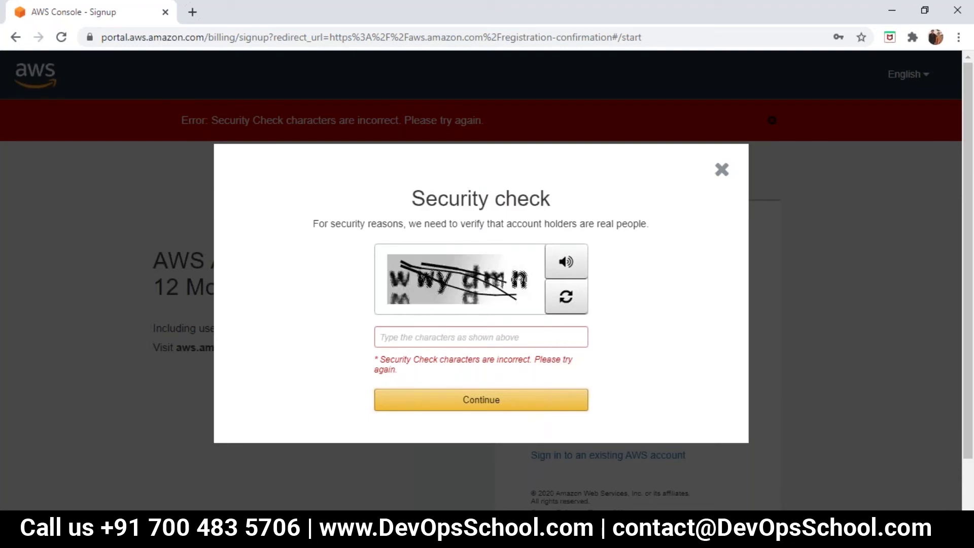
{"action": "left_click", "coordinate": [566, 298]}
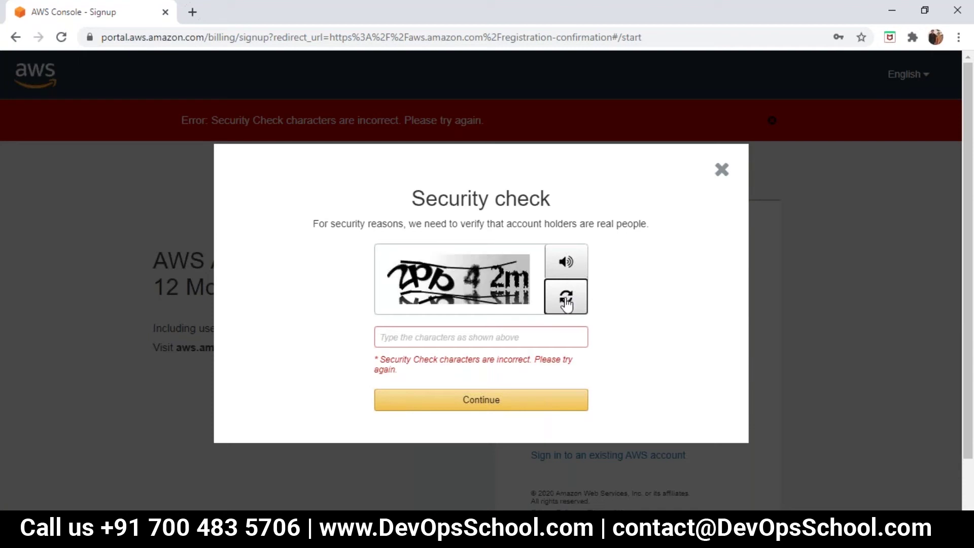
{"action": "left_click", "coordinate": [438, 336]}
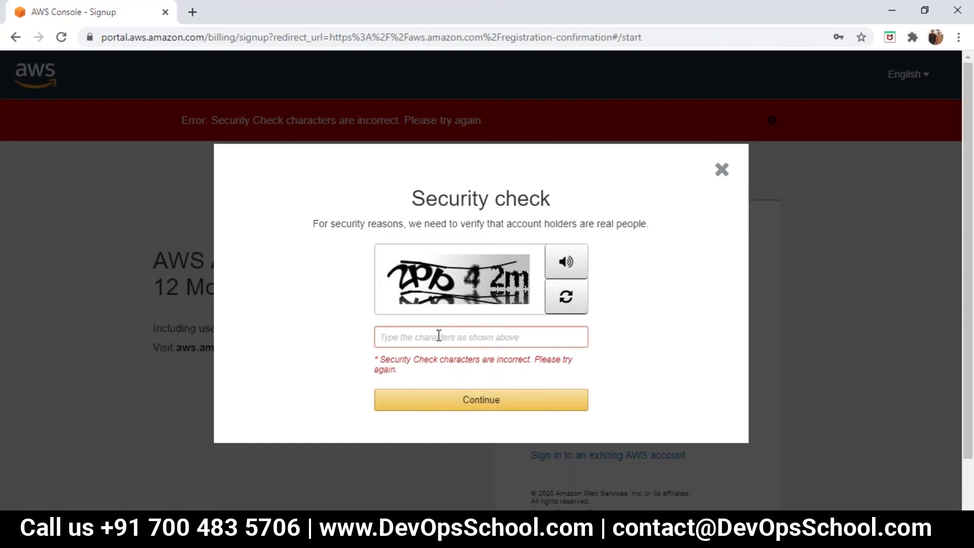
{"action": "type", "text": "2"}
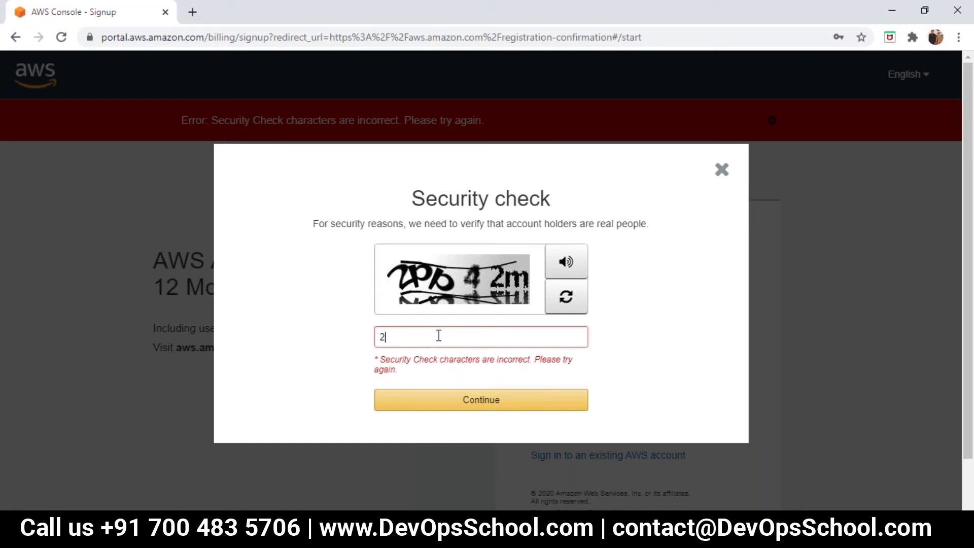
{"action": "type", "text": "pp 4 2m"}
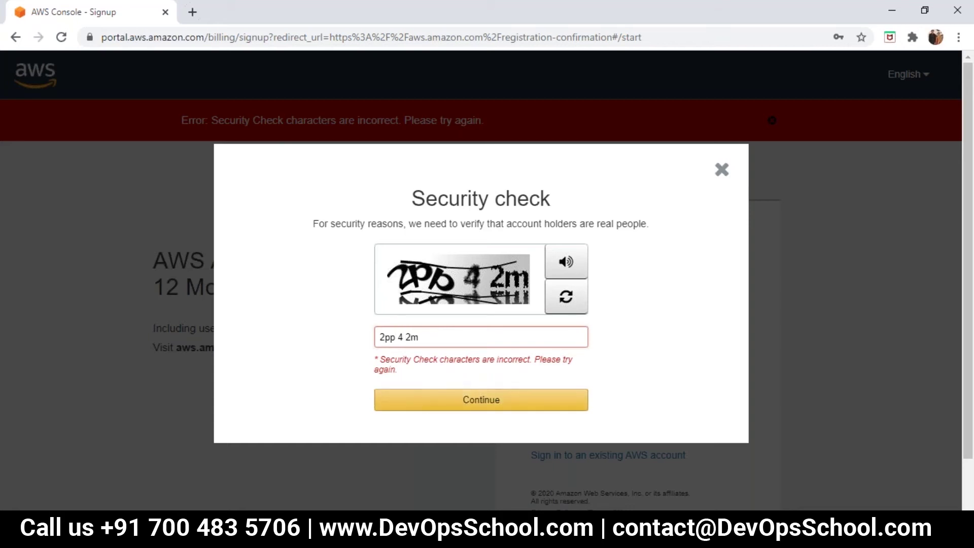
{"action": "left_click", "coordinate": [454, 401]}
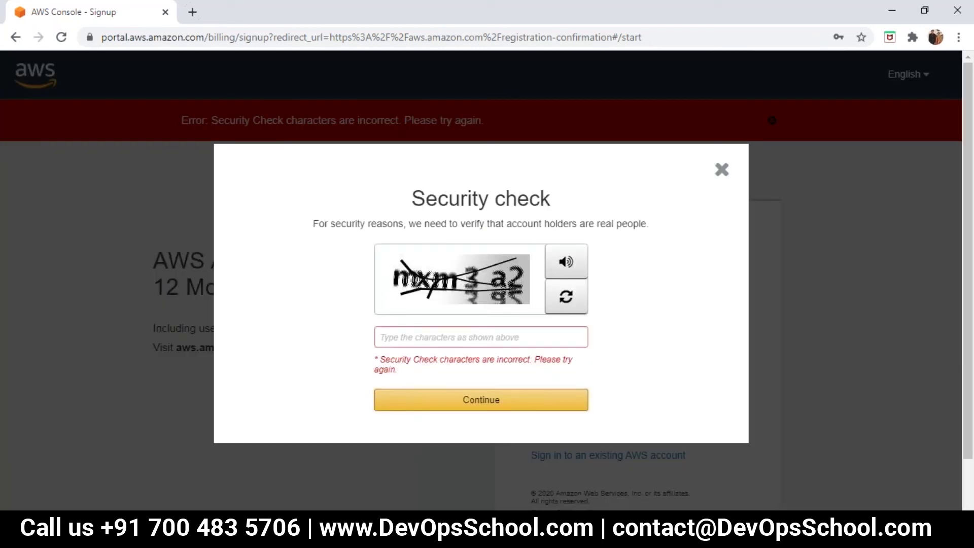
Enter the new captcha characters and submit them until the check is accepted.
{"action": "left_click", "coordinate": [434, 337]}
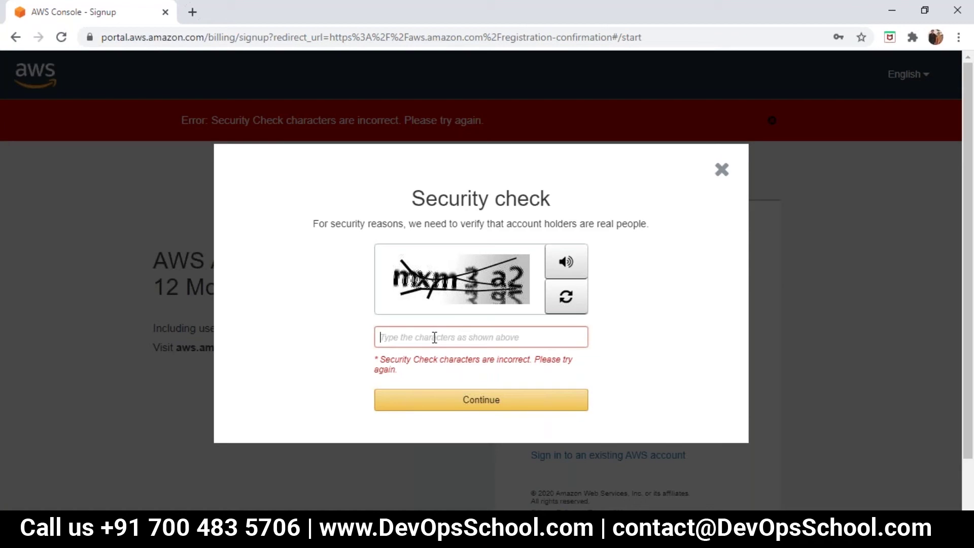
{"action": "type", "text": "mxm"}
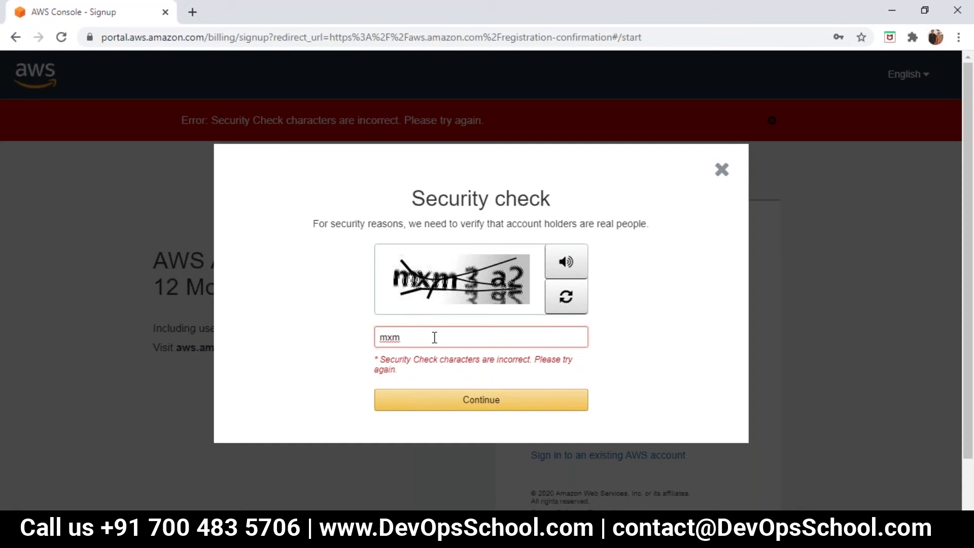
{"action": "key", "text": "BackSpace"}
{"action": "type", "text": "3a2"}
{"action": "left_click", "coordinate": [463, 406]}
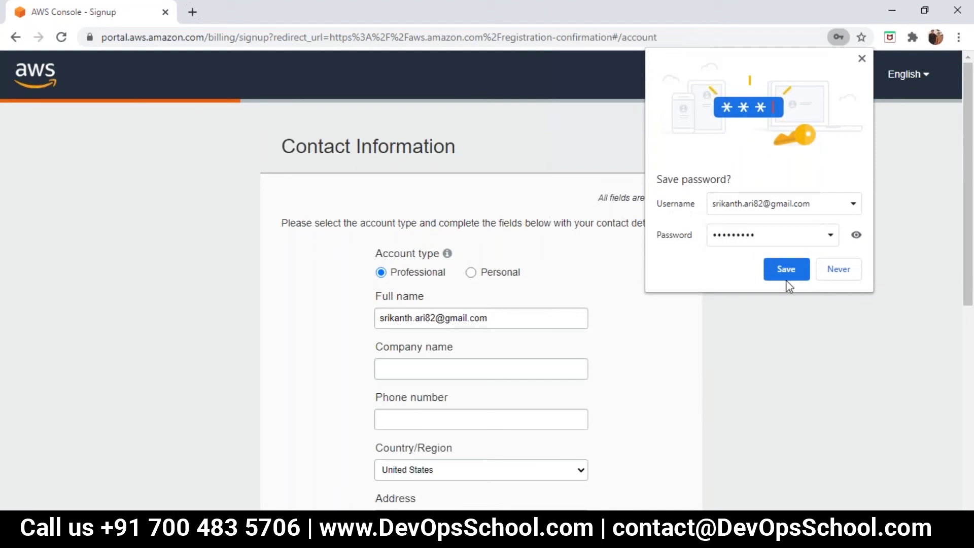
Save the signup login in Chrome and choose Personal as the account type.
{"action": "left_click", "coordinate": [779, 277]}
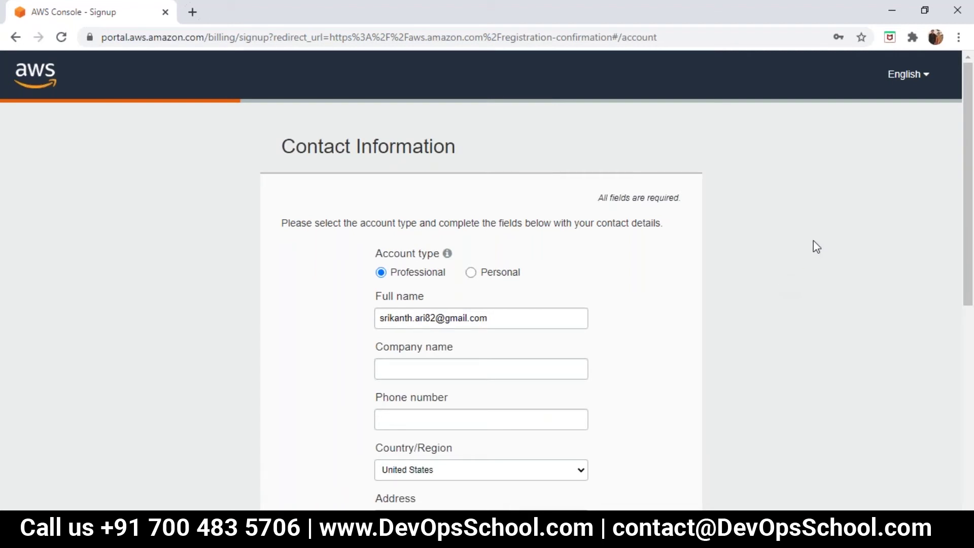
{"action": "left_click_drag", "start_coordinate": [969, 143], "coordinate": [968, 166]}
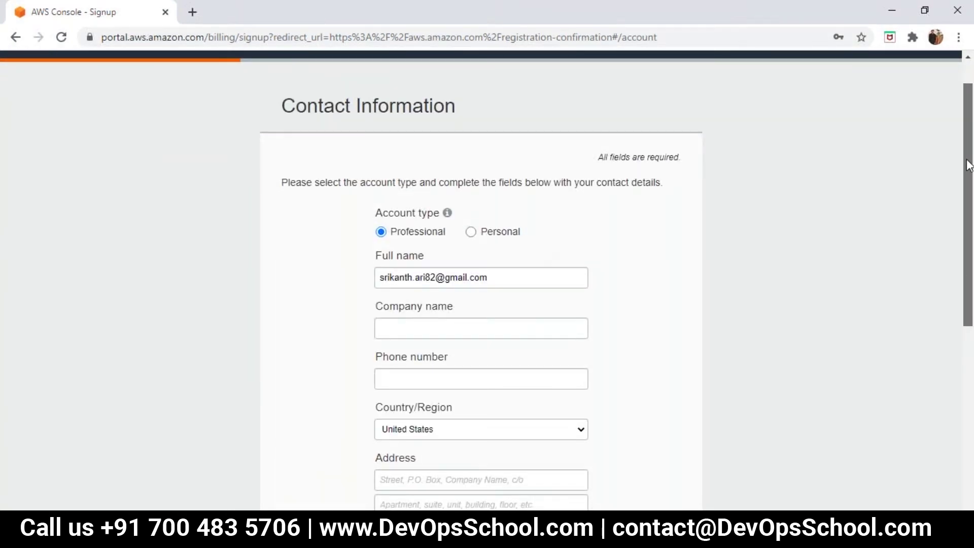
{"action": "left_click", "coordinate": [471, 232]}
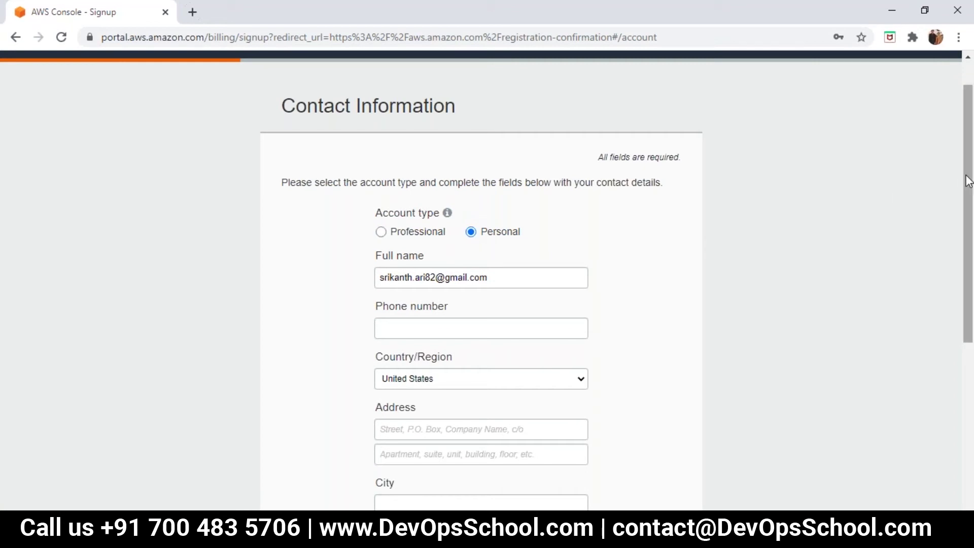
{"action": "left_click_drag", "start_coordinate": [968, 180], "coordinate": [967, 244]}
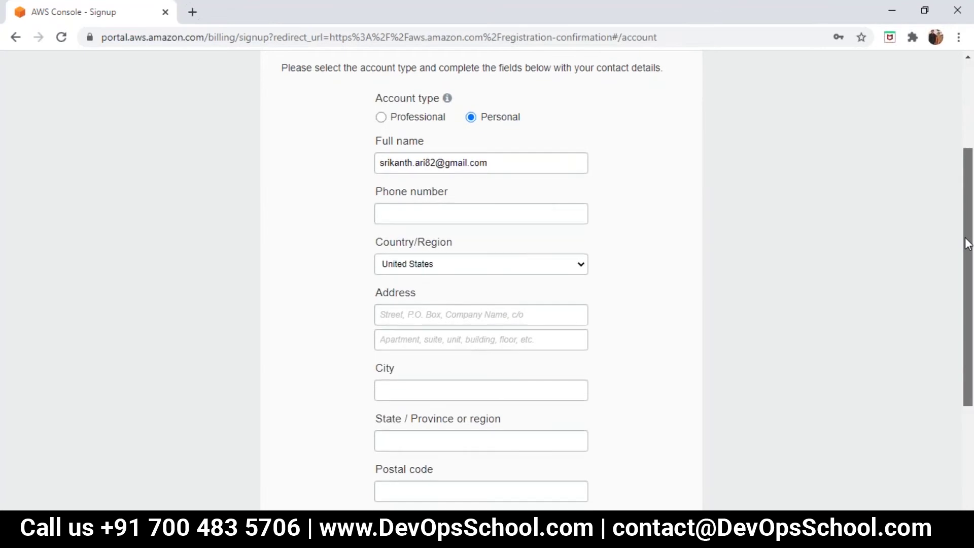
Enter the contact's phone number, correcting a mistyped digit and dismissing autofill.
{"action": "left_click", "coordinate": [494, 210]}
{"action": "type", "text": "07"}
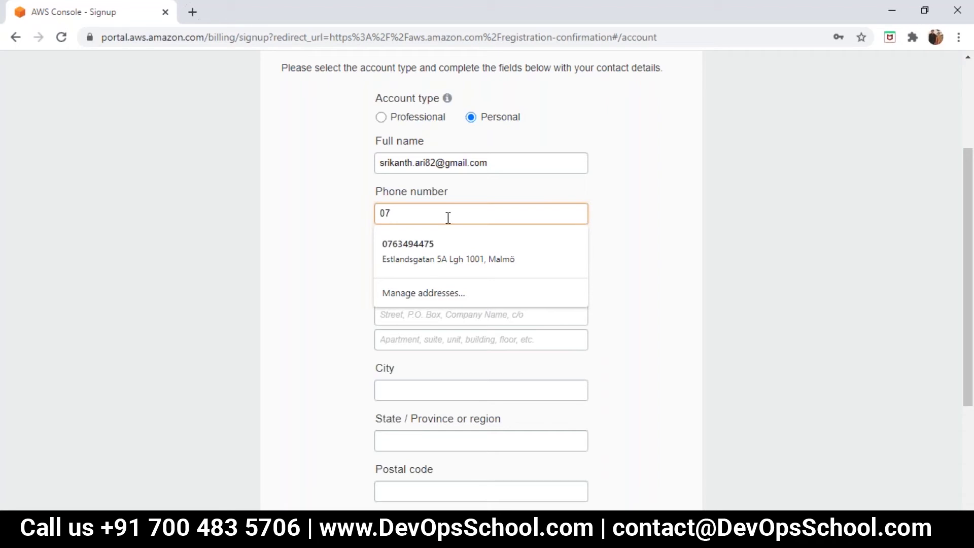
{"action": "key", "text": "BackSpace"}
{"action": "key", "text": "BackSpace"}
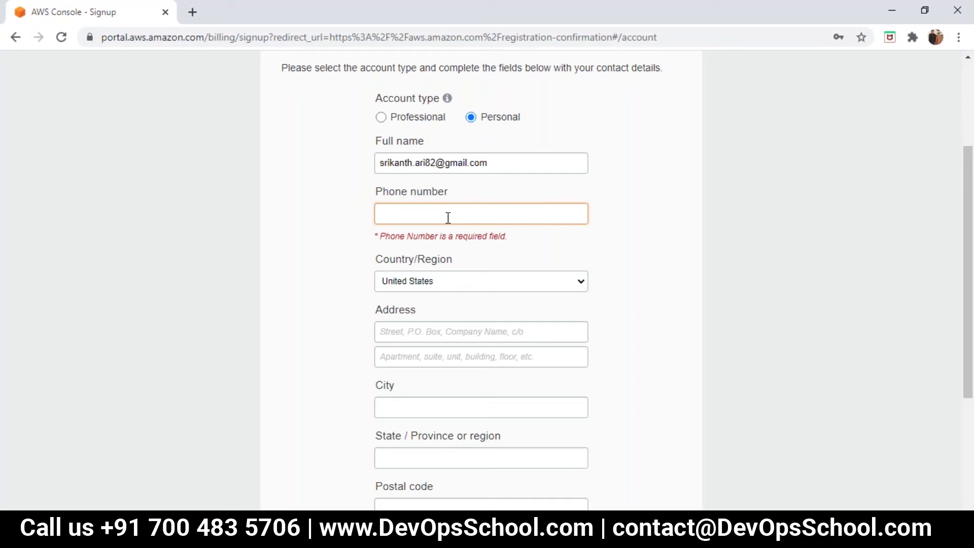
{"action": "left_click", "coordinate": [448, 217]}
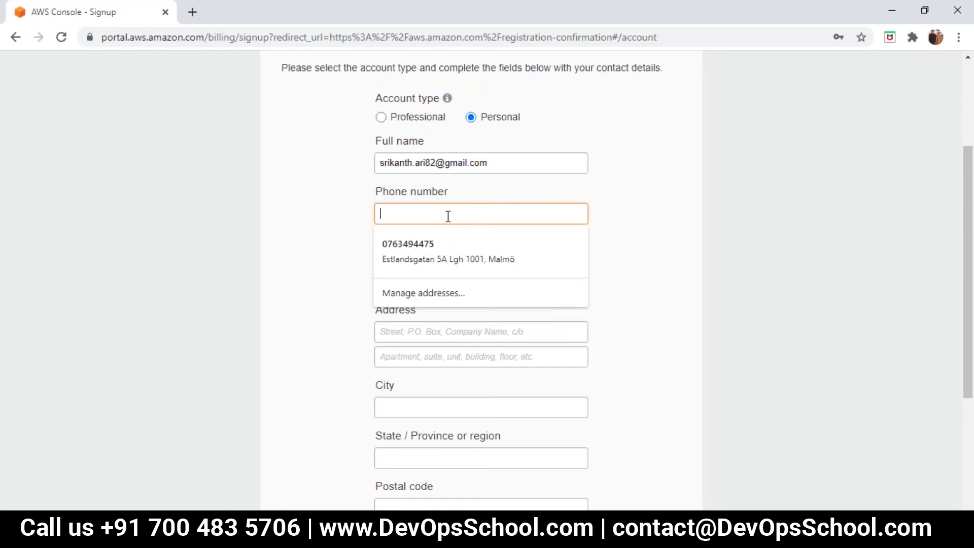
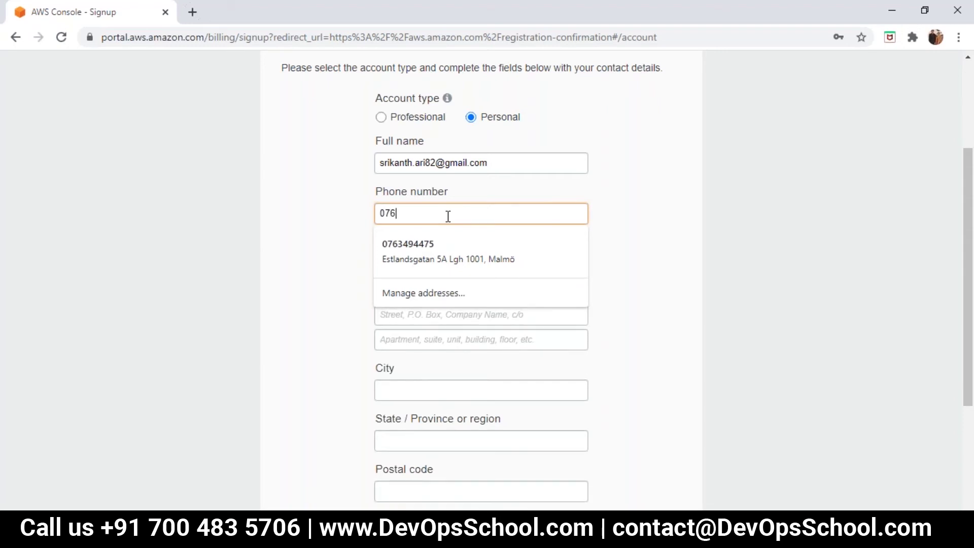
{"action": "key", "text": "Escape"}
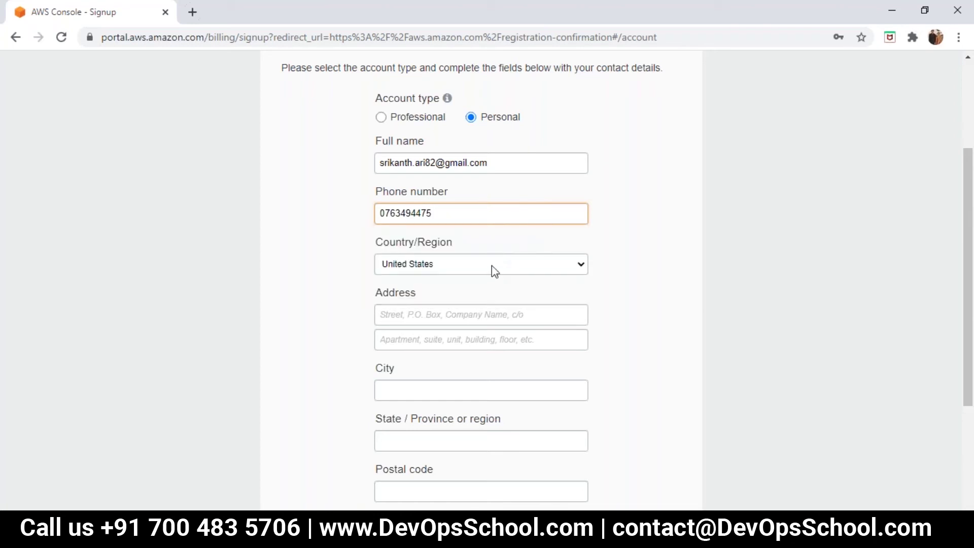
Select Sweden as the Country/Region.
{"action": "left_click", "coordinate": [492, 268]}
{"action": "type", "text": "swe"}
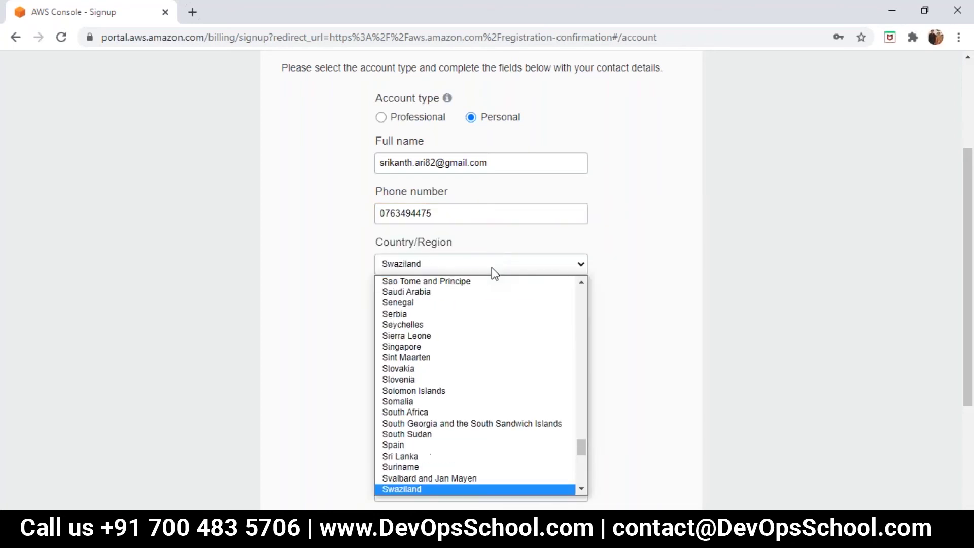
{"action": "key", "text": "Return"}
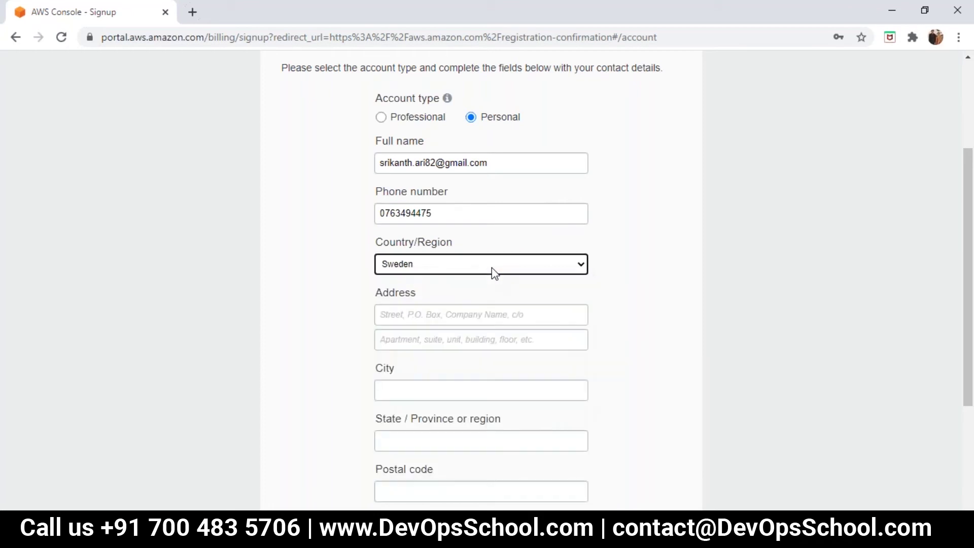
Enter the street address and apartment number lines of the contact address.
{"action": "left_click", "coordinate": [475, 310]}
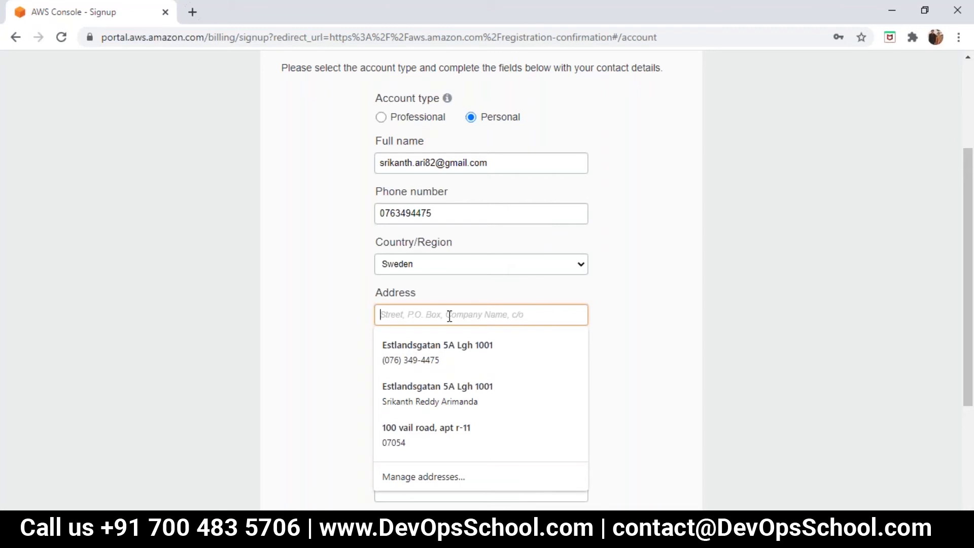
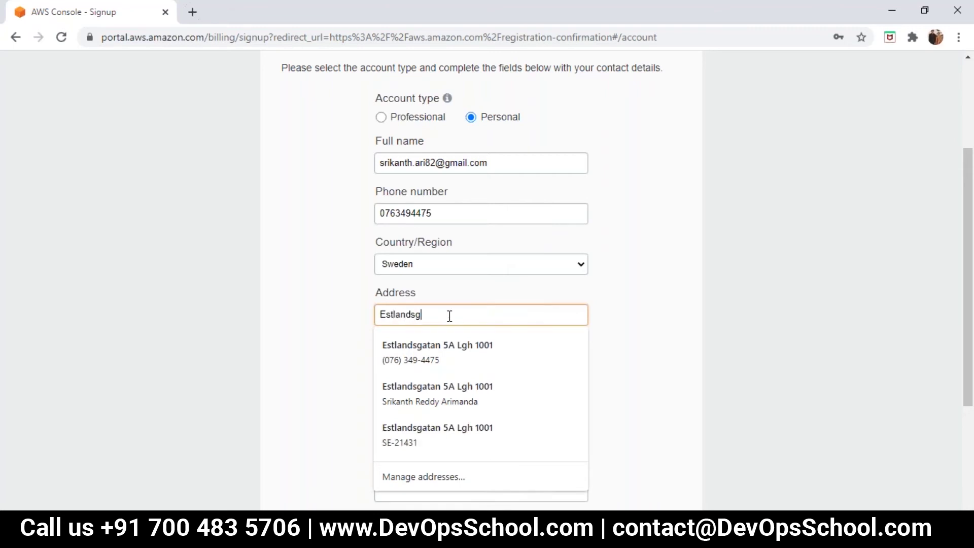
{"action": "type", "text": "5A"}
{"action": "left_click", "coordinate": [482, 305]}
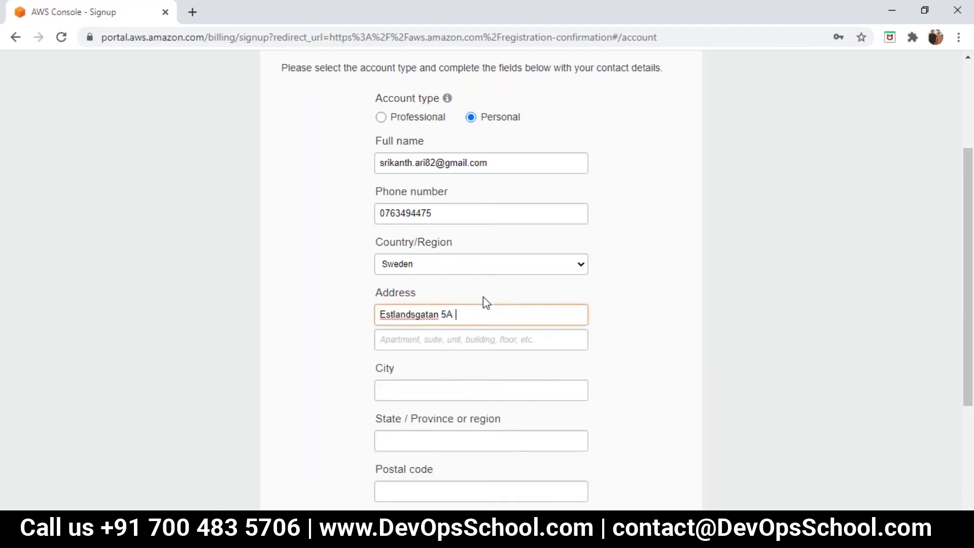
{"action": "left_click", "coordinate": [476, 336]}
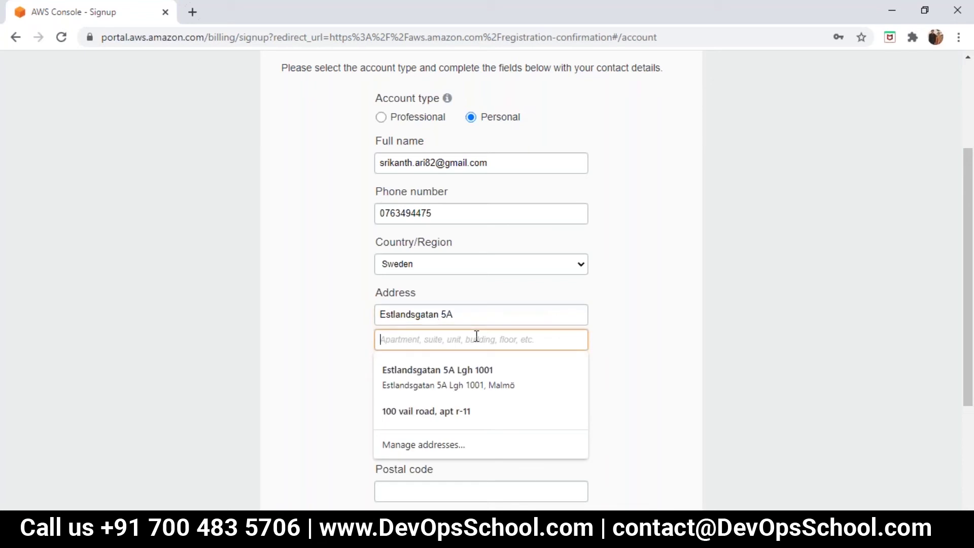
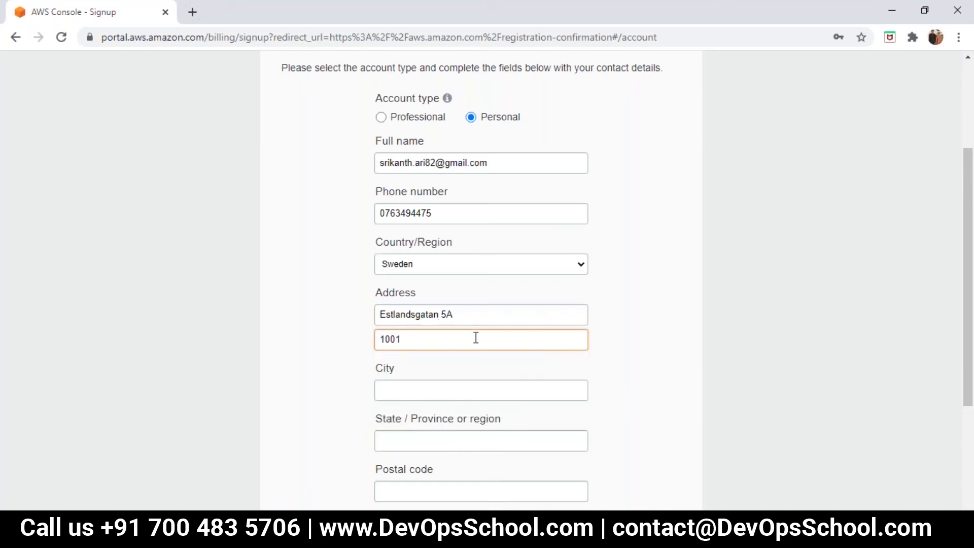
Fill in the city, state/province and postal code of the address.
{"action": "key", "text": "Tab"}
{"action": "type", "text": "Malm"}
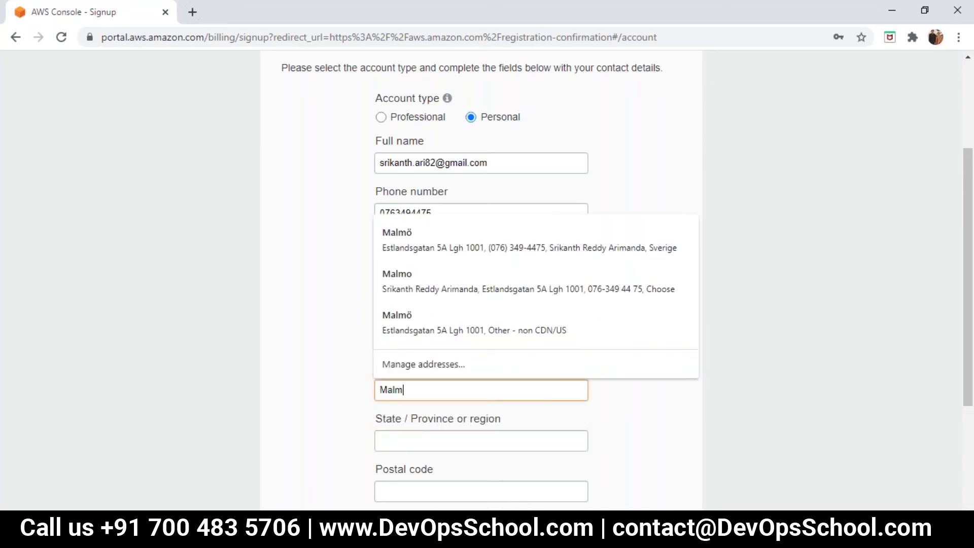
{"action": "type", "text": ";"}
{"action": "type", "text": "ö"}
{"action": "left_click", "coordinate": [521, 447]}
{"action": "type", "text": "Skåne"}
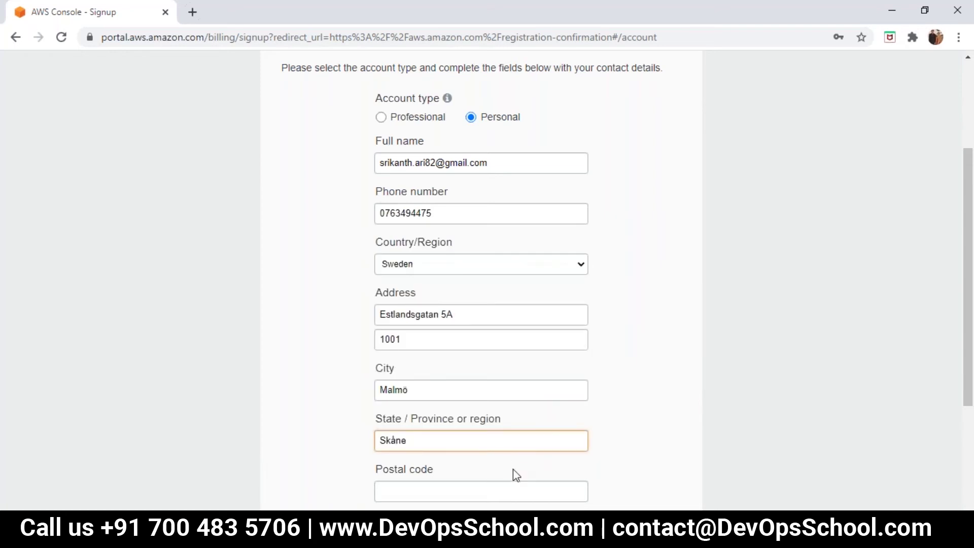
{"action": "left_click", "coordinate": [515, 484]}
{"action": "type", "text": "21431"}
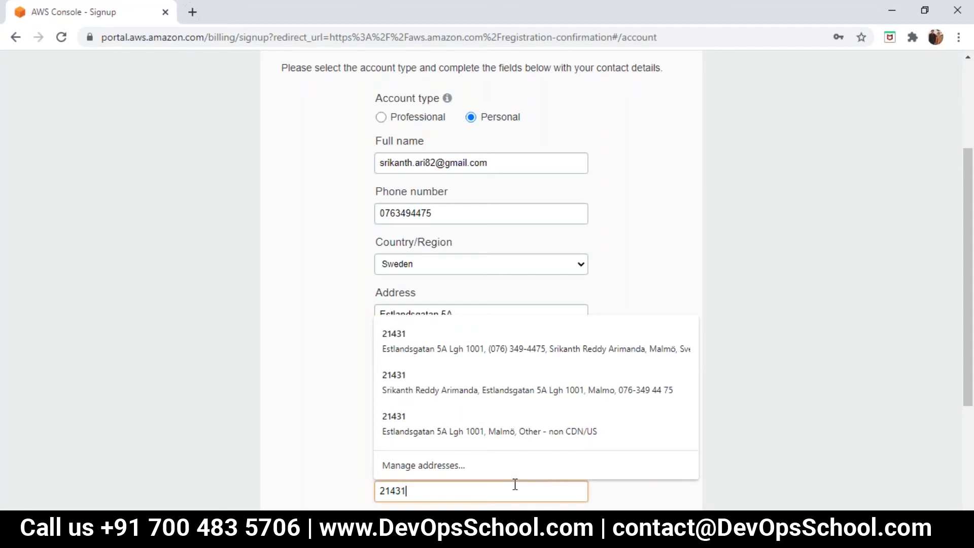
{"action": "left_click", "coordinate": [635, 498]}
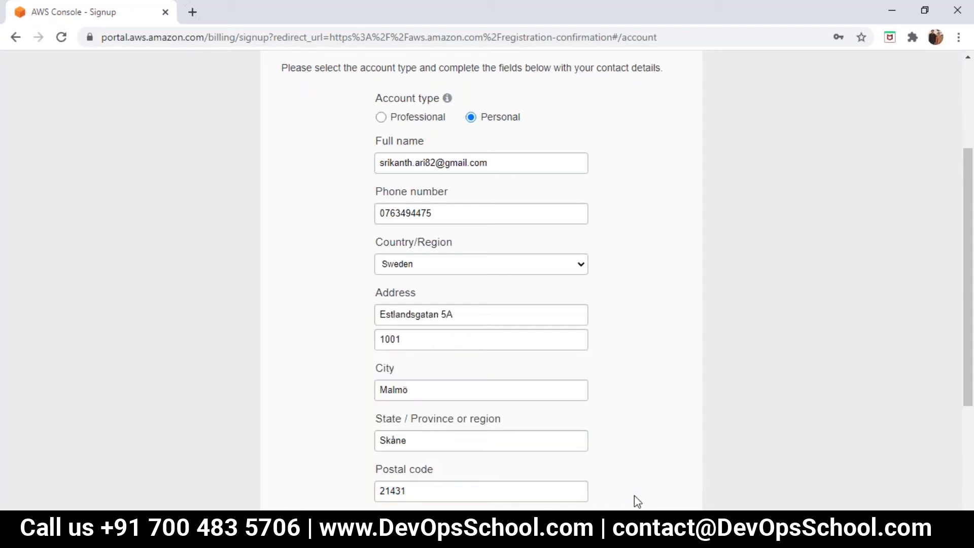
{"action": "left_click_drag", "start_coordinate": [972, 351], "coordinate": [971, 440]}
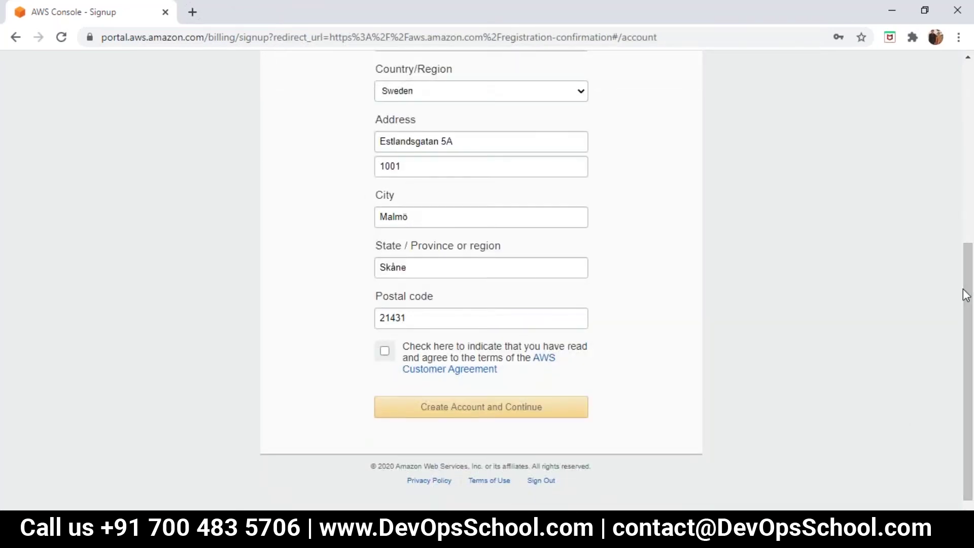
Accept the AWS Customer Agreement and create the account to proceed to payment.
{"action": "mouse_move", "coordinate": [969, 290]}
{"action": "left_mouse_down"}
{"action": "mouse_move", "coordinate": [965, 189]}
{"action": "mouse_move", "coordinate": [966, 283]}
{"action": "left_mouse_up"}
{"action": "left_click", "coordinate": [384, 376]}
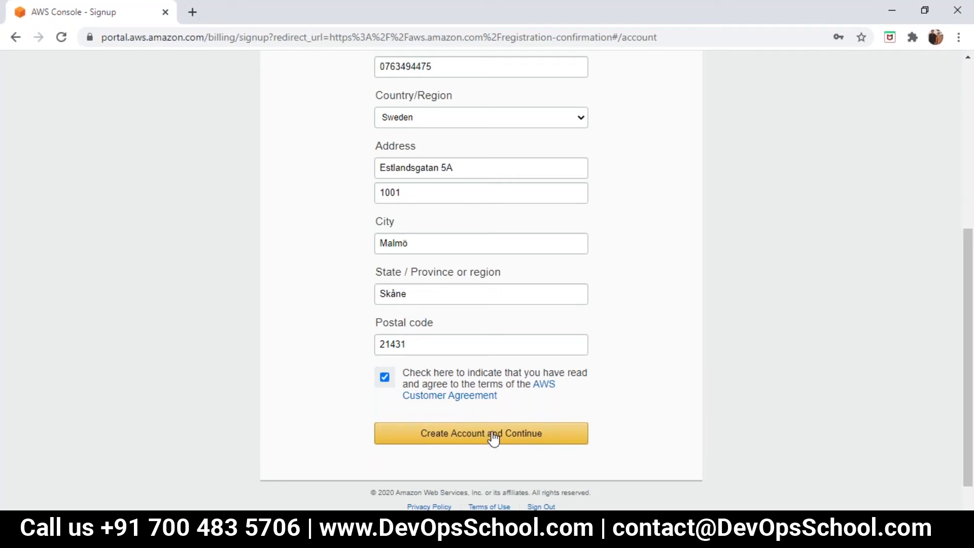
{"action": "left_click", "coordinate": [494, 434]}
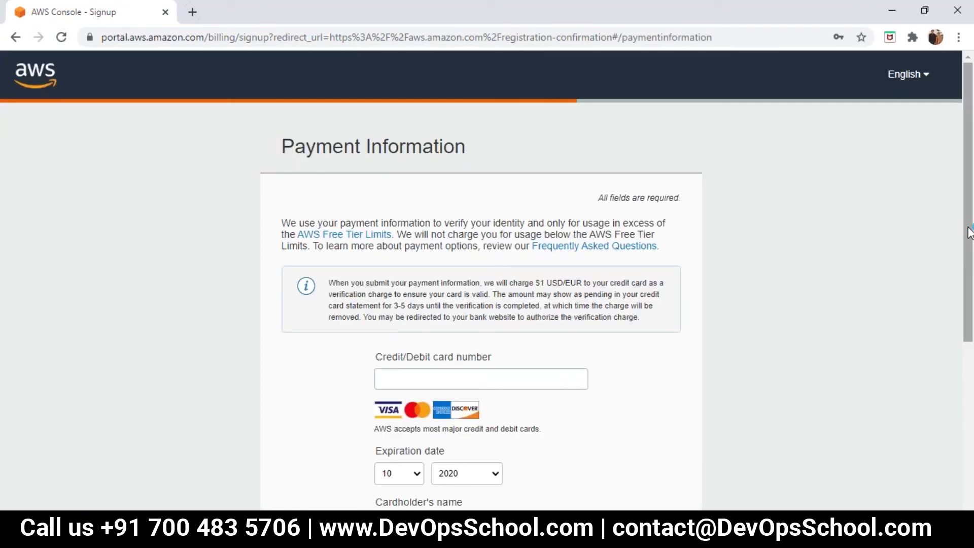
Scroll through the Payment Information form to reach the support plan step.
{"action": "scroll", "coordinate": [970, 272], "scroll_direction": "down", "scroll_amount": 2}
{"action": "scroll", "coordinate": [970, 273], "scroll_direction": "down", "scroll_amount": 2}
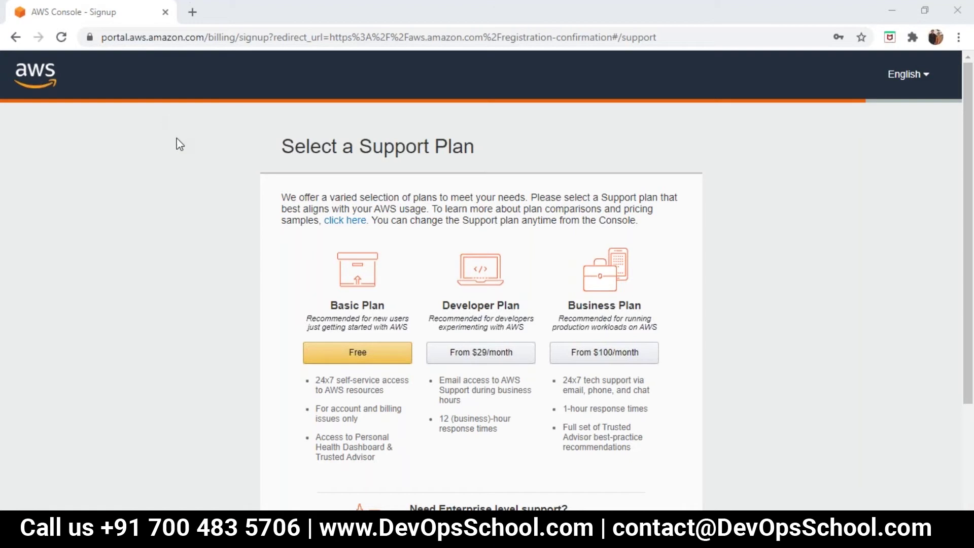
Choose the free Basic support plan and scroll the Registration Confirmation page.
{"action": "left_click", "coordinate": [350, 359]}
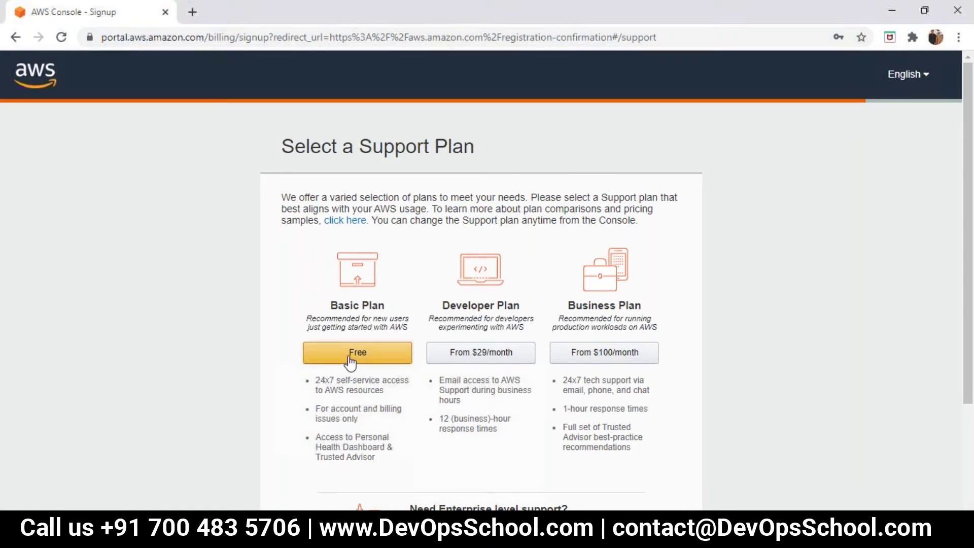
{"action": "left_click", "coordinate": [349, 359]}
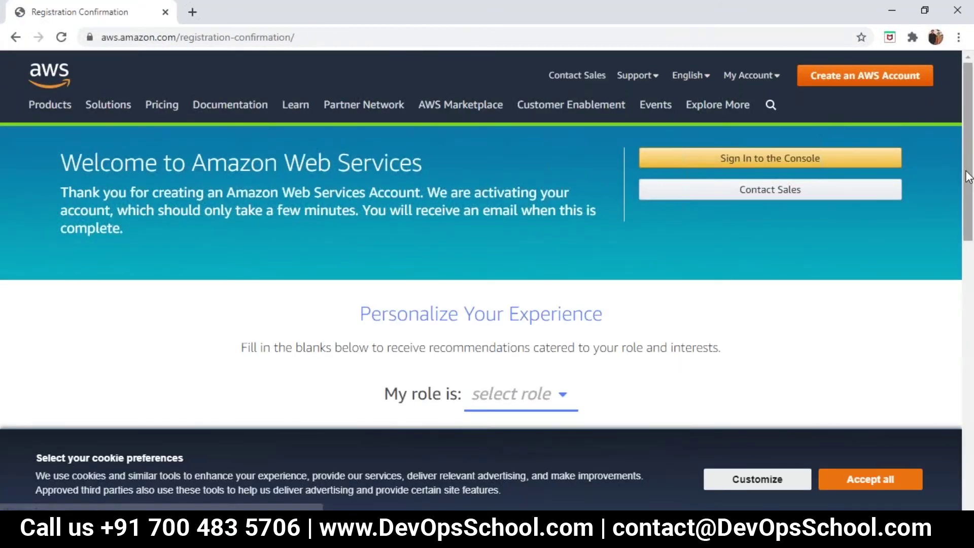
{"action": "scroll", "coordinate": [968, 193], "scroll_direction": "down", "scroll_amount": 1}
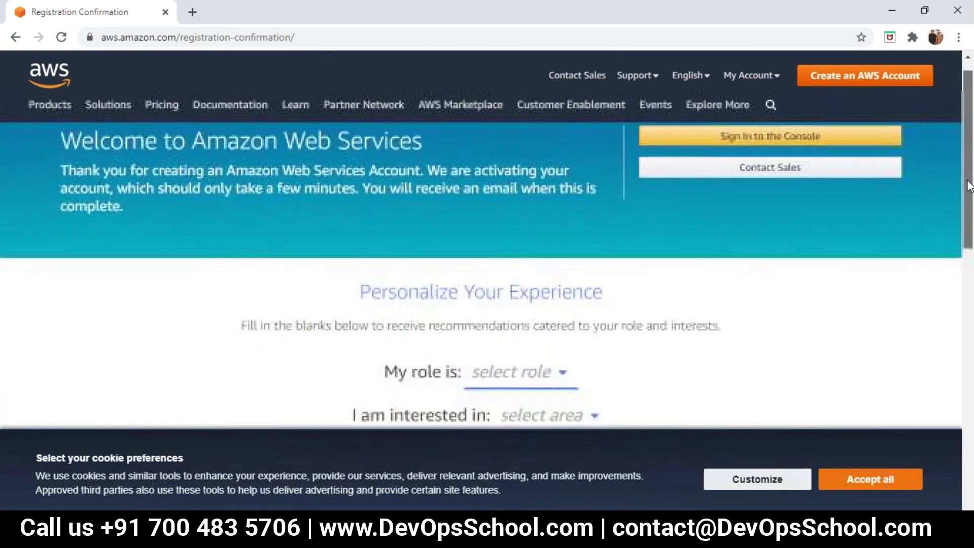
{"action": "scroll", "coordinate": [971, 209], "scroll_direction": "down", "scroll_amount": 2}
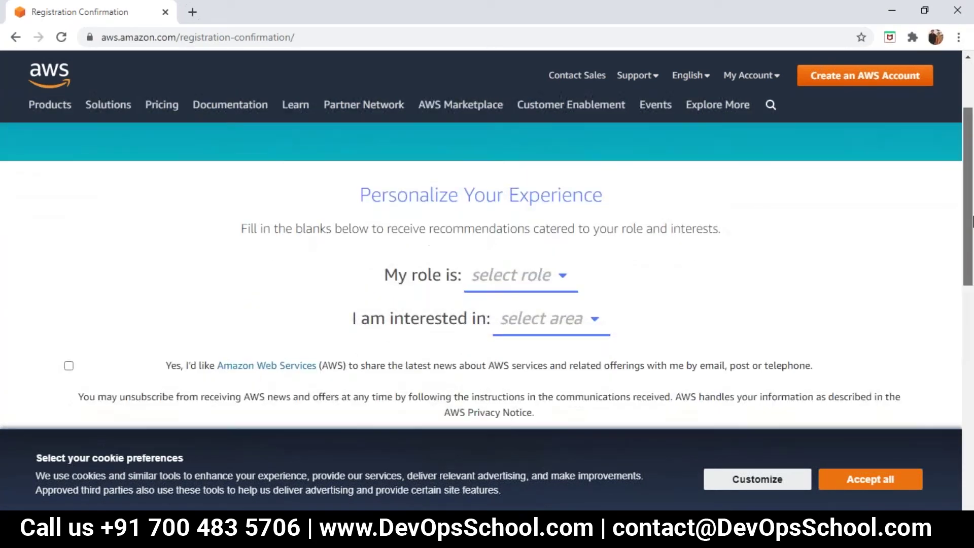
{"action": "scroll", "coordinate": [971, 208], "scroll_direction": "up", "scroll_amount": 1}
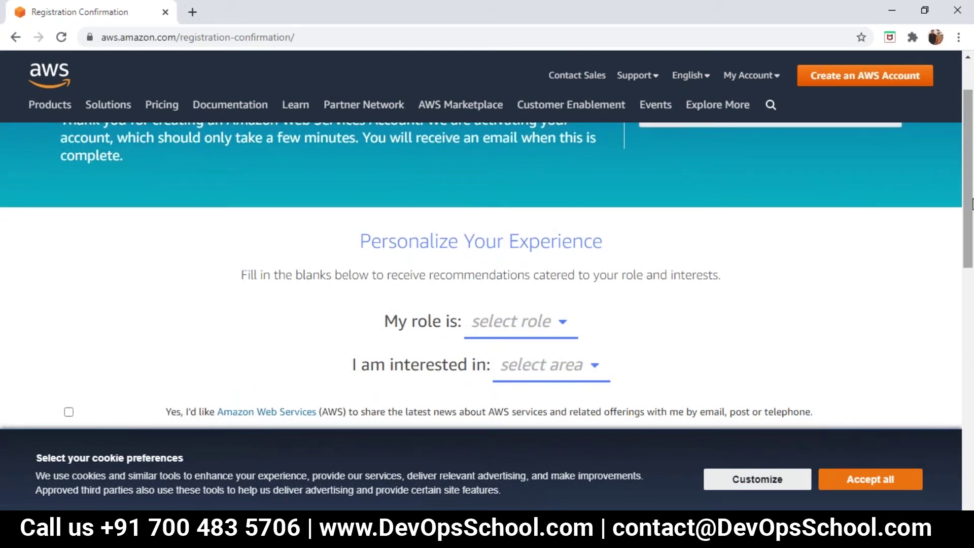
{"action": "scroll", "coordinate": [971, 202], "scroll_direction": "down", "scroll_amount": 1}
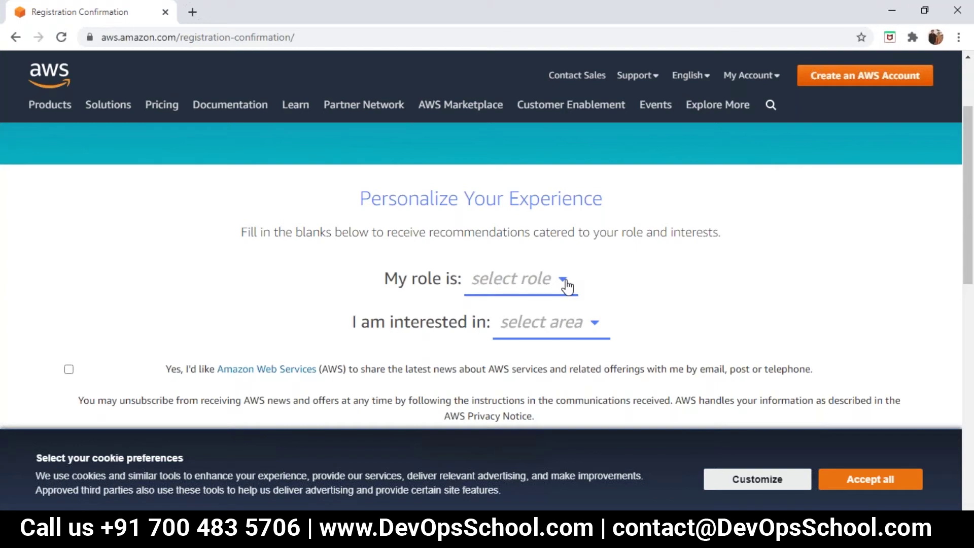
Pick IT Administrator from the 'My role is' dropdown.
{"action": "left_click", "coordinate": [564, 282]}
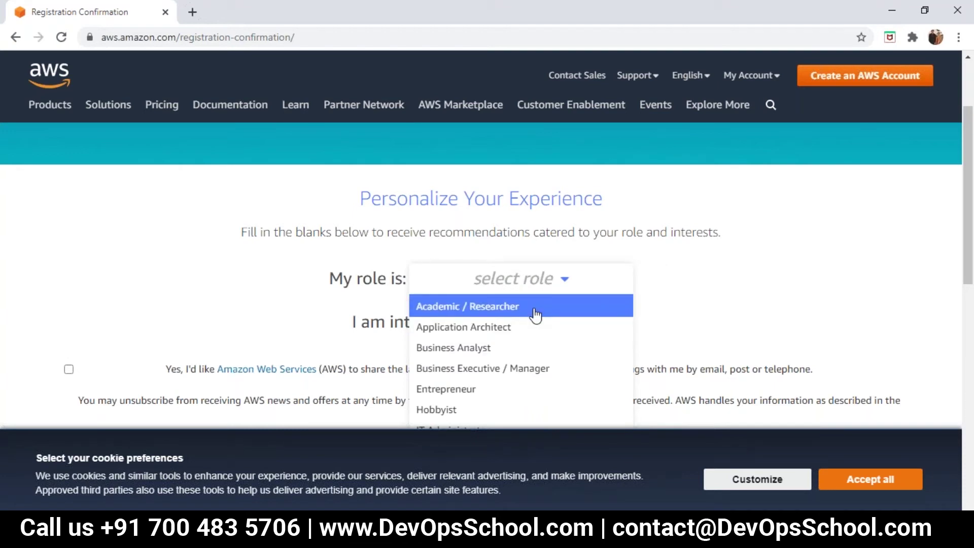
{"action": "scroll", "coordinate": [535, 315], "scroll_direction": "down", "scroll_amount": 3}
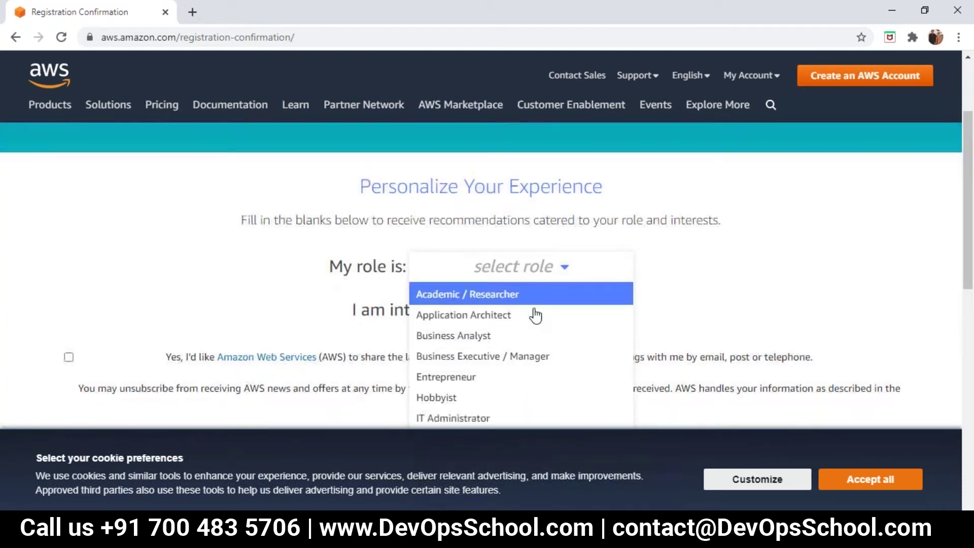
{"action": "scroll", "coordinate": [535, 315], "scroll_direction": "down", "scroll_amount": 2}
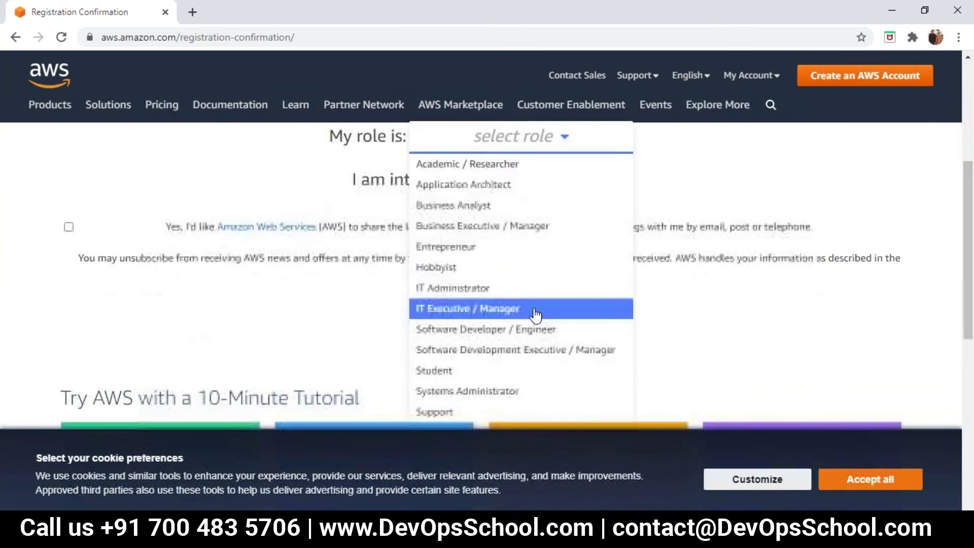
{"action": "scroll", "coordinate": [535, 314], "scroll_direction": "down", "scroll_amount": 1}
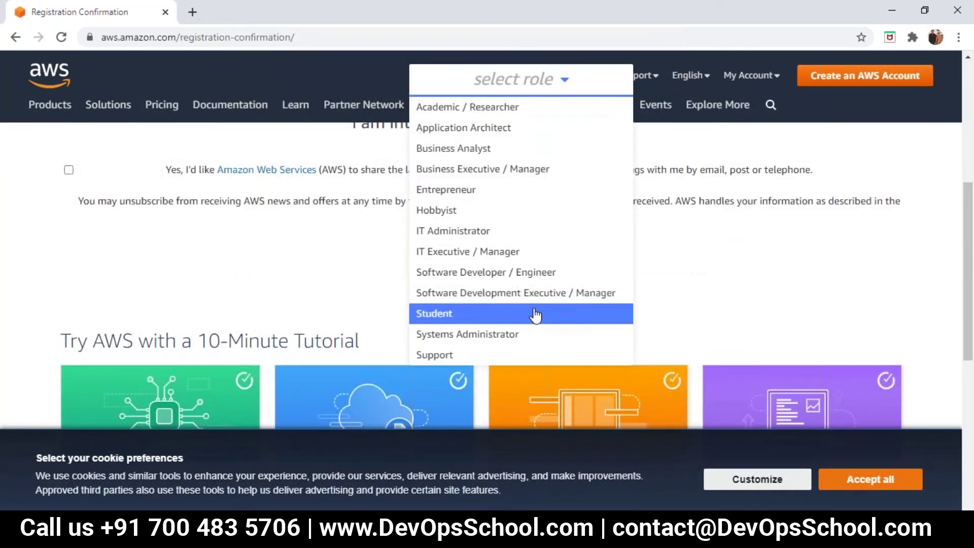
{"action": "scroll", "coordinate": [535, 315], "scroll_direction": "down", "scroll_amount": 1}
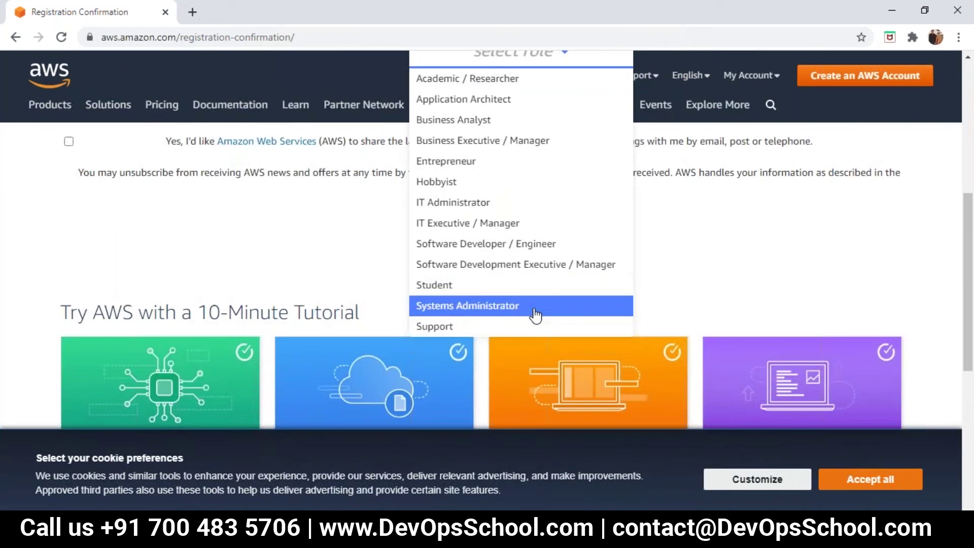
{"action": "scroll", "coordinate": [535, 314], "scroll_direction": "up", "scroll_amount": 5}
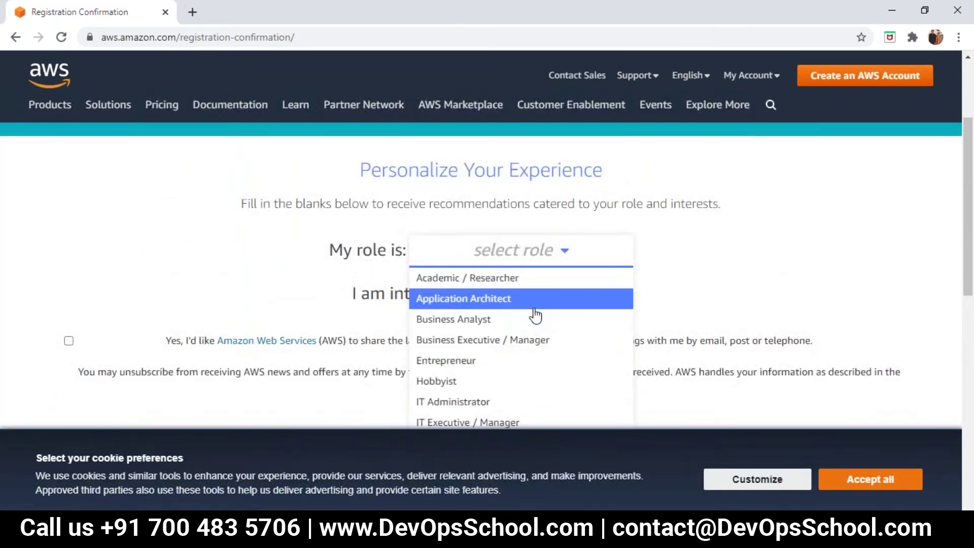
{"action": "scroll", "coordinate": [535, 314], "scroll_direction": "up", "scroll_amount": 1}
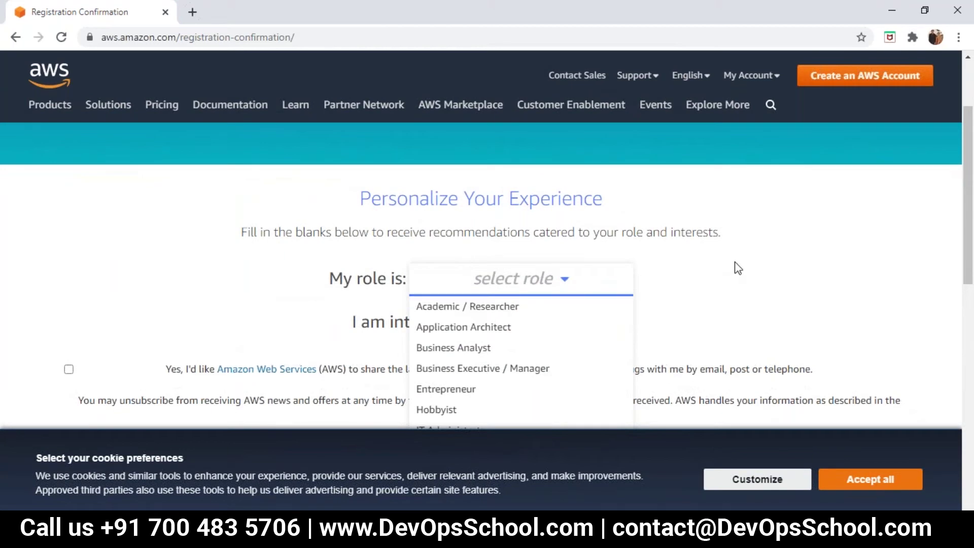
{"action": "left_click_drag", "start_coordinate": [968, 241], "coordinate": [968, 305]}
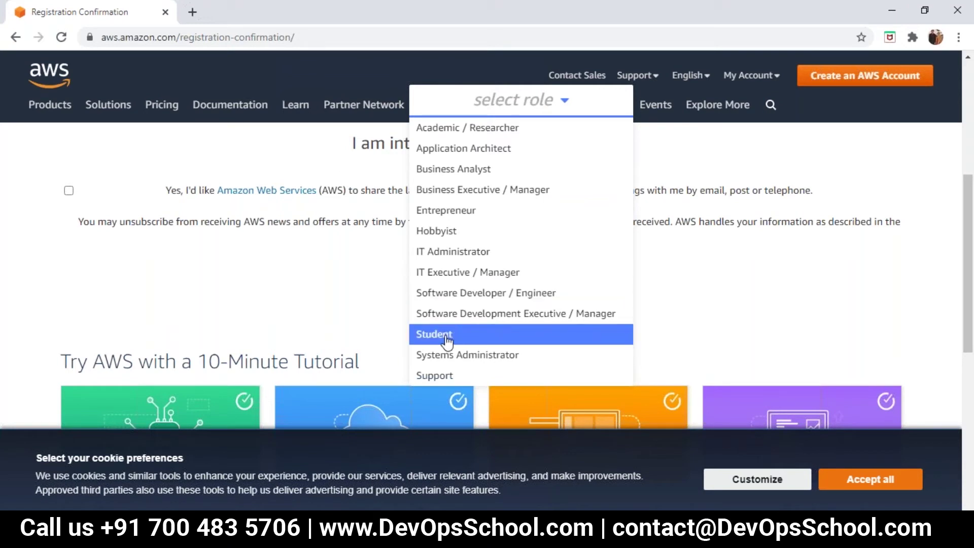
{"action": "left_click", "coordinate": [457, 252]}
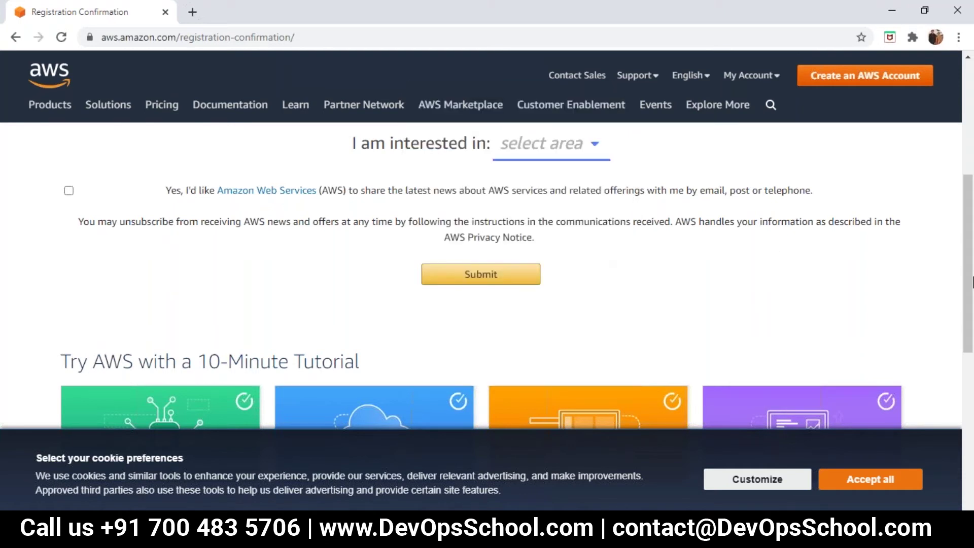
{"action": "scroll", "coordinate": [968, 280], "scroll_direction": "up", "scroll_amount": 3}
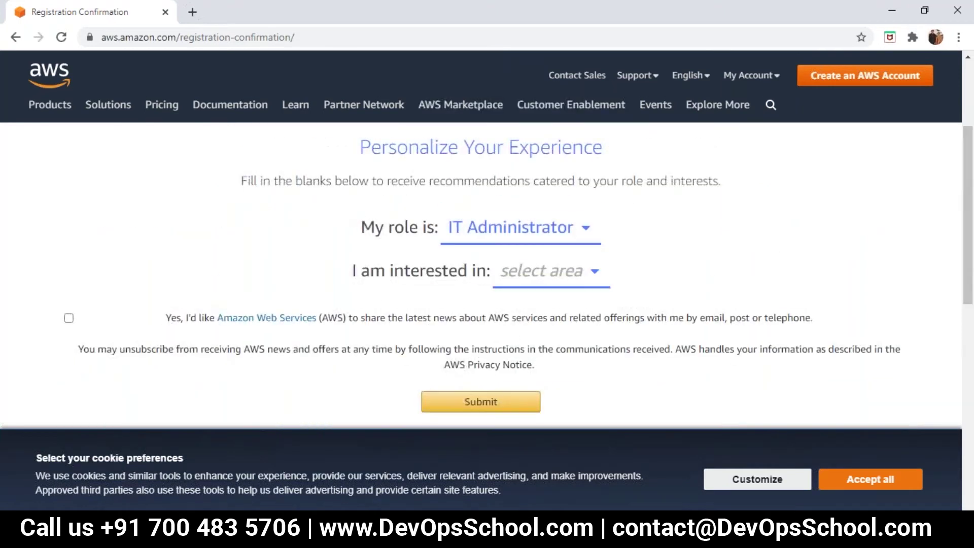
Change the role to Student, after briefly picking Hobbyist, and open the interest list.
{"action": "left_click", "coordinate": [535, 234]}
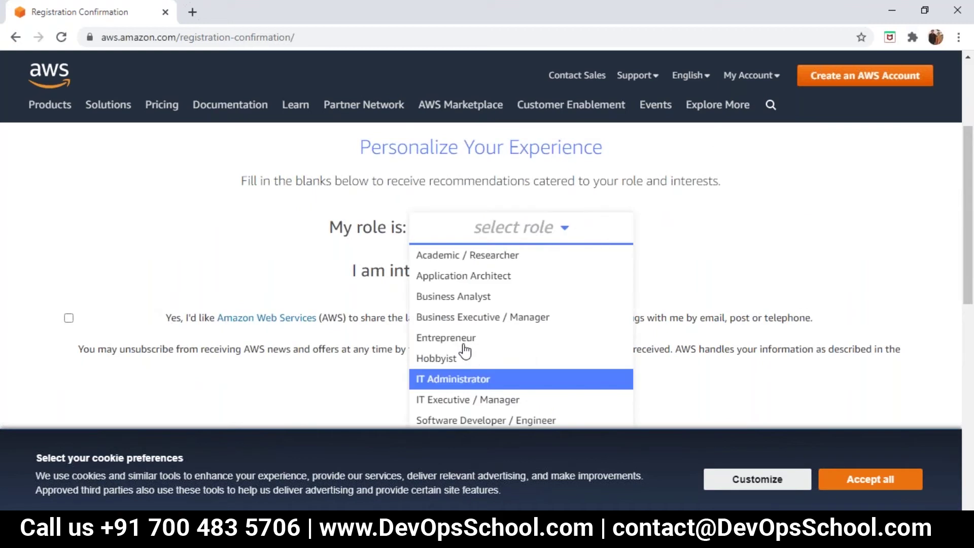
{"action": "left_click", "coordinate": [534, 363]}
{"action": "left_click", "coordinate": [494, 229]}
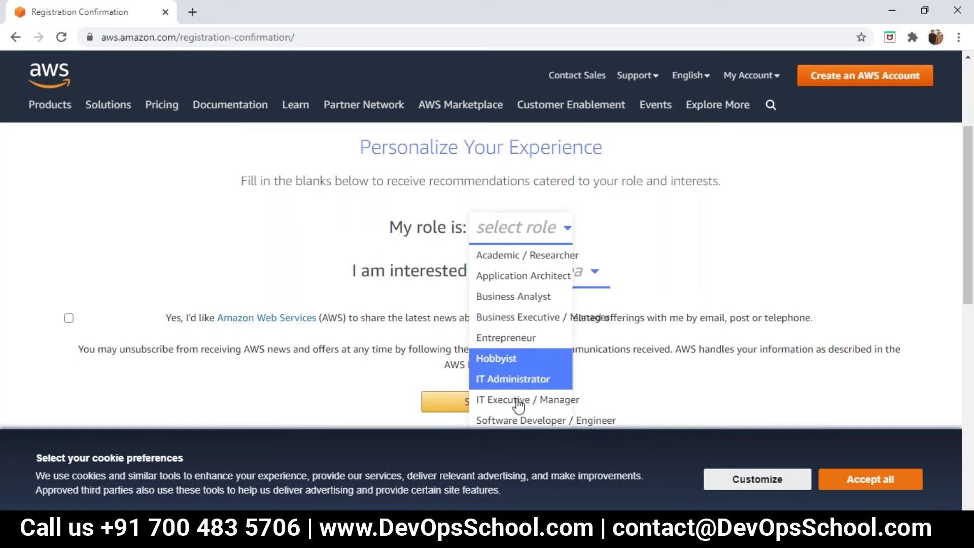
{"action": "left_click", "coordinate": [757, 239]}
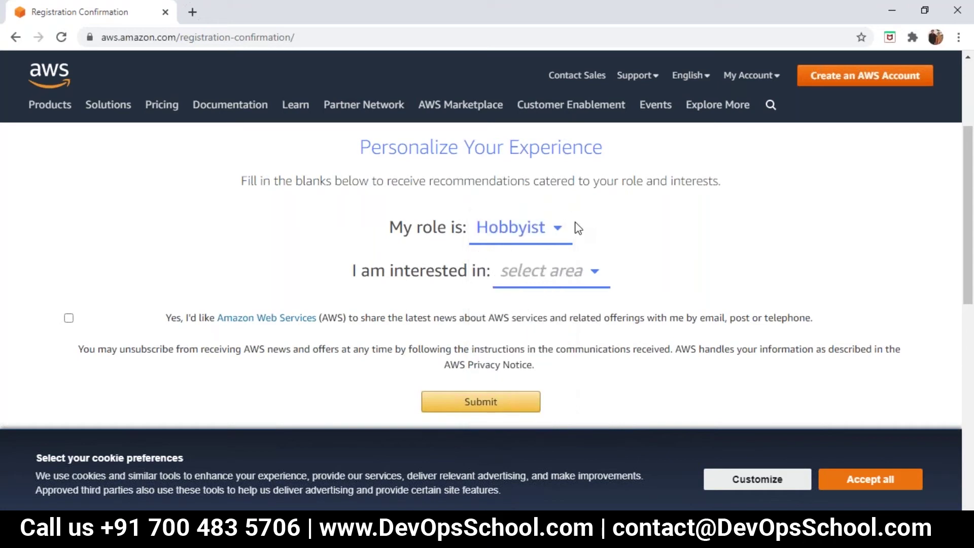
{"action": "left_click", "coordinate": [559, 236]}
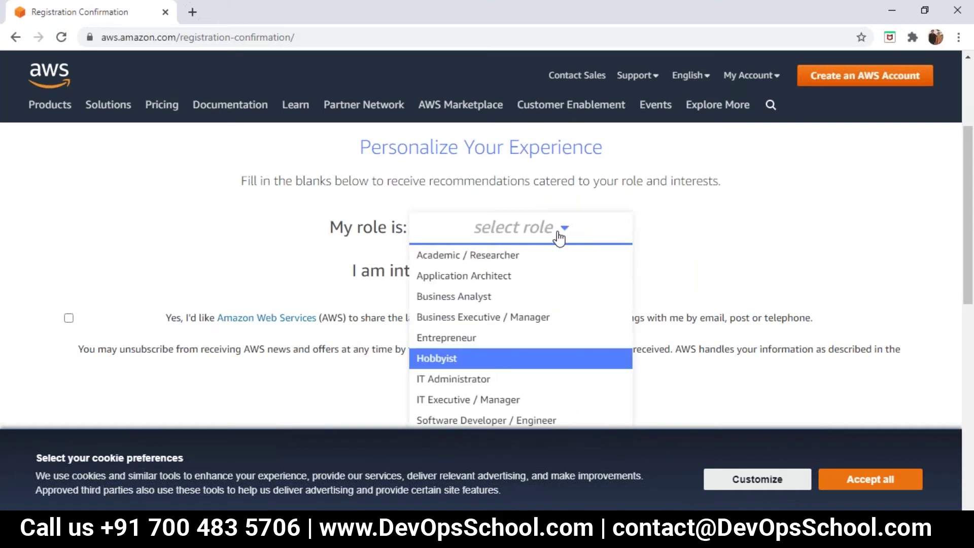
{"action": "scroll", "coordinate": [559, 236], "scroll_direction": "down", "scroll_amount": 4}
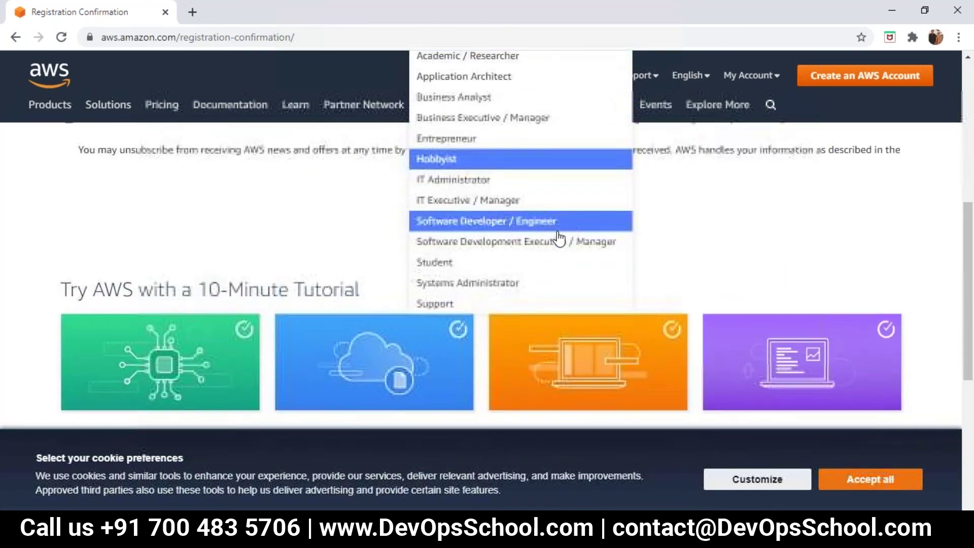
{"action": "scroll", "coordinate": [559, 238], "scroll_direction": "down", "scroll_amount": 1}
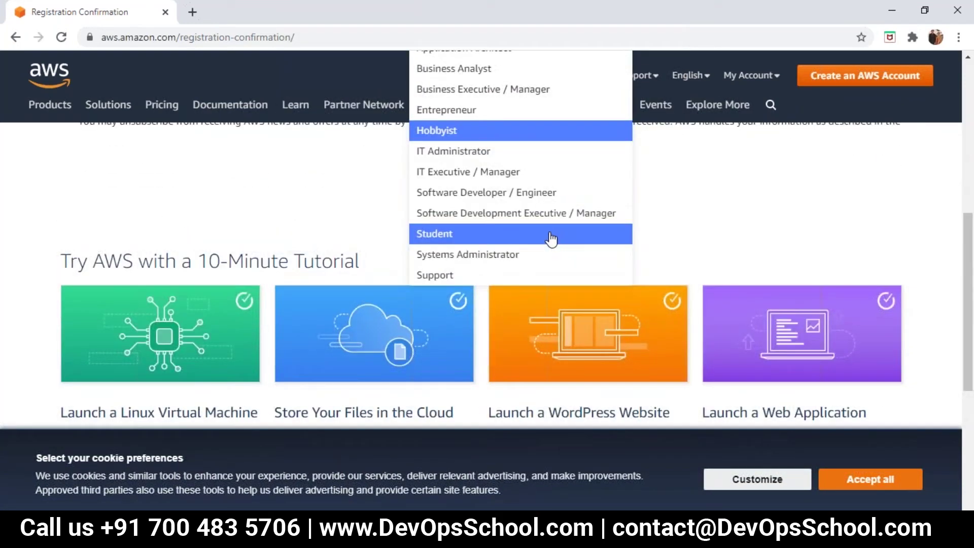
{"action": "left_click", "coordinate": [558, 236]}
{"action": "left_click", "coordinate": [574, 336]}
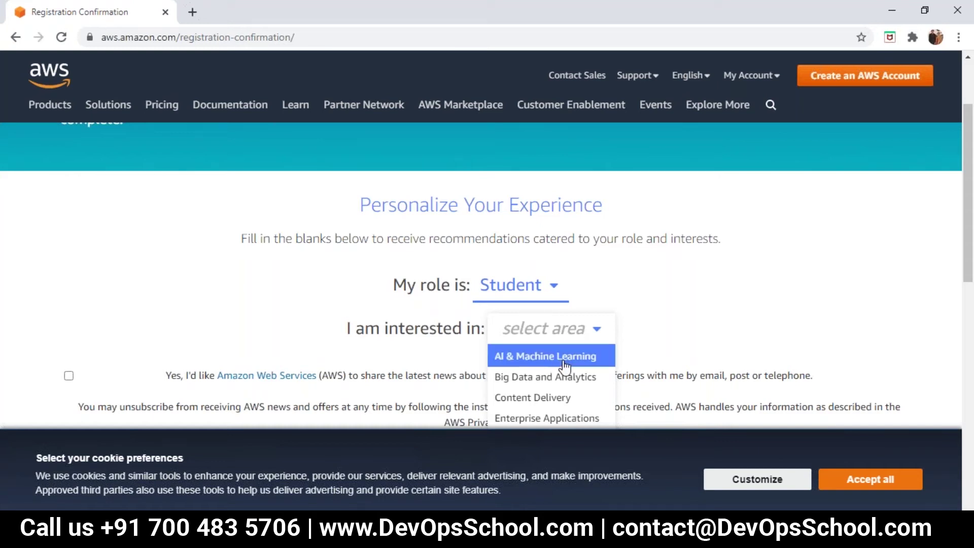
Choose Big Data and Analytics, submit the form, and accept all cookies.
{"action": "left_click", "coordinate": [521, 384]}
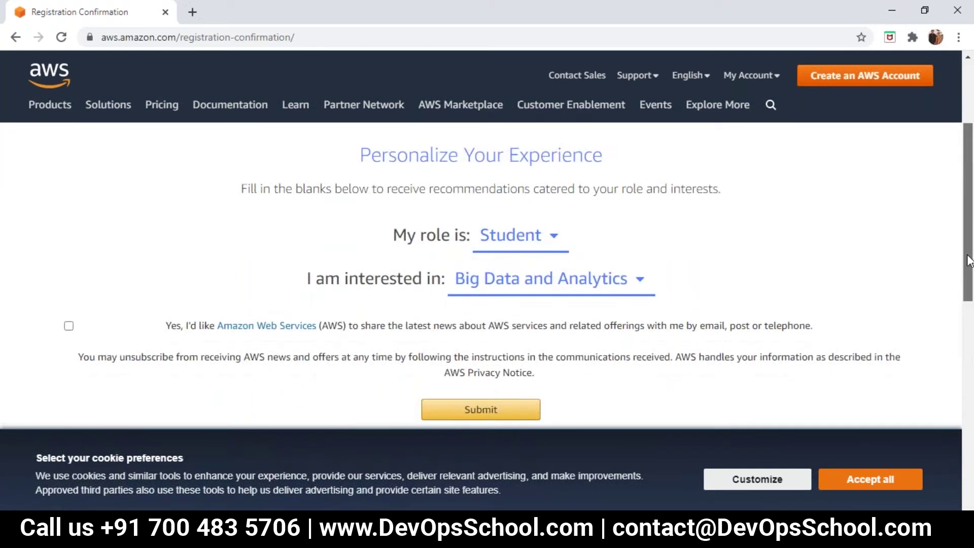
{"action": "left_click_drag", "start_coordinate": [969, 223], "coordinate": [969, 276]}
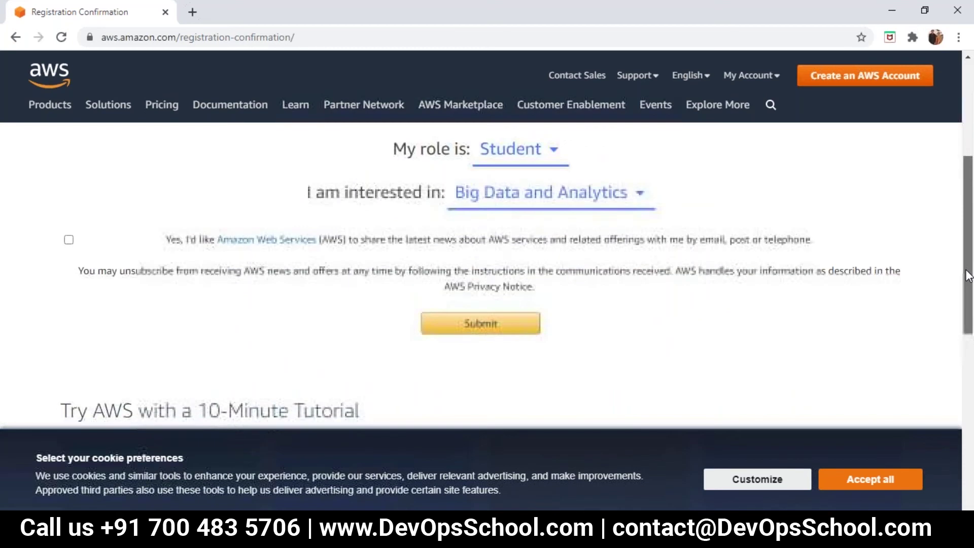
{"action": "left_click", "coordinate": [507, 328]}
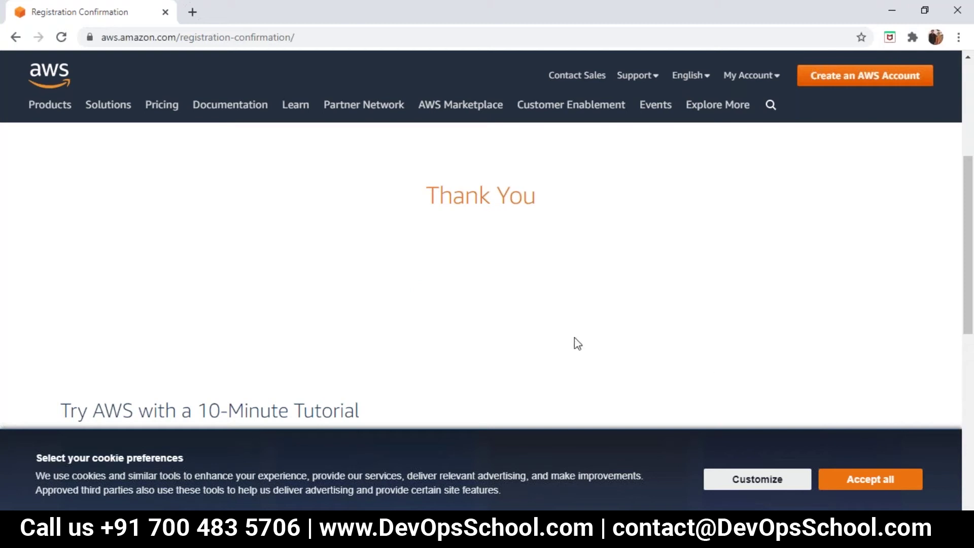
{"action": "left_click", "coordinate": [891, 486]}
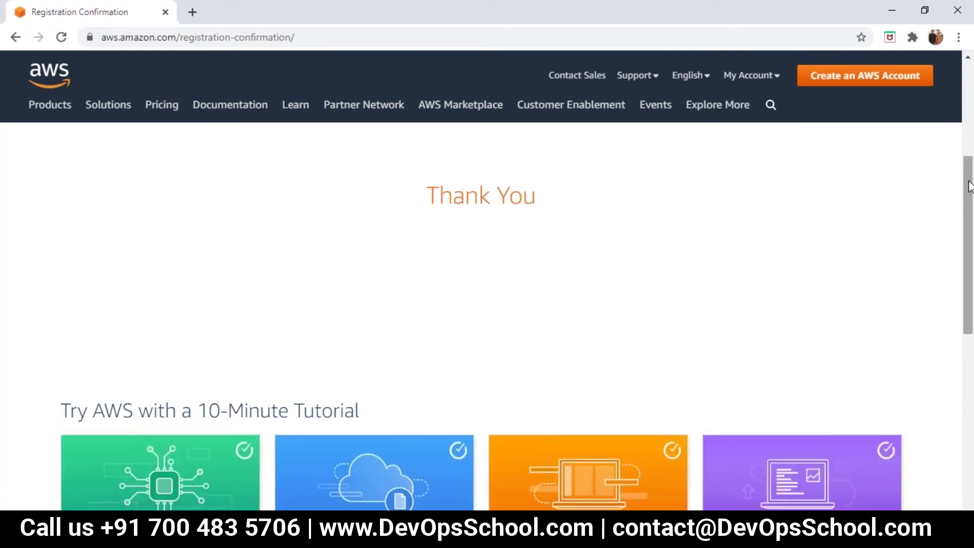
{"action": "left_click_drag", "start_coordinate": [969, 185], "coordinate": [970, 87]}
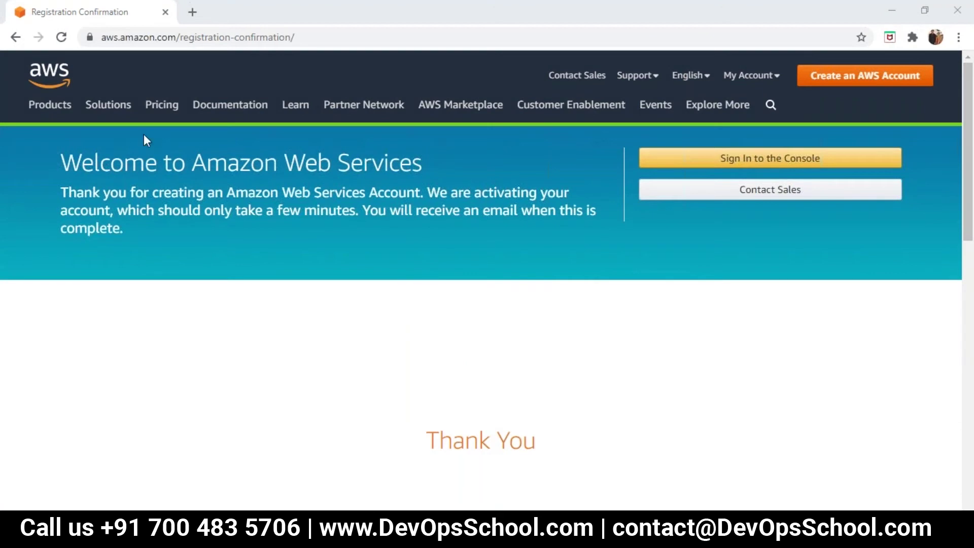
Return to the AWS home page and open the console sign-in page.
{"action": "left_click", "coordinate": [60, 86]}
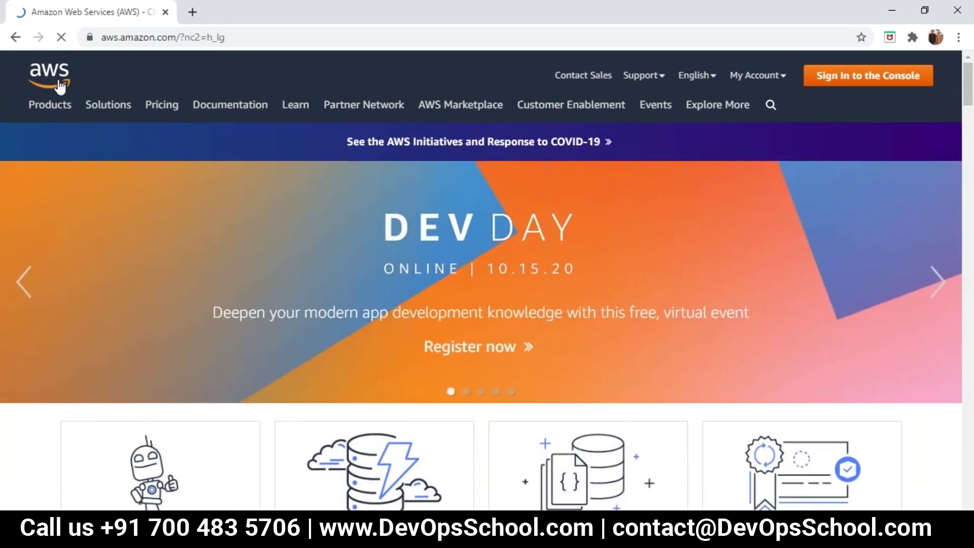
{"action": "left_click", "coordinate": [872, 77]}
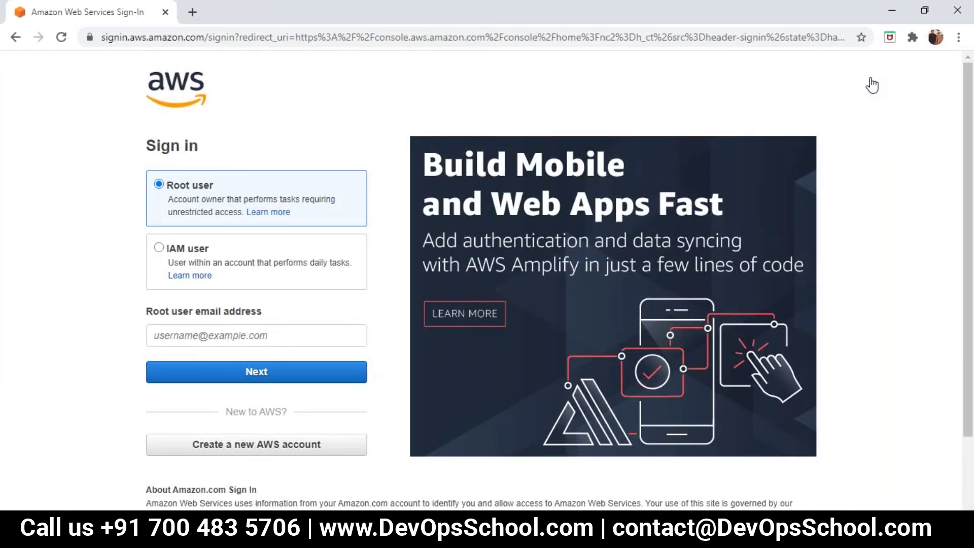
Choose IAM user sign-in and enter the account e-mail address in the Account ID field.
{"action": "left_click", "coordinate": [159, 247]}
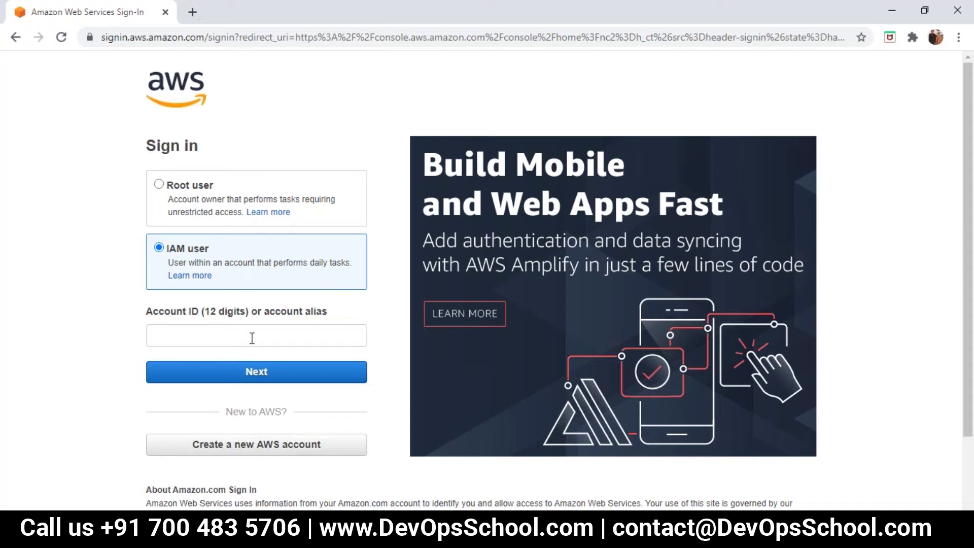
{"action": "left_click", "coordinate": [254, 377]}
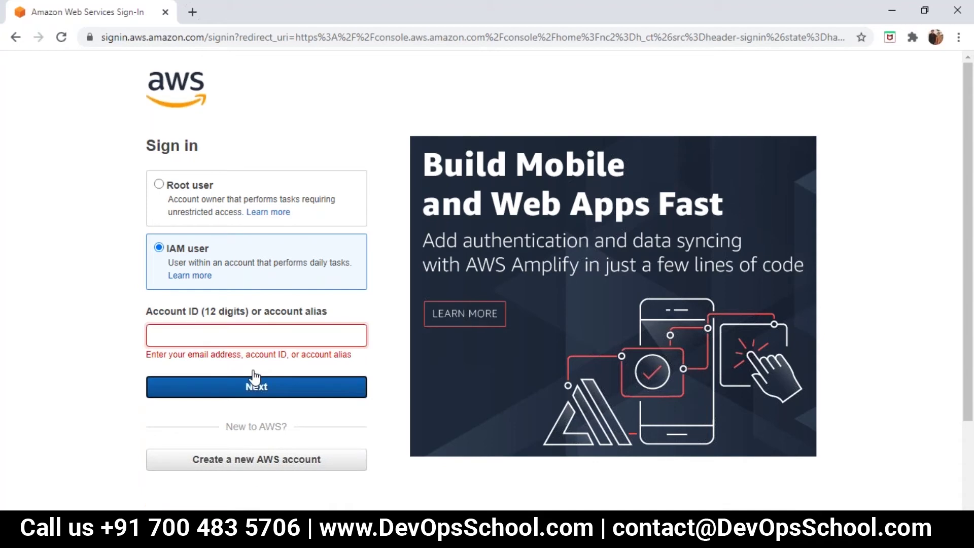
{"action": "left_click", "coordinate": [214, 333]}
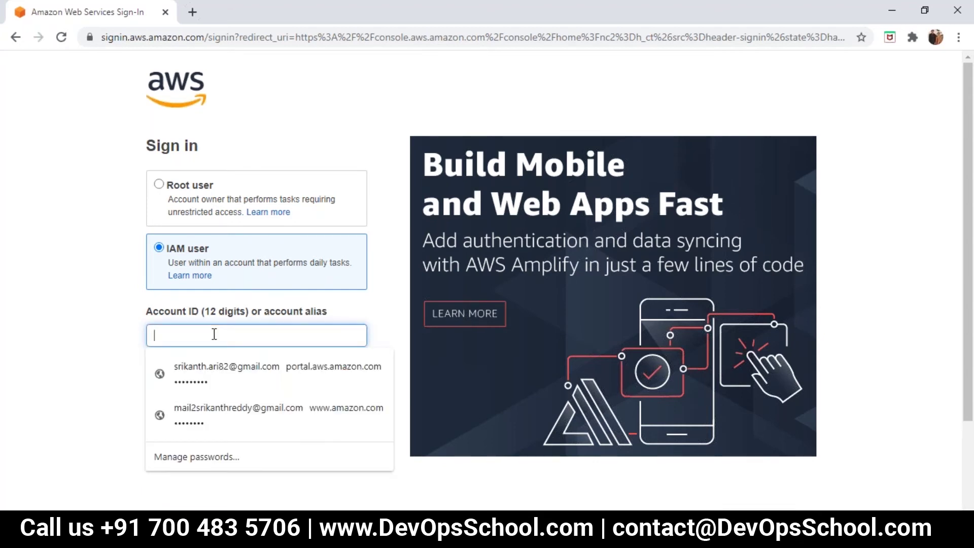
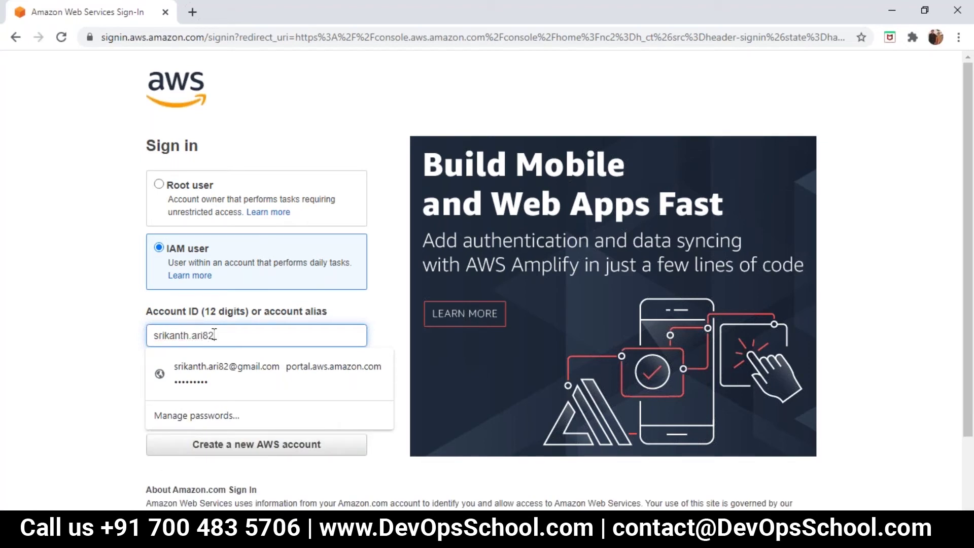
{"action": "key", "text": "Escape"}
{"action": "left_click", "coordinate": [214, 333]}
{"action": "type", "text": "@gmail.com"}
{"action": "left_click", "coordinate": [74, 334]}
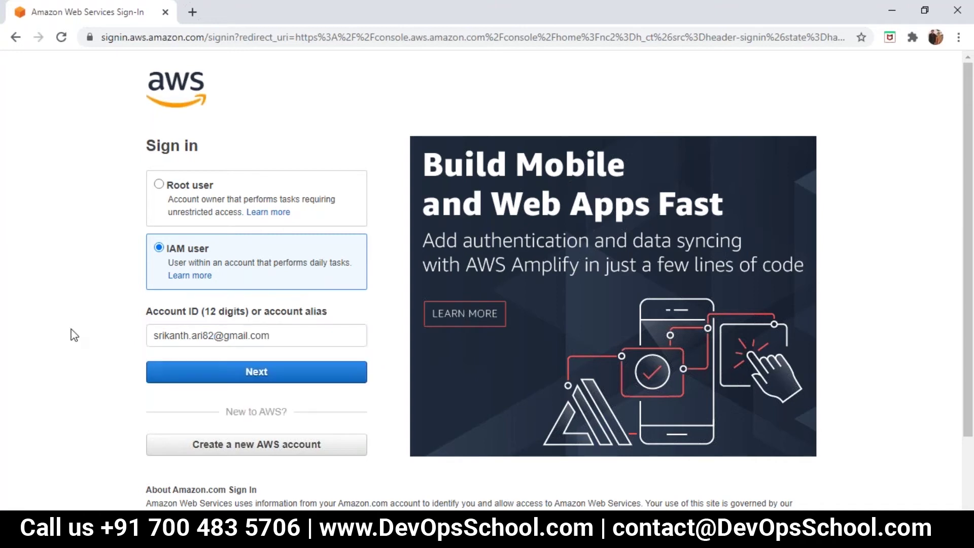
Continue to the password step, enter the account password and sign in.
{"action": "left_click", "coordinate": [222, 378]}
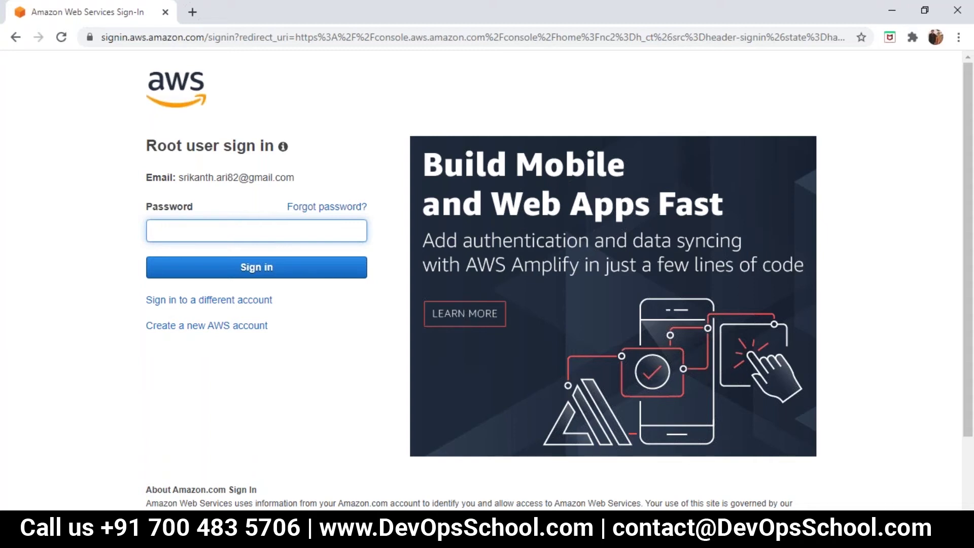
{"action": "type", "text": "•••••••••"}
{"action": "left_click", "coordinate": [255, 272]}
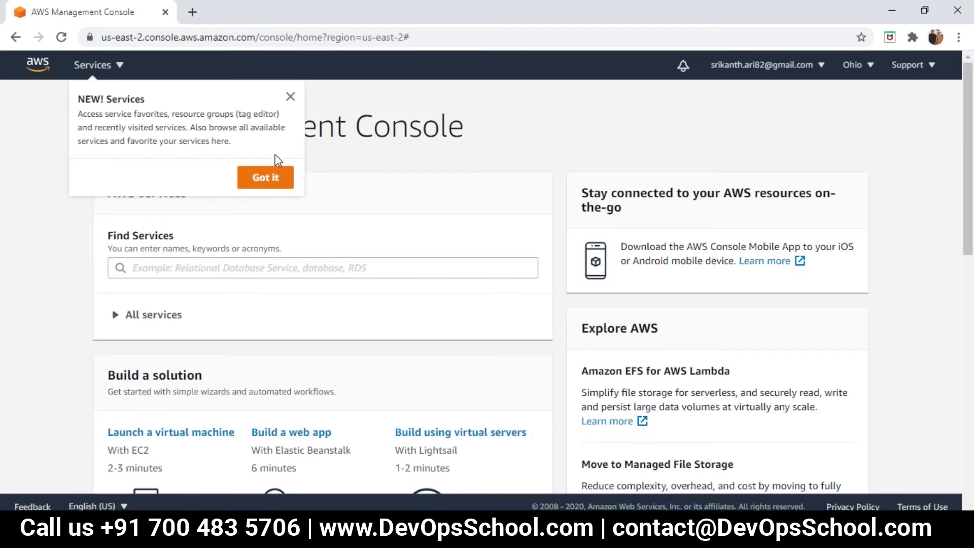
Close the 'NEW! Services' tip on the console home page.
{"action": "left_click", "coordinate": [290, 97]}
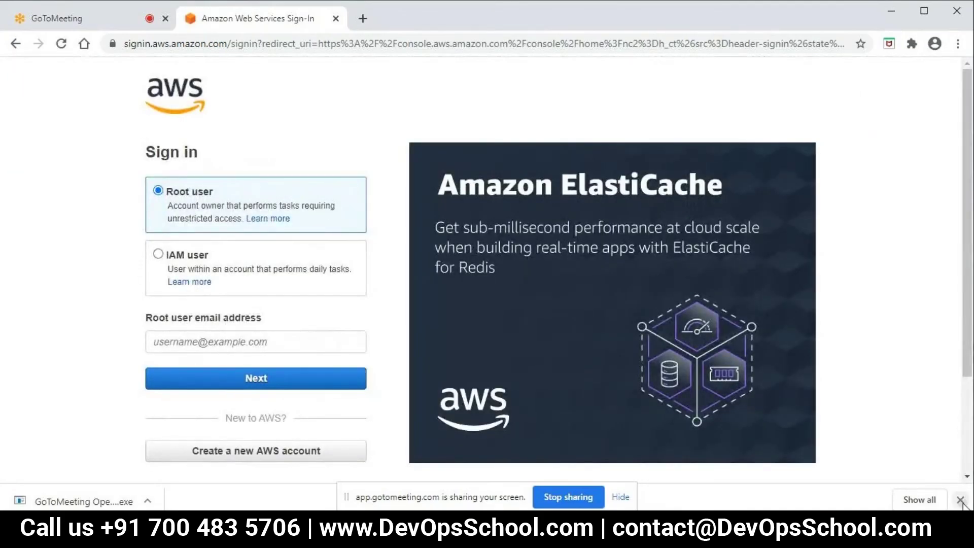
Switch to IAM user sign-in and type the account e-mail into the Account ID field.
{"action": "left_click", "coordinate": [158, 254]}
{"action": "left_click", "coordinate": [182, 334]}
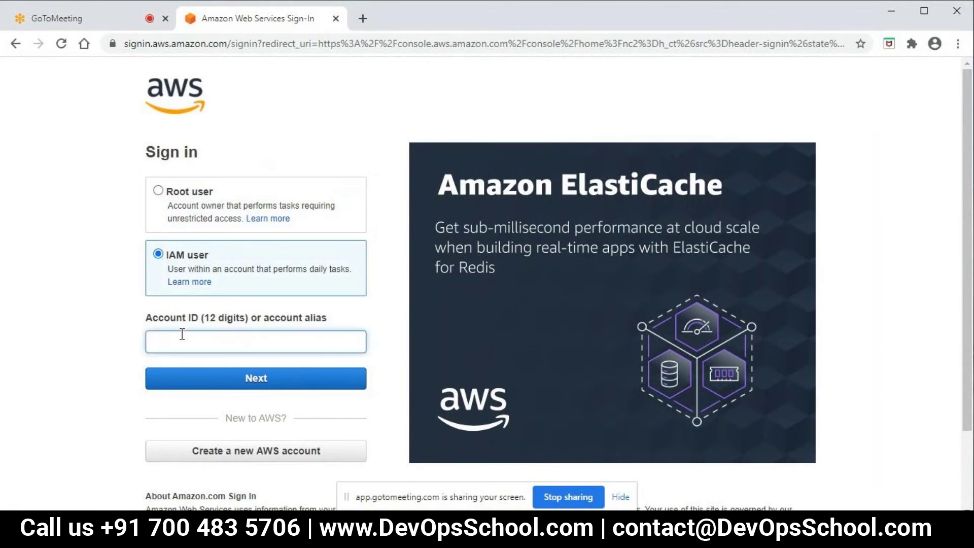
Submit the account and scroll to read the error that no AWS account matches.
{"action": "scroll", "coordinate": [217, 356], "scroll_direction": "down", "scroll_amount": 2}
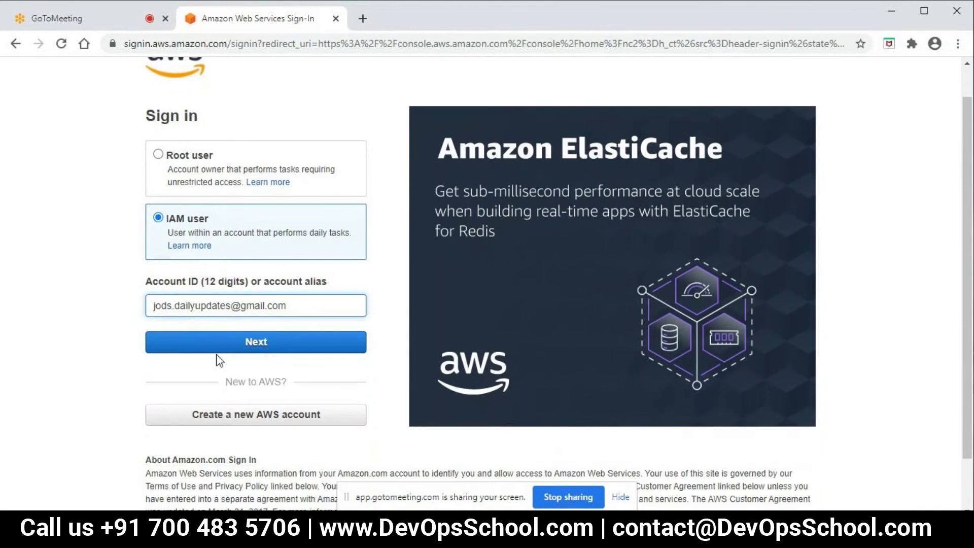
{"action": "scroll", "coordinate": [219, 360], "scroll_direction": "down", "scroll_amount": 2}
{"action": "left_click", "coordinate": [243, 315]}
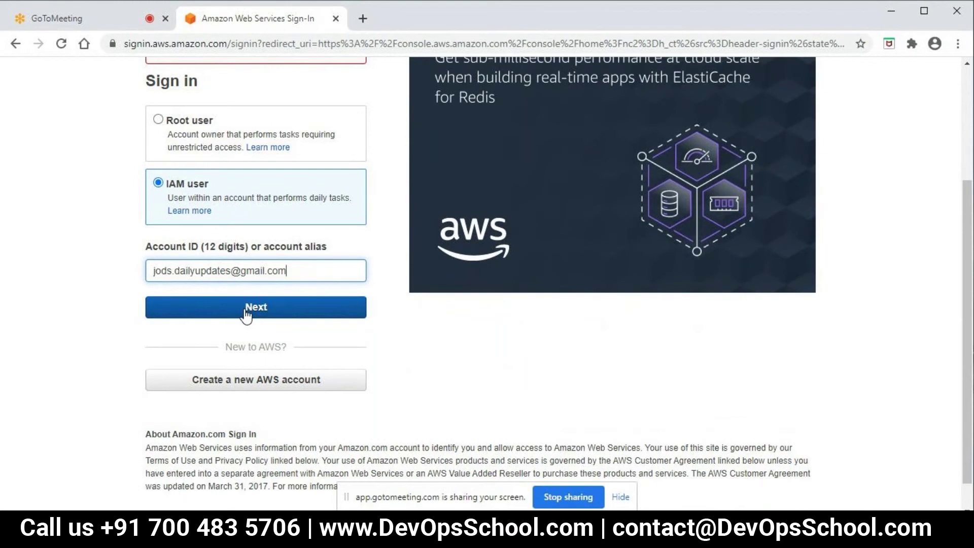
{"action": "left_click", "coordinate": [250, 312]}
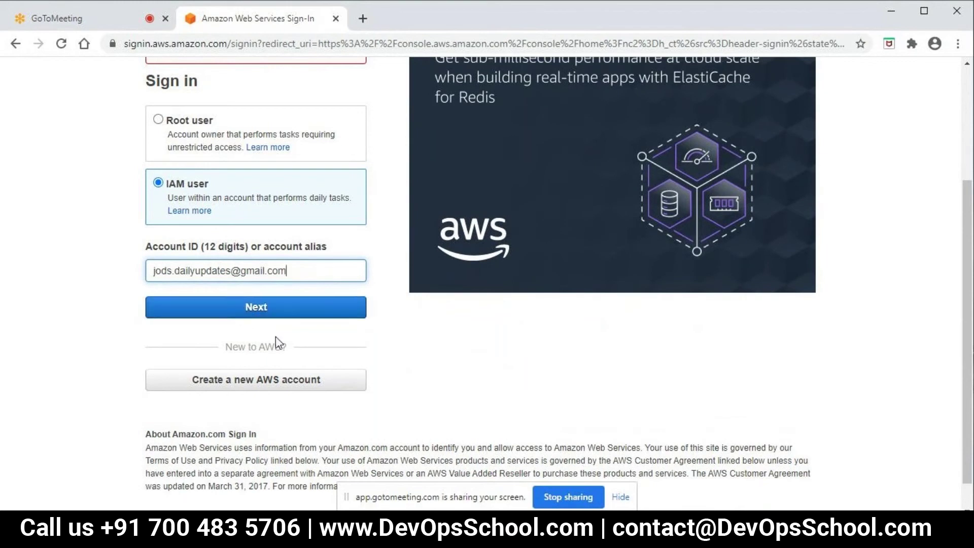
{"action": "left_click", "coordinate": [254, 308]}
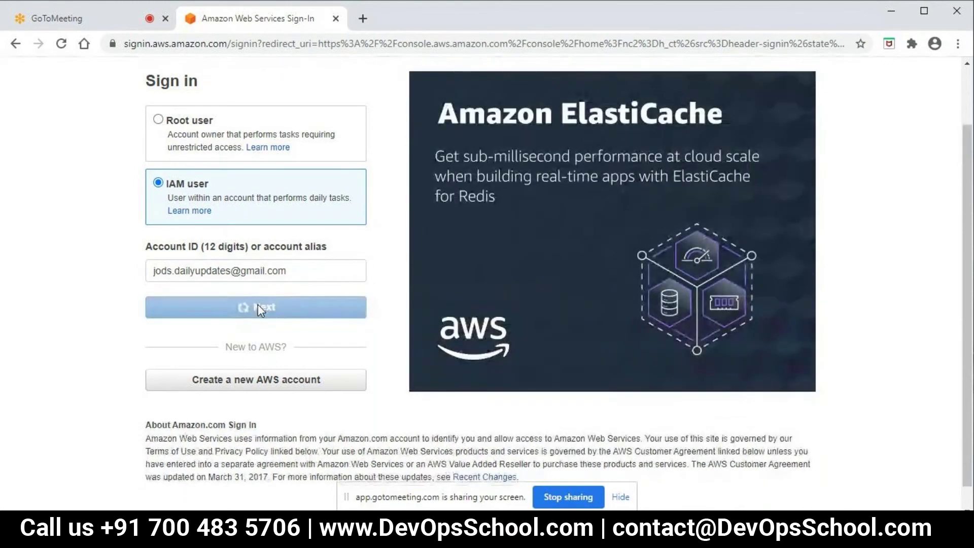
{"action": "scroll", "coordinate": [262, 310], "scroll_direction": "down", "scroll_amount": 1}
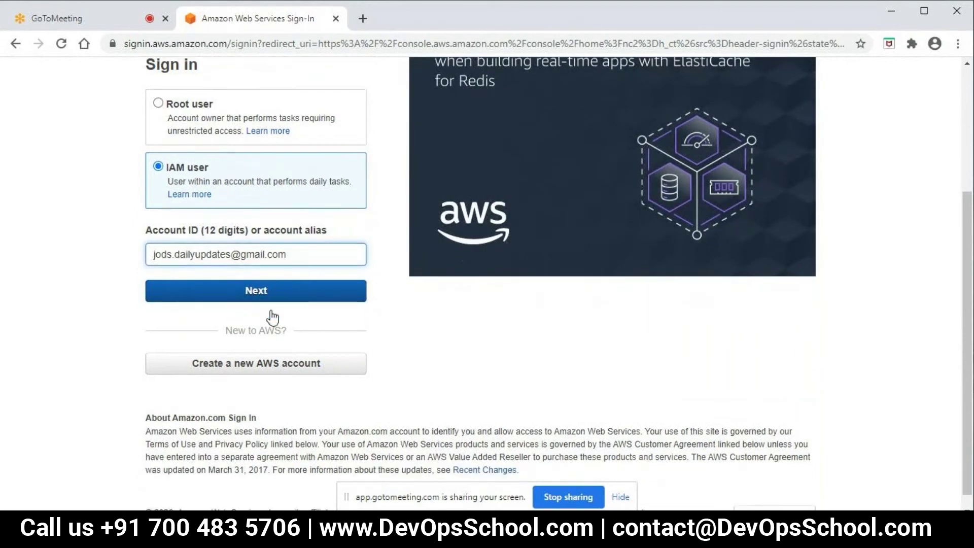
{"action": "scroll", "coordinate": [272, 310], "scroll_direction": "up", "scroll_amount": 2}
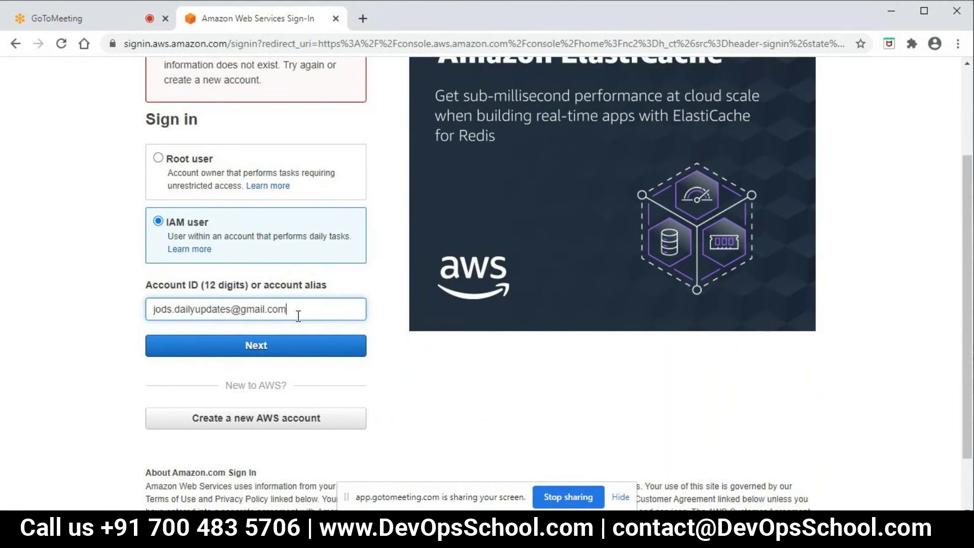
{"action": "scroll", "coordinate": [298, 315], "scroll_direction": "up", "scroll_amount": 1}
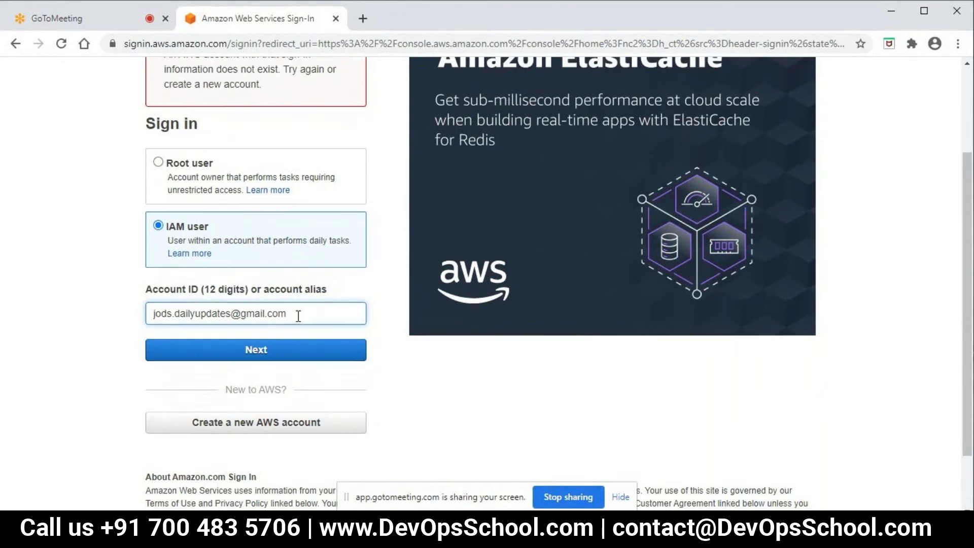
{"action": "scroll", "coordinate": [298, 315], "scroll_direction": "up", "scroll_amount": 2}
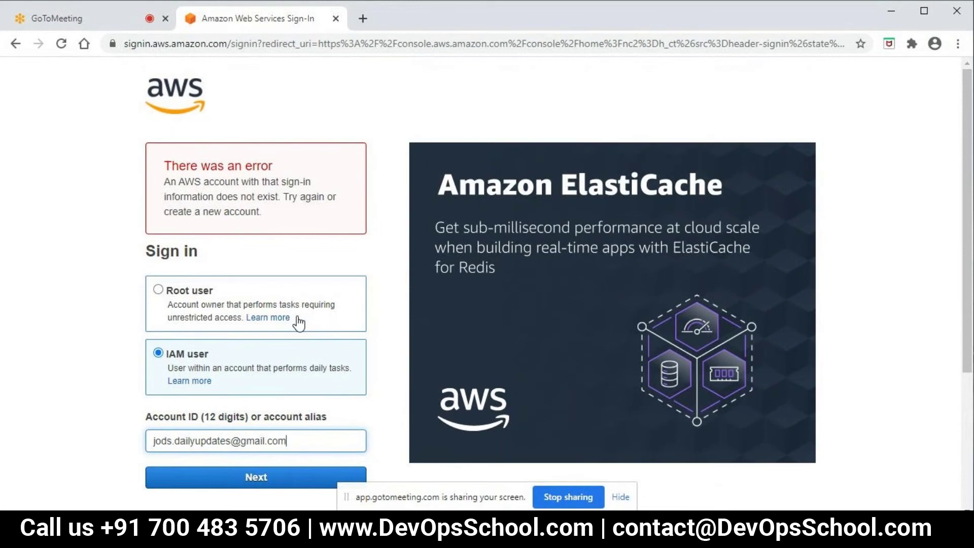
{"action": "scroll", "coordinate": [298, 323], "scroll_direction": "down", "scroll_amount": 2}
Fix the one-letter typo in the account e-mail, enter the root password and sign in.
{"action": "key", "text": "BackSpace"}
{"action": "type", "text": "b"}
{"action": "left_click", "coordinate": [236, 406]}
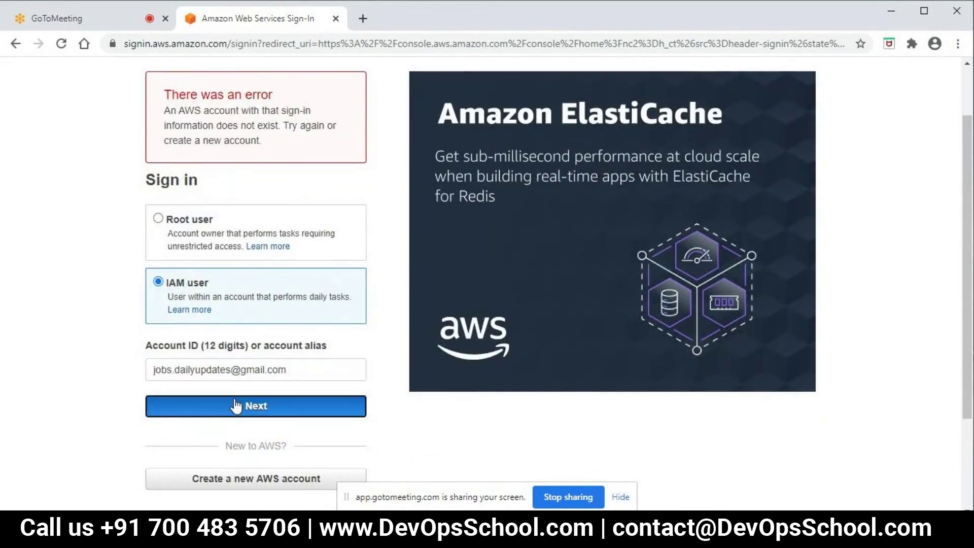
{"action": "type", "text": "******"}
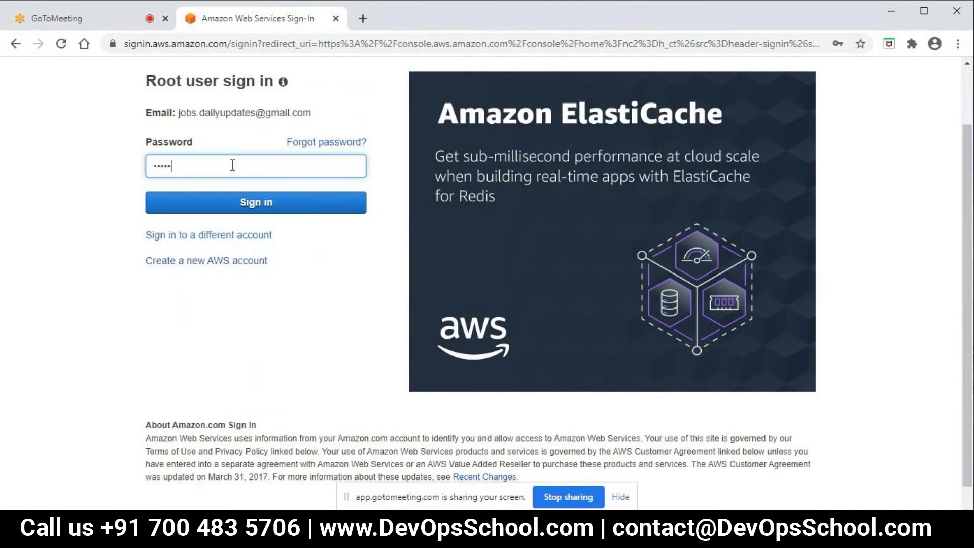
{"action": "type", "text": "****"}
{"action": "left_click", "coordinate": [223, 202]}
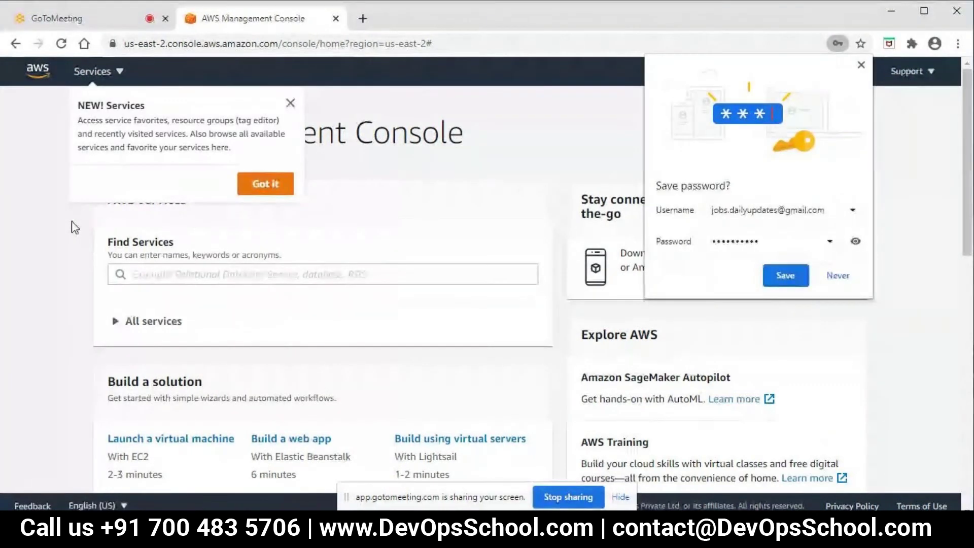
Decline Chrome's save-password offer and close the NEW! Services popover.
{"action": "left_click", "coordinate": [837, 274]}
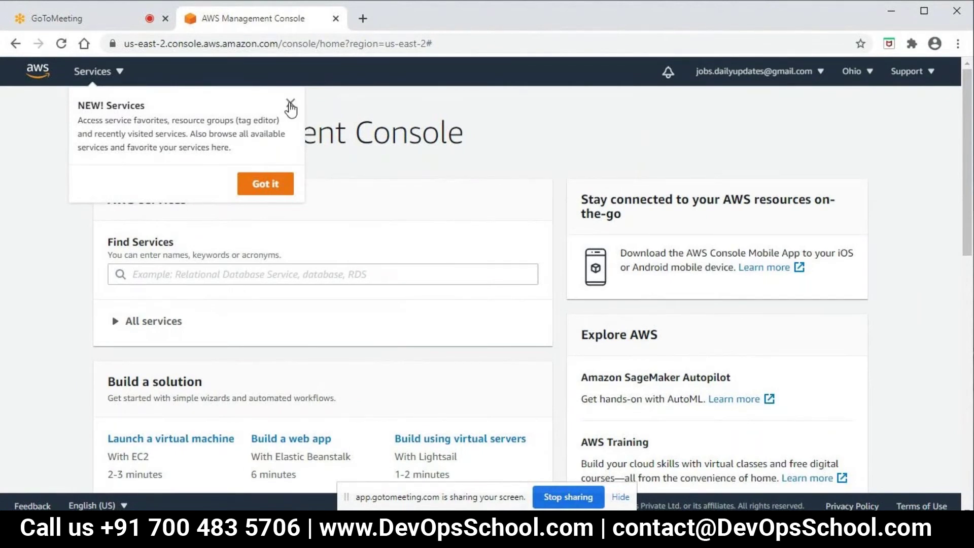
{"action": "left_click", "coordinate": [273, 184]}
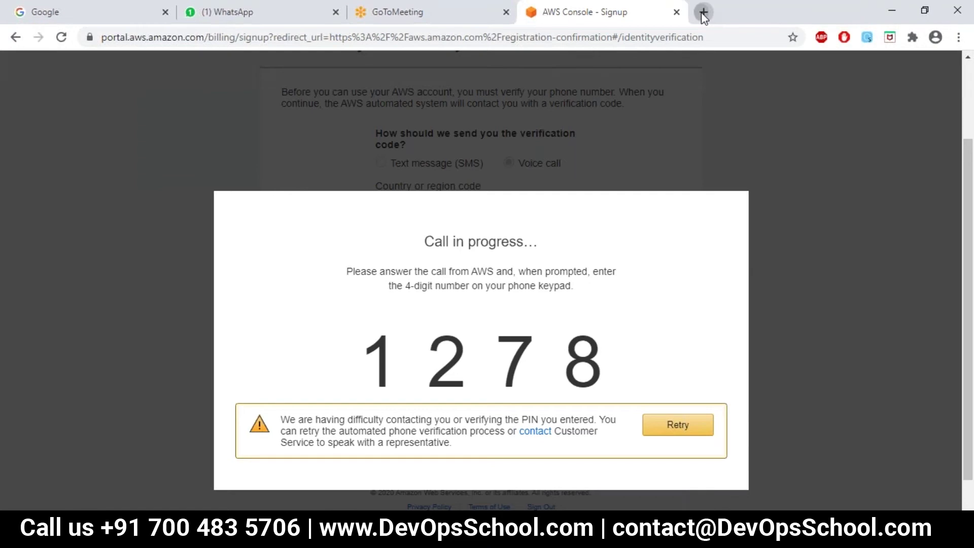
Search for 'aws console login' in a new browser tab.
{"action": "left_click", "coordinate": [703, 12]}
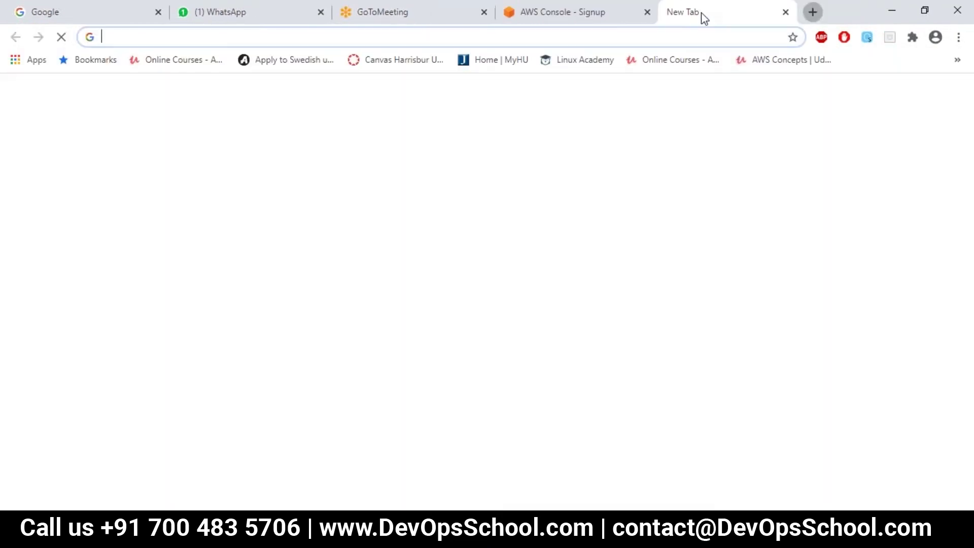
{"action": "left_click", "coordinate": [283, 39]}
{"action": "left_click", "coordinate": [167, 71]}
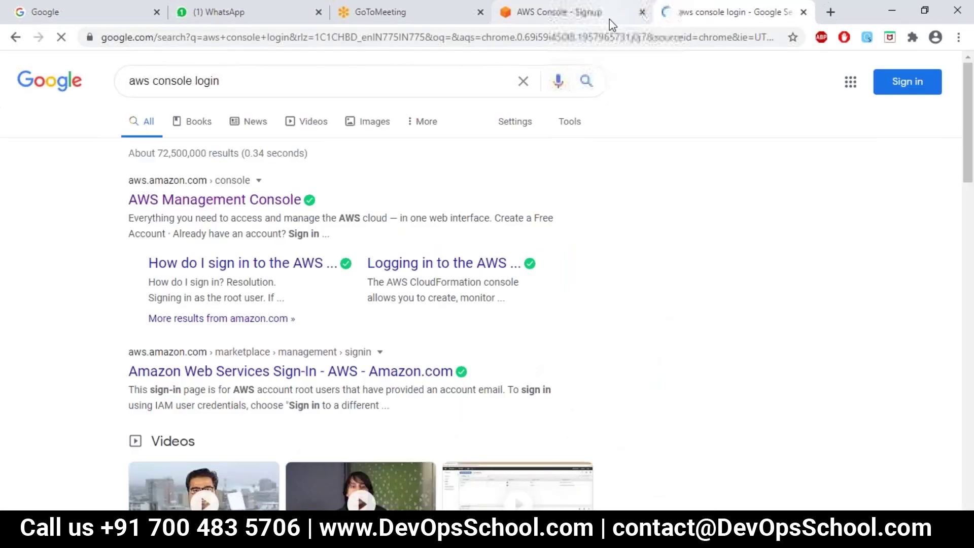
Back on the sign-up tab, select part of its address, then minimize the browser.
{"action": "left_click", "coordinate": [610, 20]}
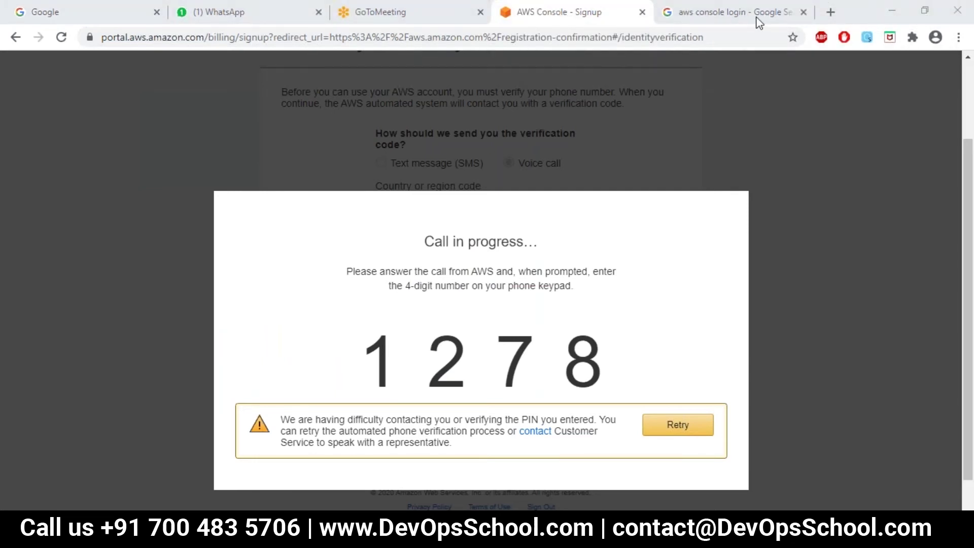
{"action": "left_click_drag", "start_coordinate": [628, 29], "coordinate": [643, 18]}
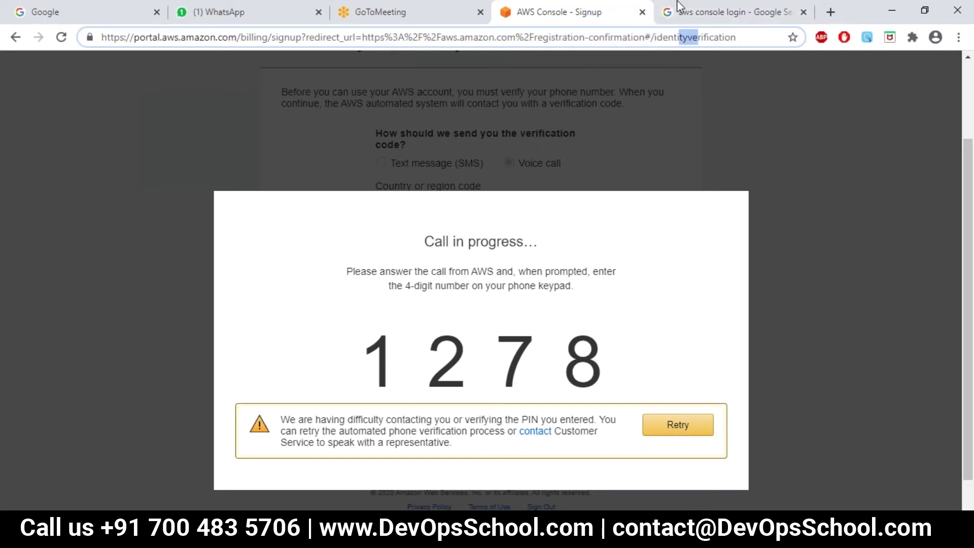
{"action": "left_click", "coordinate": [894, 11]}
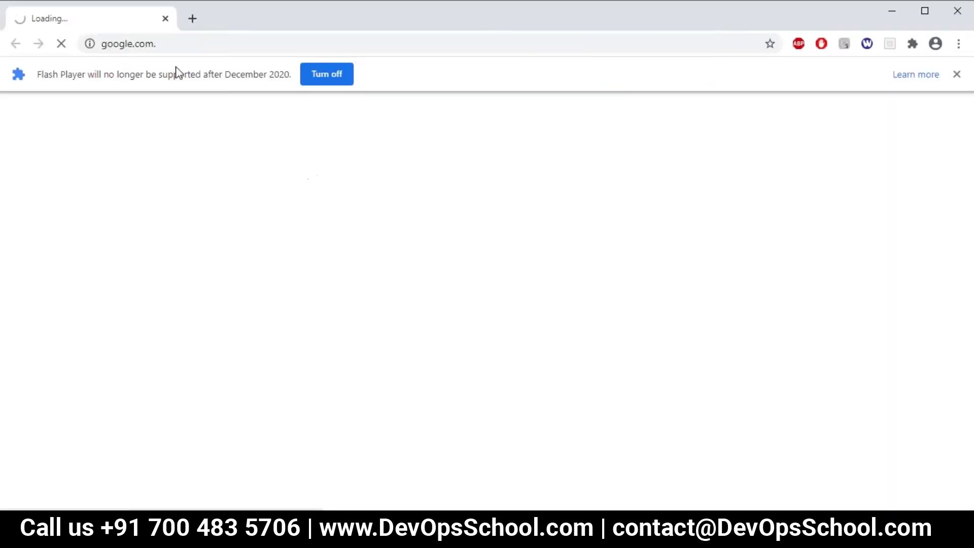
Search Google for 'aws console login' and open the AWS Management Console result.
{"action": "left_click", "coordinate": [365, 302]}
{"action": "type", "text": "AWS"}
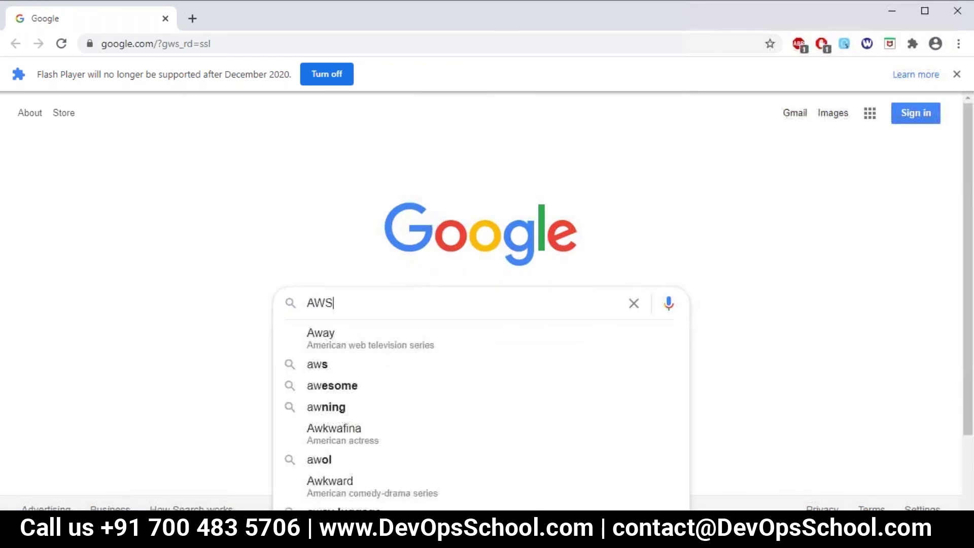
{"action": "type", "text": " con"}
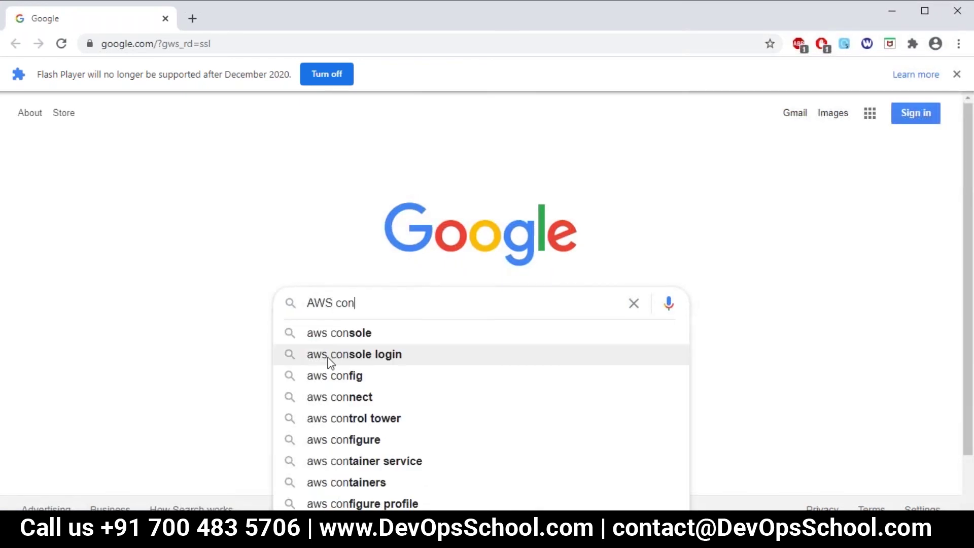
{"action": "left_click", "coordinate": [330, 361]}
{"action": "left_click", "coordinate": [214, 205]}
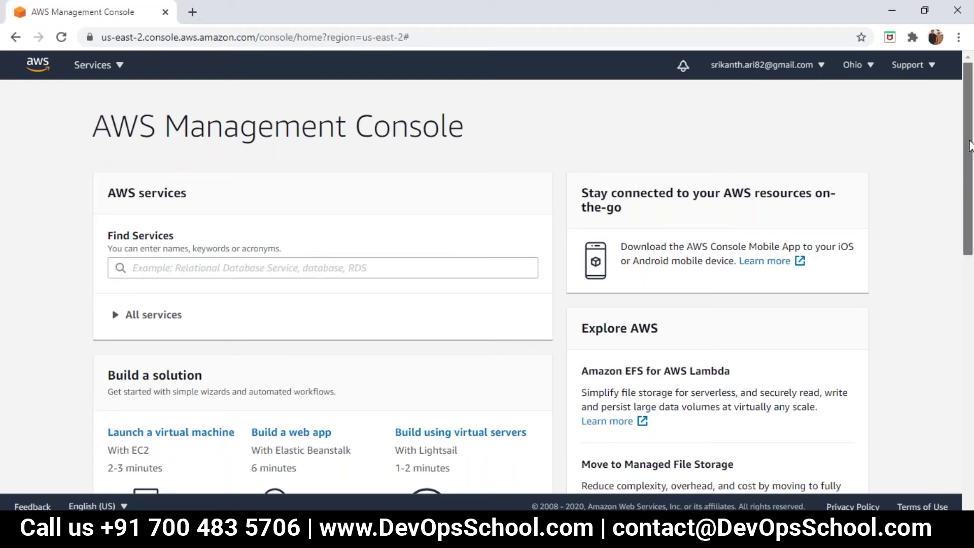
Open the Services menu to list all AWS services by category.
{"action": "left_click_drag", "start_coordinate": [969, 145], "coordinate": [969, 141]}
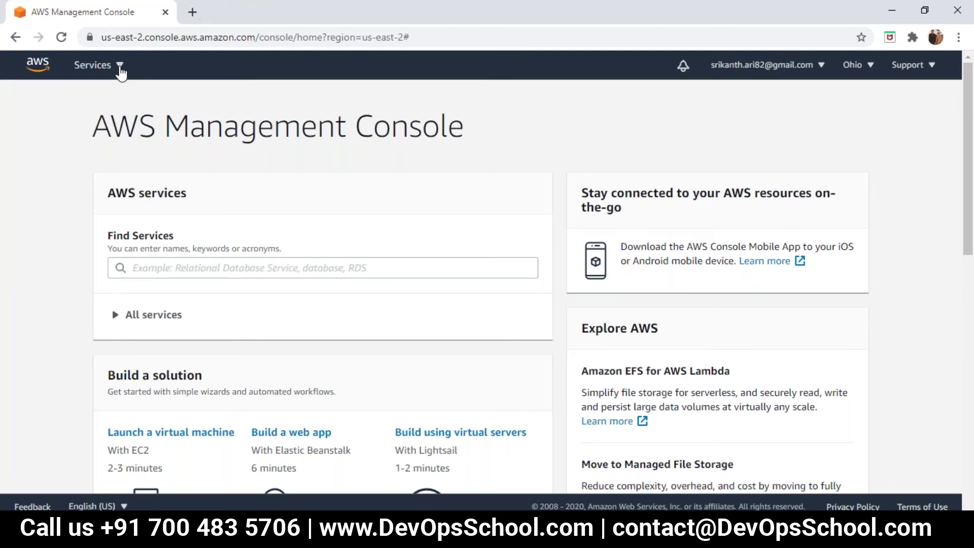
{"action": "left_click", "coordinate": [120, 74]}
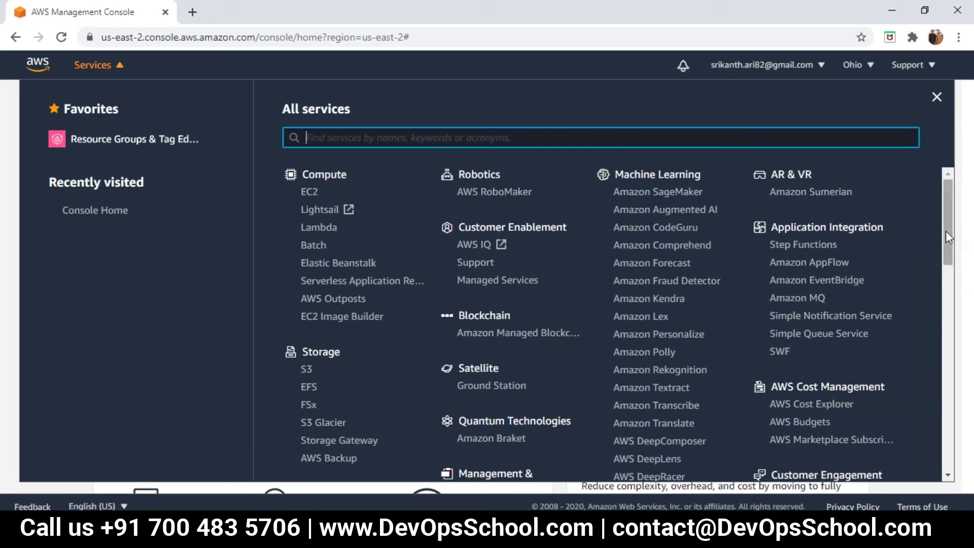
{"action": "mouse_move", "coordinate": [948, 238]}
{"action": "left_mouse_down"}
{"action": "mouse_move", "coordinate": [950, 284]}
{"action": "mouse_move", "coordinate": [950, 234]}
{"action": "left_mouse_up"}
Open EC2 under Compute to show the US East (Ohio) EC2 Dashboard.
{"action": "left_click", "coordinate": [308, 192]}
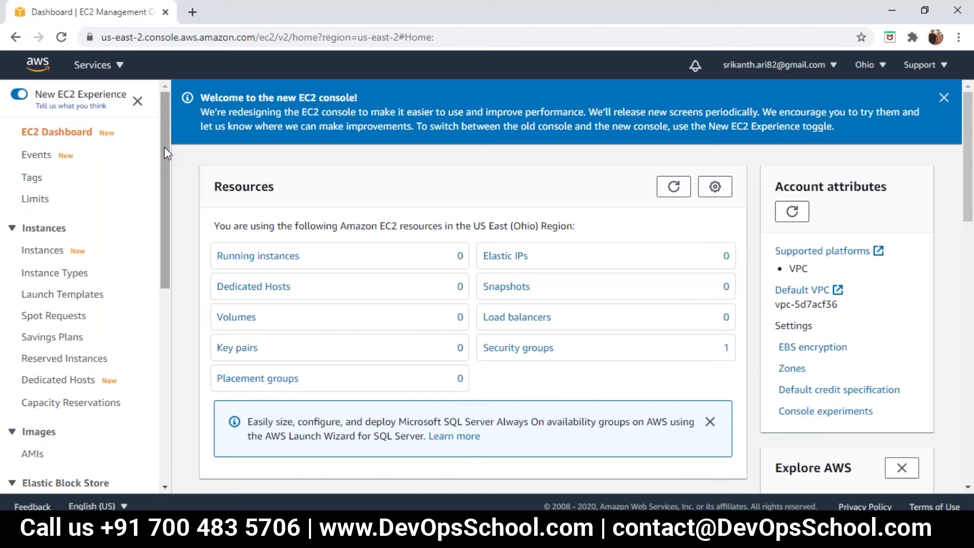
Go back to the console home and show the All services list, with EC2 under Recently visited.
{"action": "left_click", "coordinate": [19, 36]}
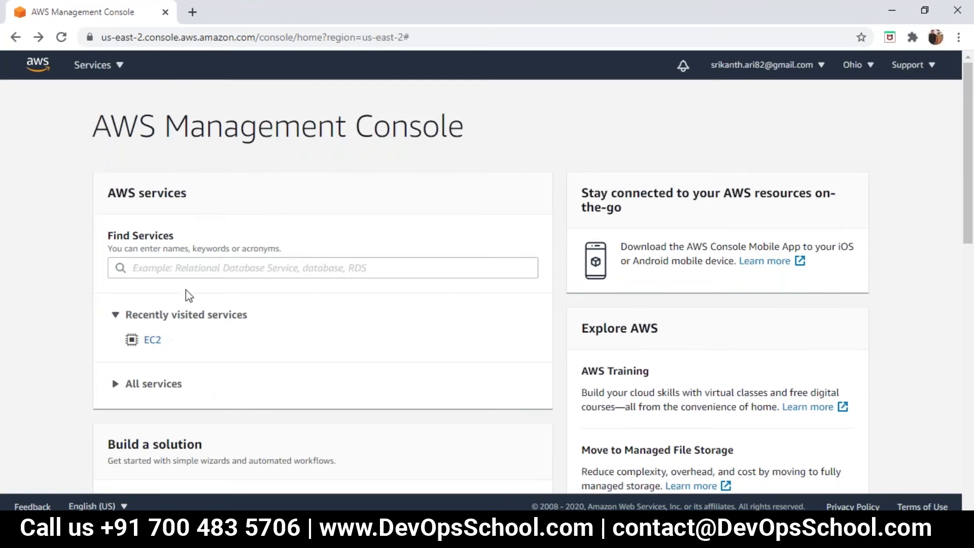
{"action": "left_click", "coordinate": [95, 79]}
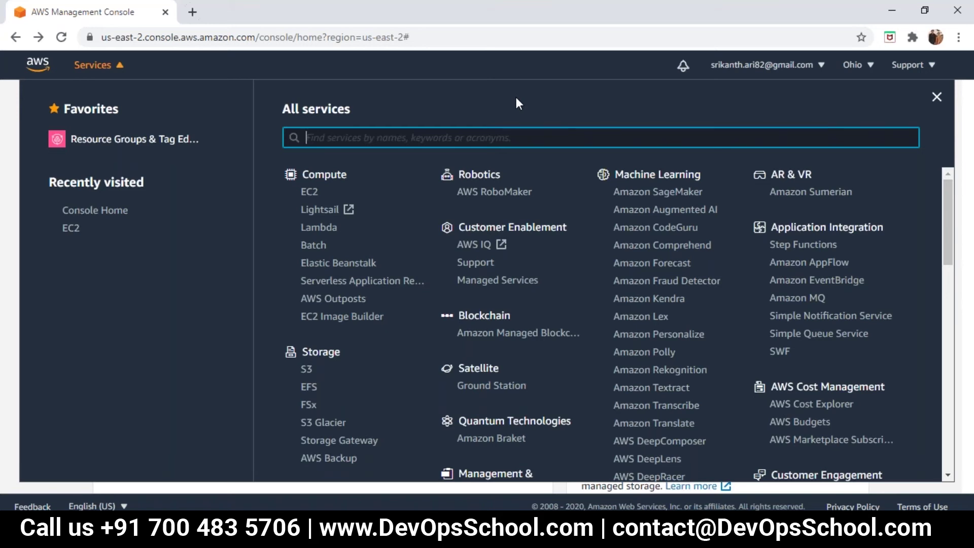
Search services for 'EC2', open the Ohio EC2 Dashboard showing one security group, then return to the console home.
{"action": "type", "text": "EC2"}
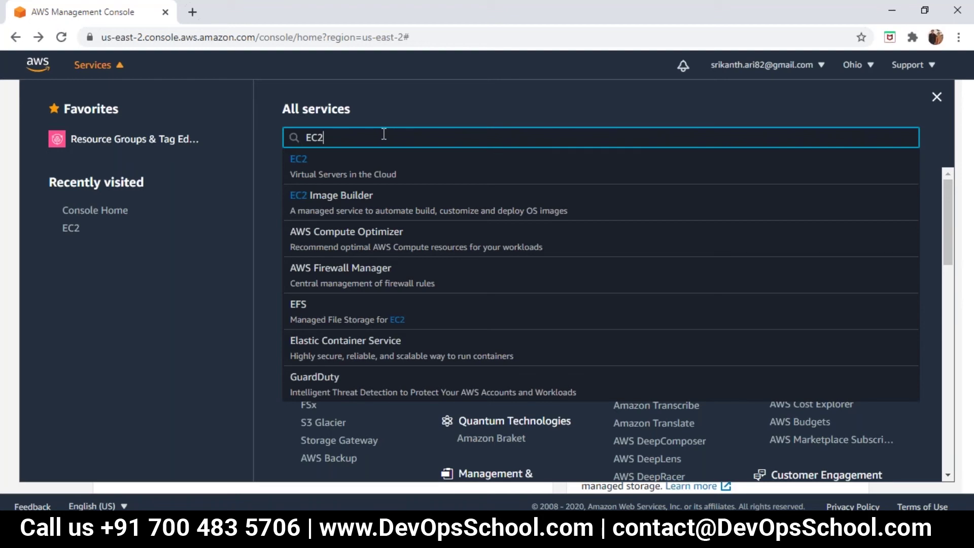
{"action": "left_click", "coordinate": [317, 175]}
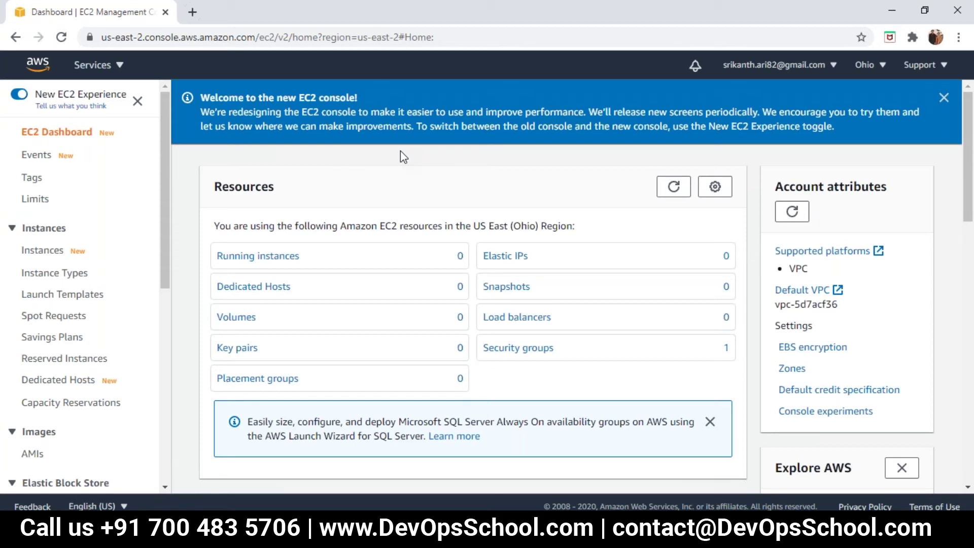
{"action": "left_click", "coordinate": [39, 66]}
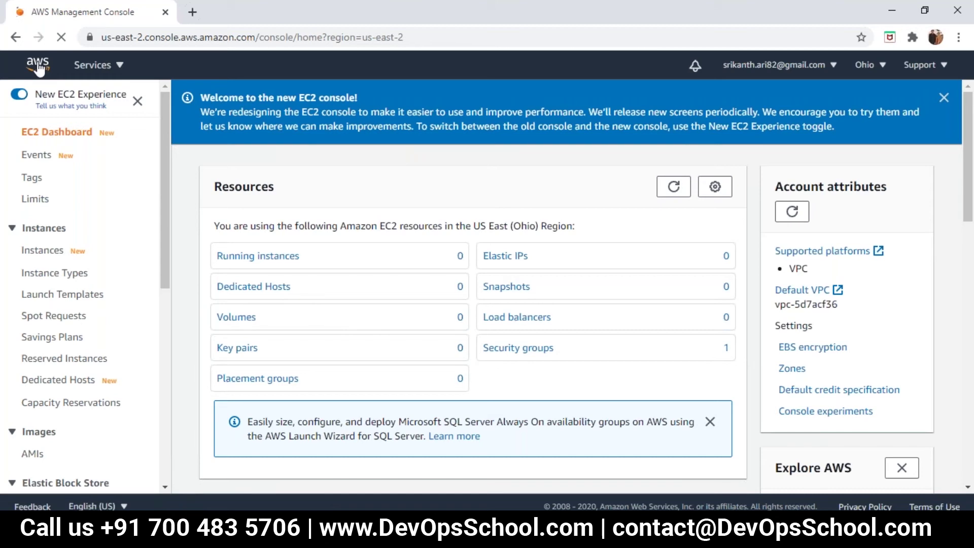
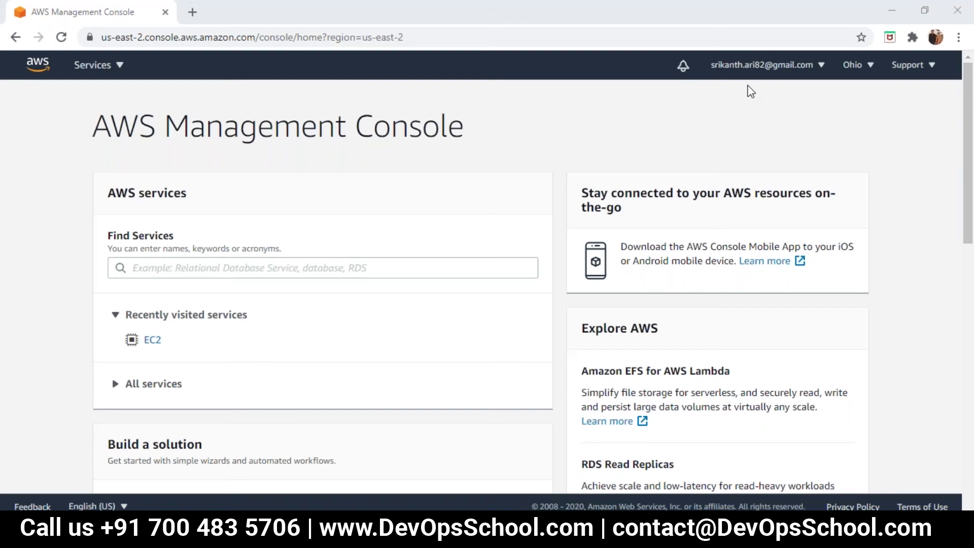
Show the account name menu with My Account, billing, service quotas and sign-out options.
{"action": "left_click", "coordinate": [759, 75]}
{"action": "left_click", "coordinate": [760, 75]}
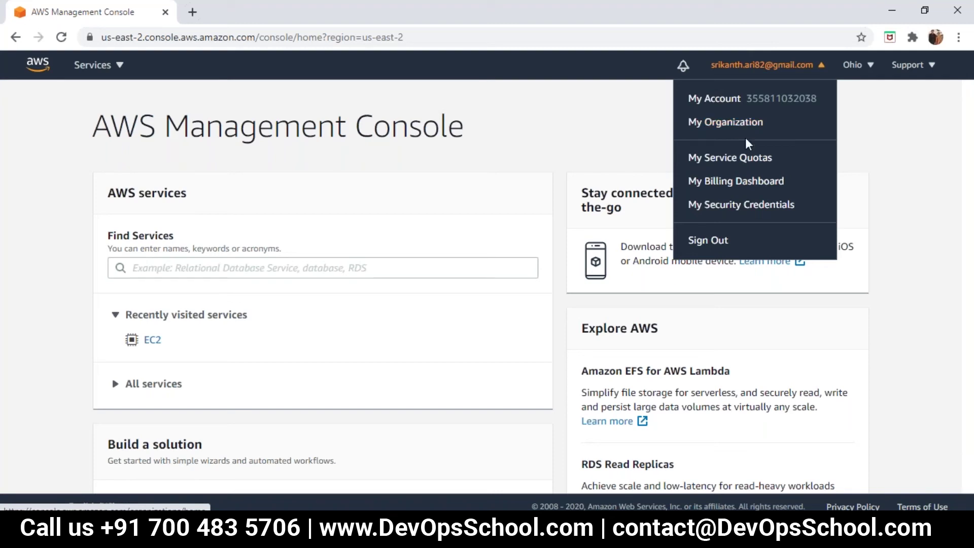
Open My Billing Dashboard to see the $0.00 October 2020 month-to-date balance.
{"action": "left_click", "coordinate": [756, 168]}
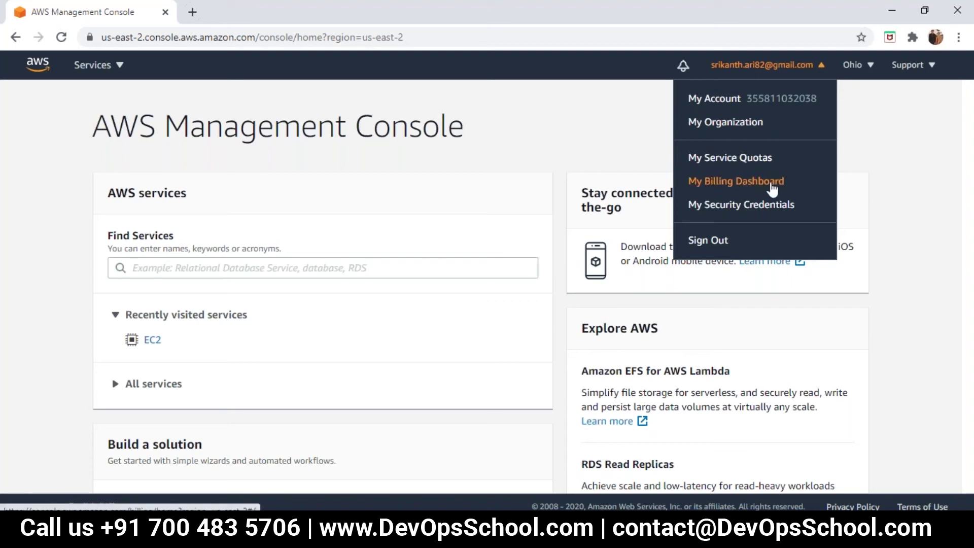
{"action": "left_click", "coordinate": [771, 187]}
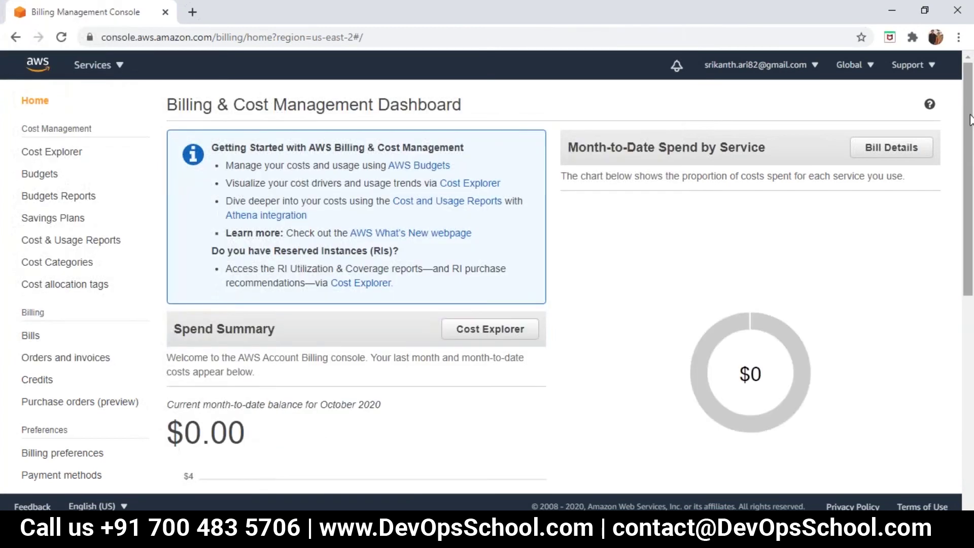
Scroll the billing dashboard, then go back to the console home via the AWS logo.
{"action": "mouse_move", "coordinate": [970, 119]}
{"action": "left_mouse_down"}
{"action": "mouse_move", "coordinate": [971, 176]}
{"action": "mouse_move", "coordinate": [969, 110]}
{"action": "left_mouse_up"}
{"action": "left_click", "coordinate": [38, 65]}
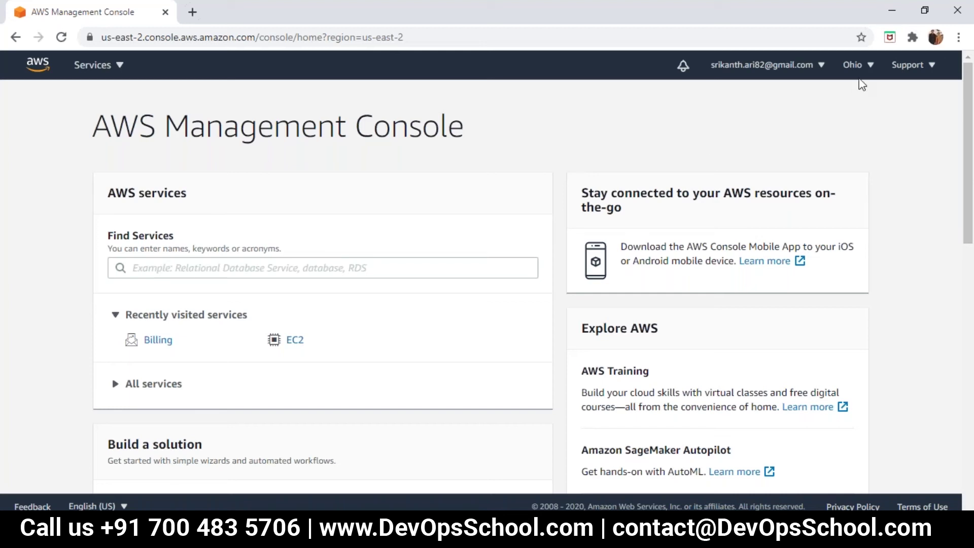
Enlarge the console page three steps with Chrome's Zoom + control.
{"action": "left_click", "coordinate": [958, 37]}
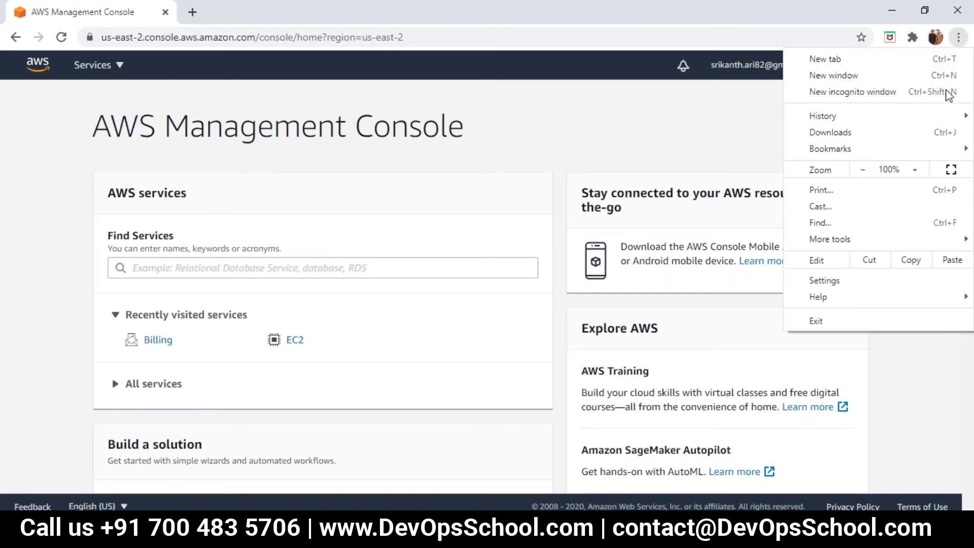
{"action": "left_click", "coordinate": [922, 170]}
{"action": "left_click", "coordinate": [923, 170]}
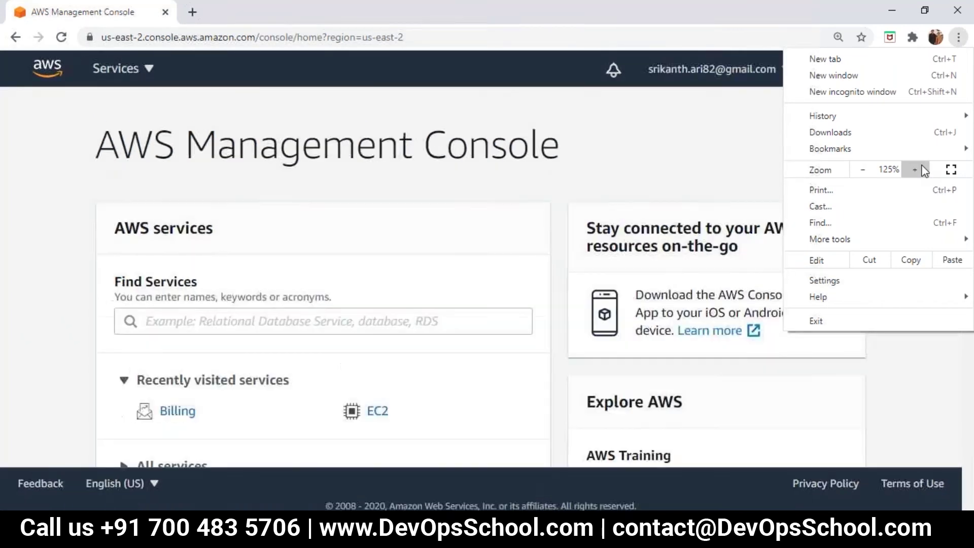
{"action": "left_click", "coordinate": [923, 170]}
{"action": "left_click", "coordinate": [722, 144]}
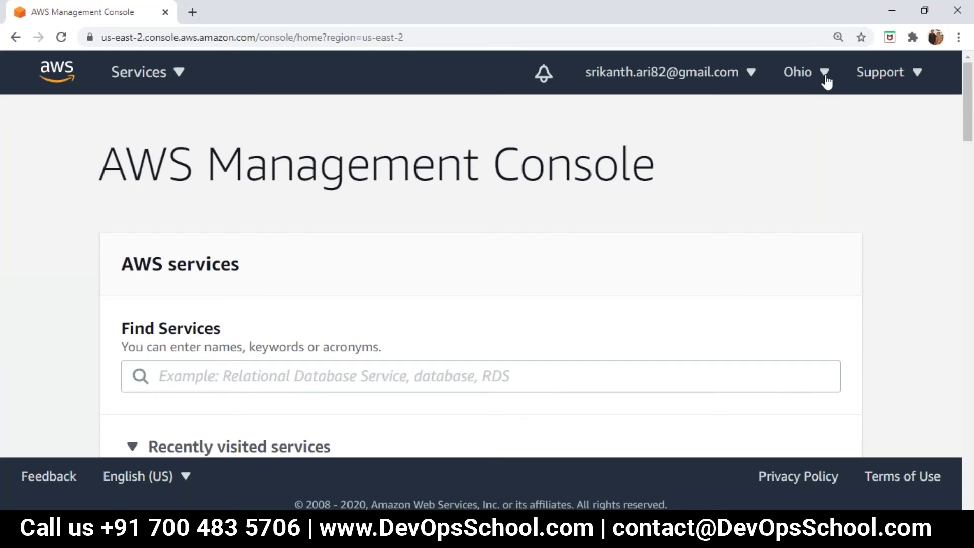
Show the region list, with US East (Ohio) us-east-2 as the current region.
{"action": "left_click", "coordinate": [825, 76]}
{"action": "mouse_move", "coordinate": [841, 110]}
{"action": "left_mouse_down"}
{"action": "mouse_move", "coordinate": [841, 117]}
{"action": "mouse_move", "coordinate": [841, 110]}
{"action": "left_mouse_up"}
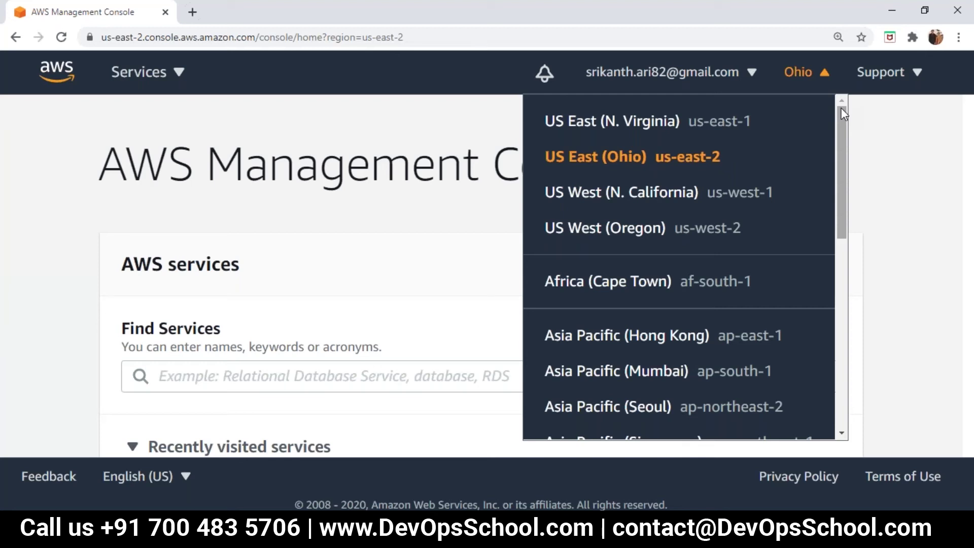
Close the region list and show the Support menu with Support Center, Documentation and Training.
{"action": "left_click", "coordinate": [840, 107]}
{"action": "left_click", "coordinate": [841, 107]}
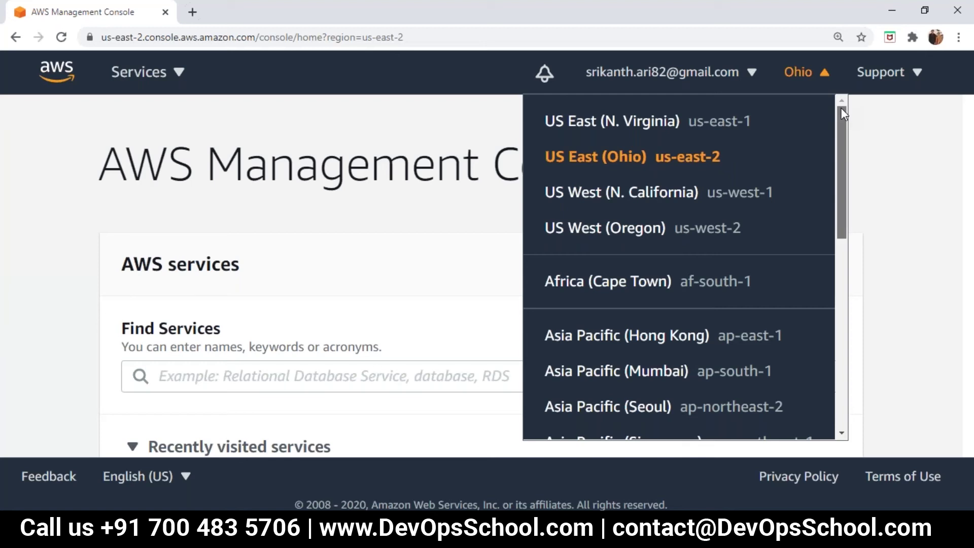
{"action": "mouse_move", "coordinate": [840, 108]}
{"action": "left_mouse_down"}
{"action": "mouse_move", "coordinate": [841, 278]}
{"action": "mouse_move", "coordinate": [840, 102]}
{"action": "left_mouse_up"}
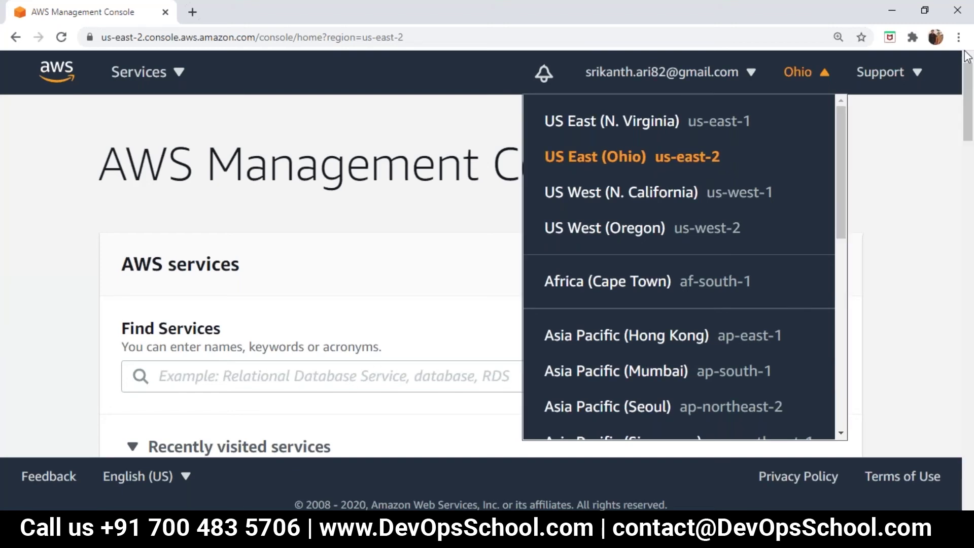
{"action": "left_click", "coordinate": [918, 80]}
{"action": "left_click", "coordinate": [917, 80]}
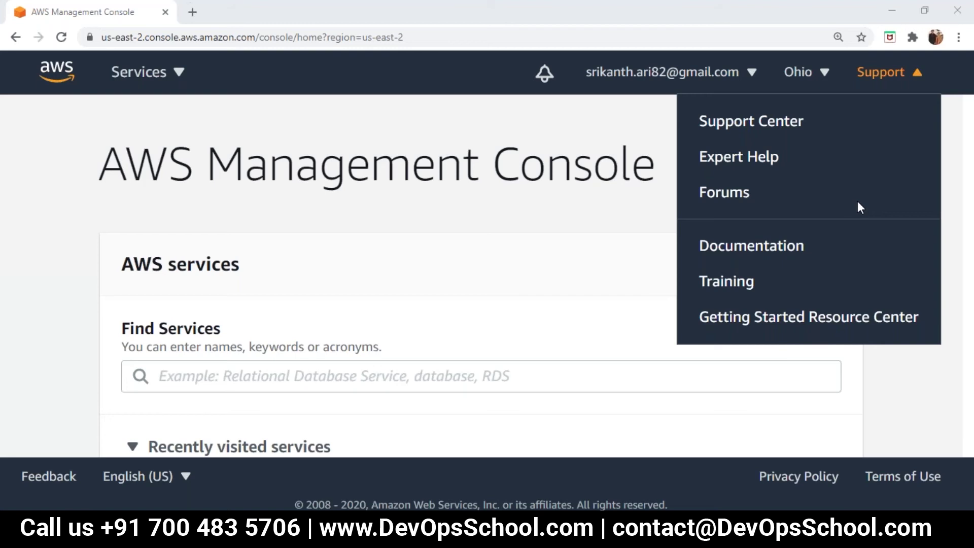
Return to the console home and zoom Chrome back out to 100%.
{"action": "left_click", "coordinate": [49, 83]}
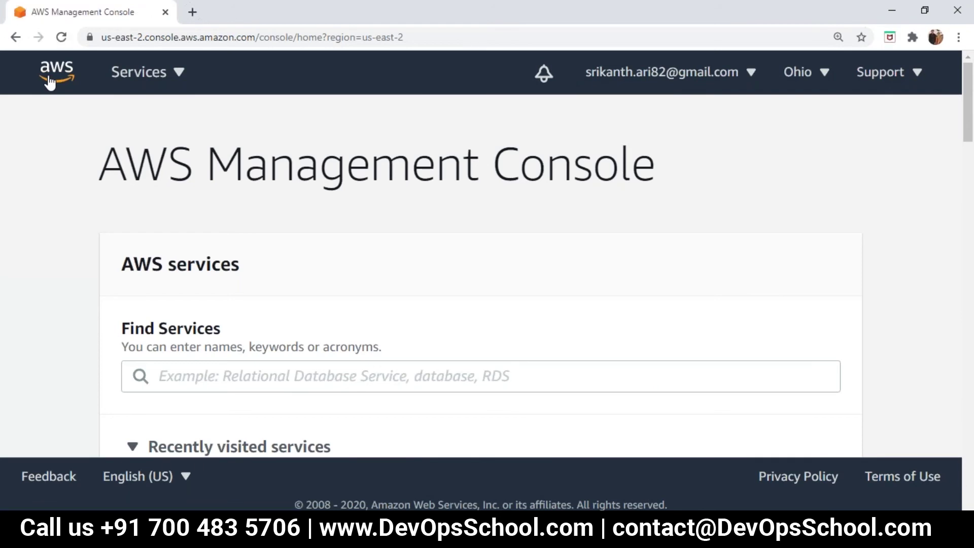
{"action": "left_click", "coordinate": [958, 38]}
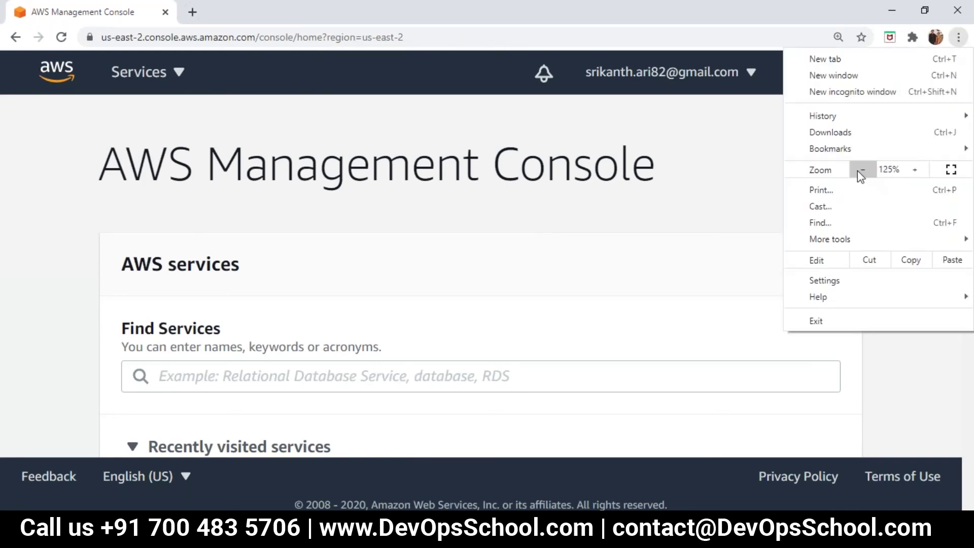
{"action": "left_click", "coordinate": [857, 171]}
{"action": "left_click", "coordinate": [857, 170]}
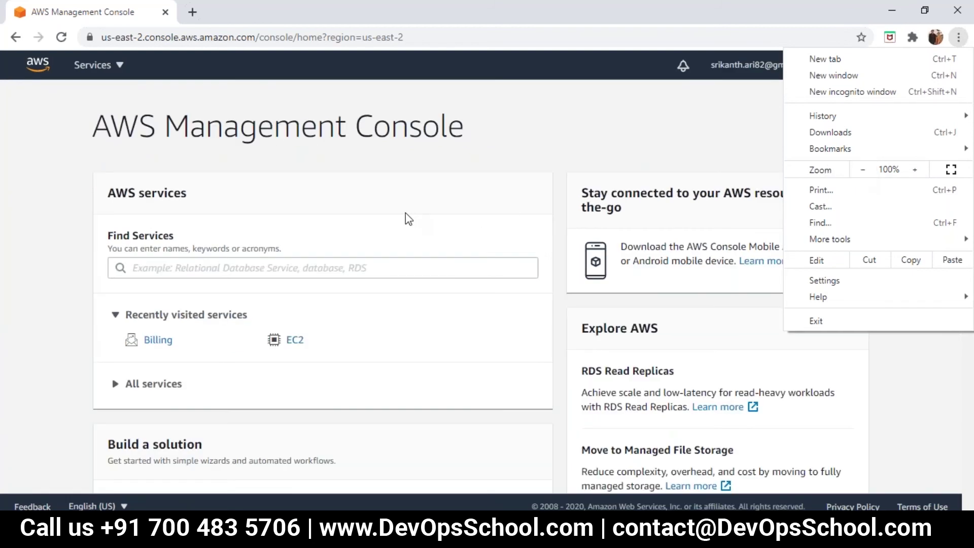
{"action": "left_click", "coordinate": [405, 213]}
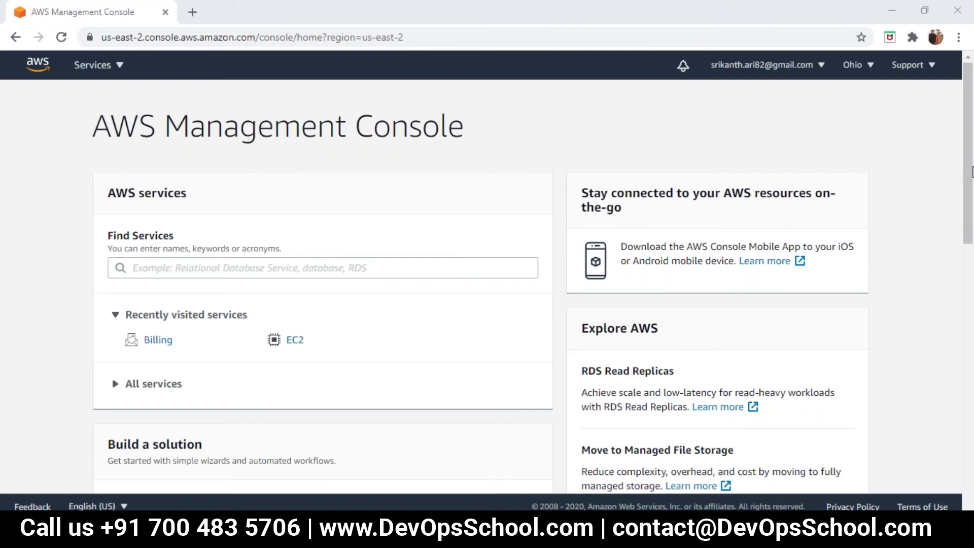
{"action": "scroll", "coordinate": [969, 167], "scroll_direction": "down", "scroll_amount": 2}
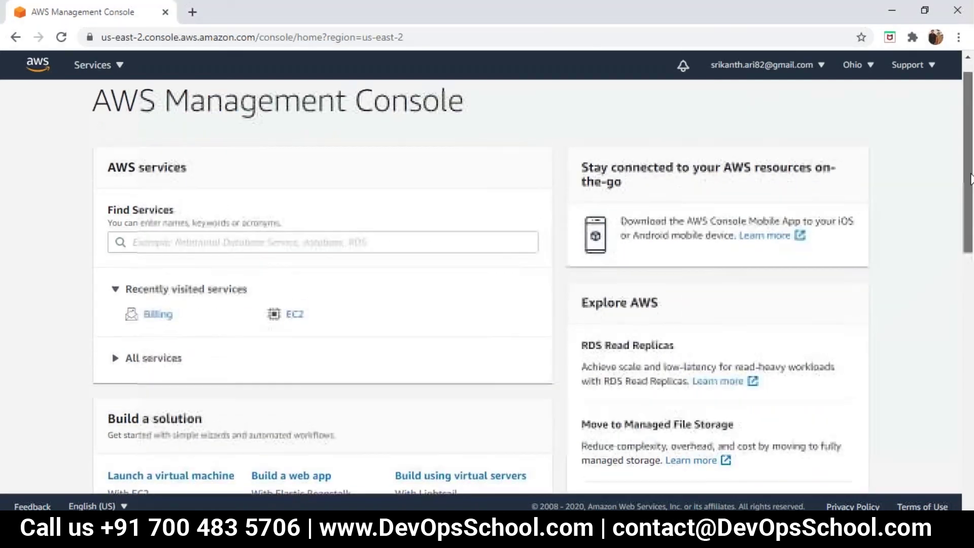
{"action": "left_click_drag", "start_coordinate": [969, 167], "coordinate": [968, 152]}
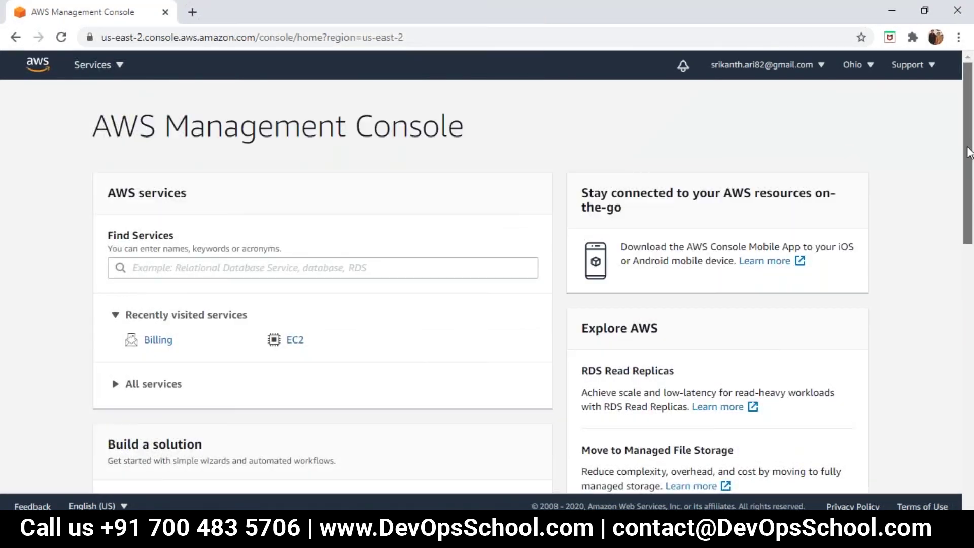
{"action": "left_click", "coordinate": [147, 389]}
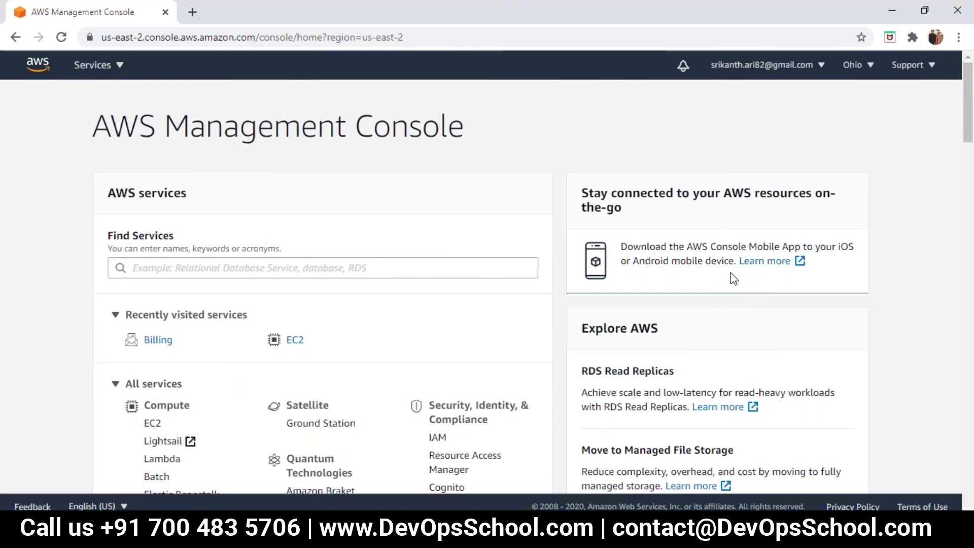
{"action": "left_click_drag", "start_coordinate": [968, 130], "coordinate": [968, 195]}
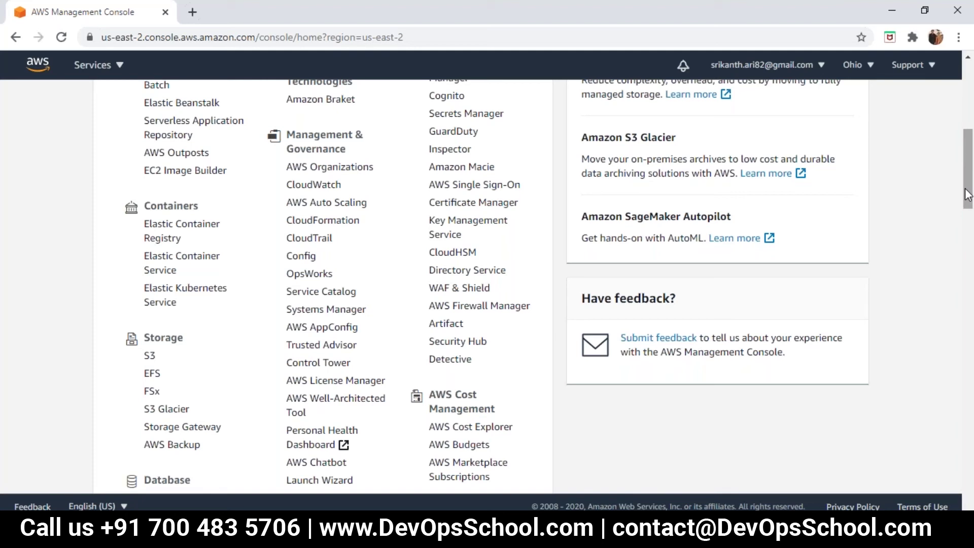
{"action": "left_click_drag", "start_coordinate": [968, 181], "coordinate": [969, 126]}
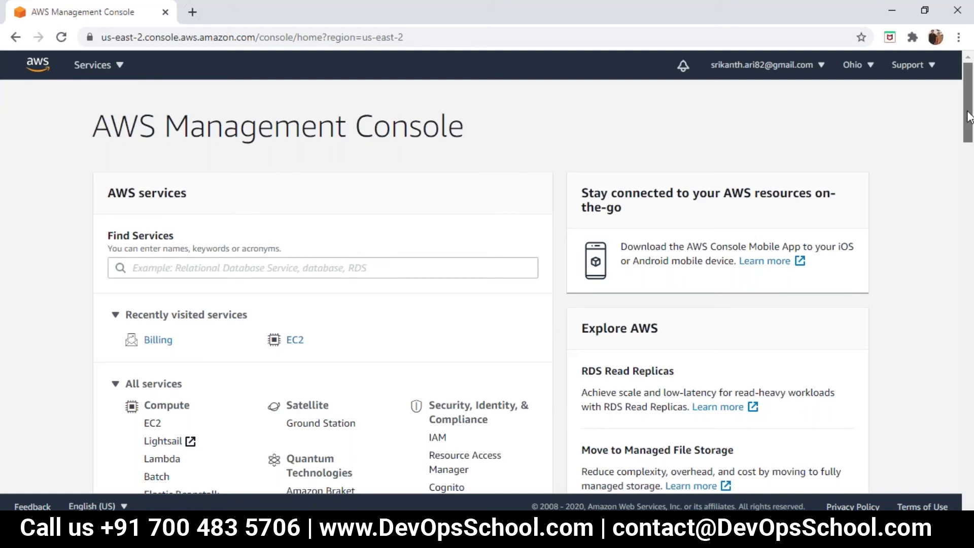
{"action": "left_click_drag", "start_coordinate": [968, 117], "coordinate": [968, 120]}
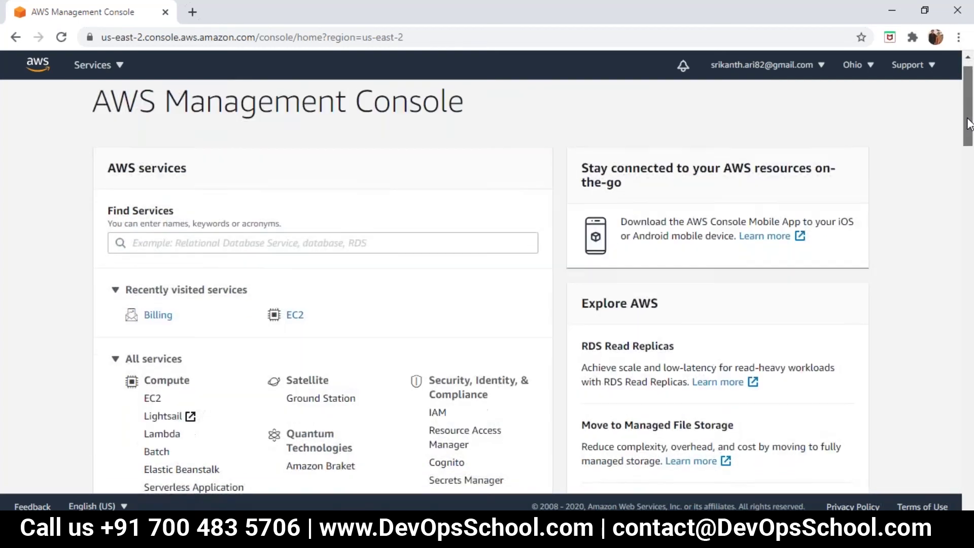
{"action": "scroll", "coordinate": [968, 124], "scroll_direction": "down", "scroll_amount": 1}
{"action": "scroll", "coordinate": [969, 121], "scroll_direction": "up", "scroll_amount": 1}
{"action": "scroll", "coordinate": [968, 121], "scroll_direction": "down", "scroll_amount": 1}
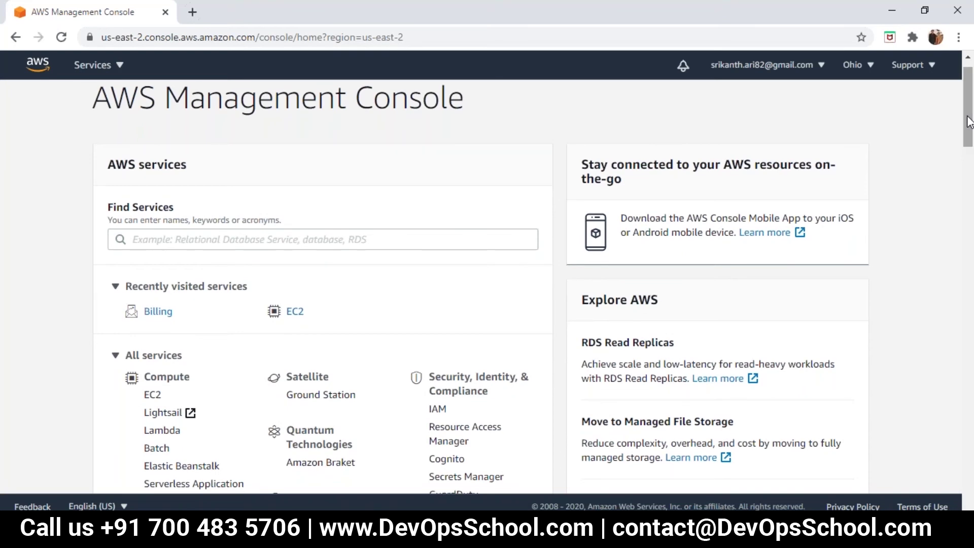
Open EC2 from recently visited services, close the welcome notice, and scroll to Launch instance.
{"action": "left_click", "coordinate": [293, 313]}
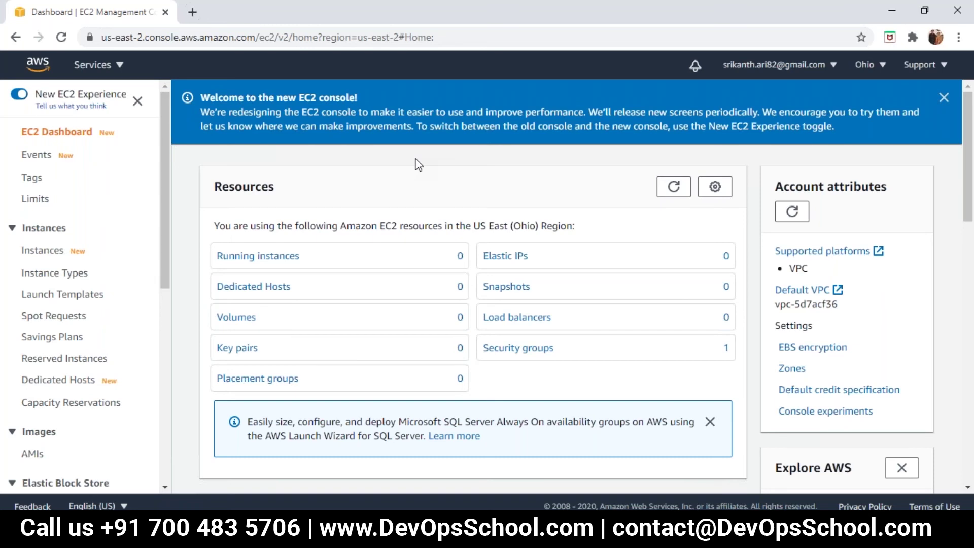
{"action": "left_click", "coordinate": [943, 98]}
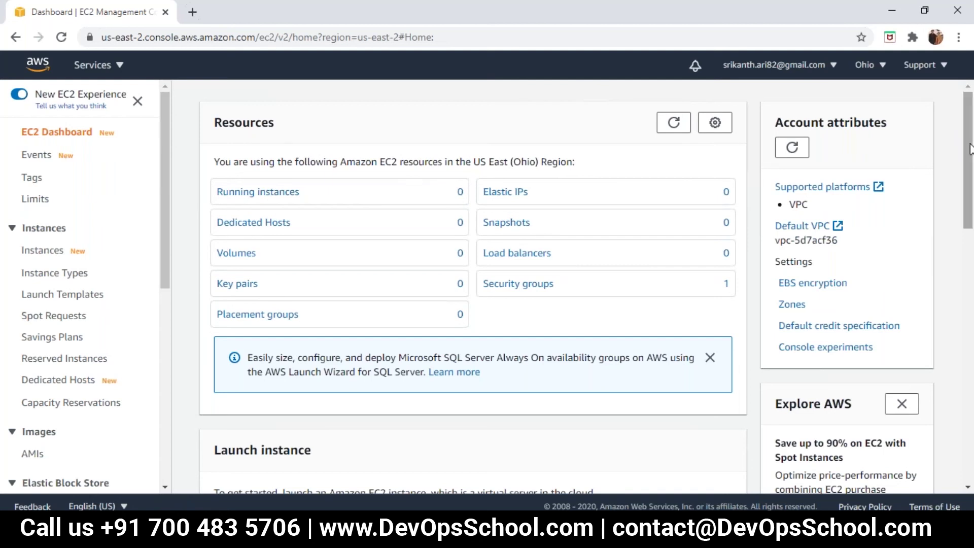
{"action": "scroll", "coordinate": [968, 175], "scroll_direction": "down", "scroll_amount": 1}
{"action": "left_click_drag", "start_coordinate": [969, 175], "coordinate": [970, 250]}
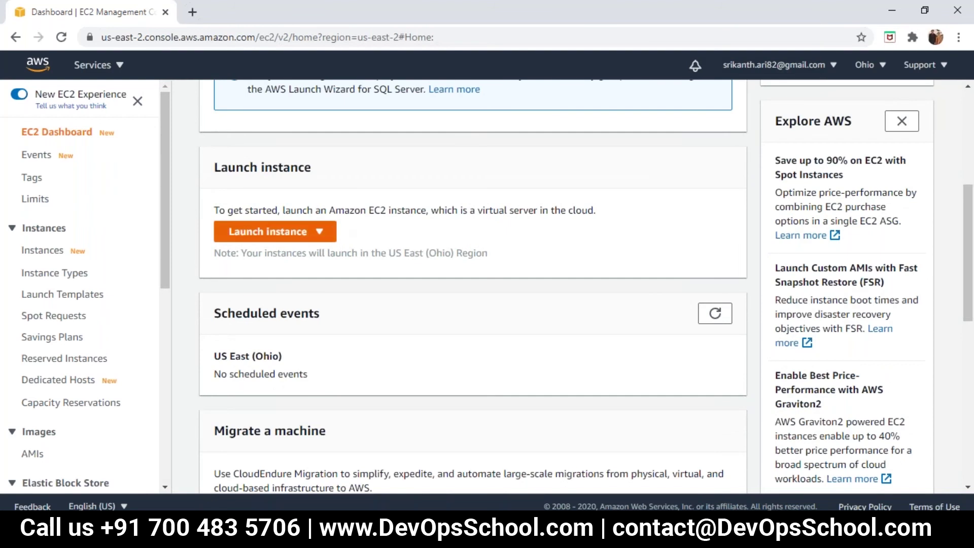
Choose Launch instance from the Launch instance dropdown to reach the AMI selection step.
{"action": "left_click", "coordinate": [287, 237]}
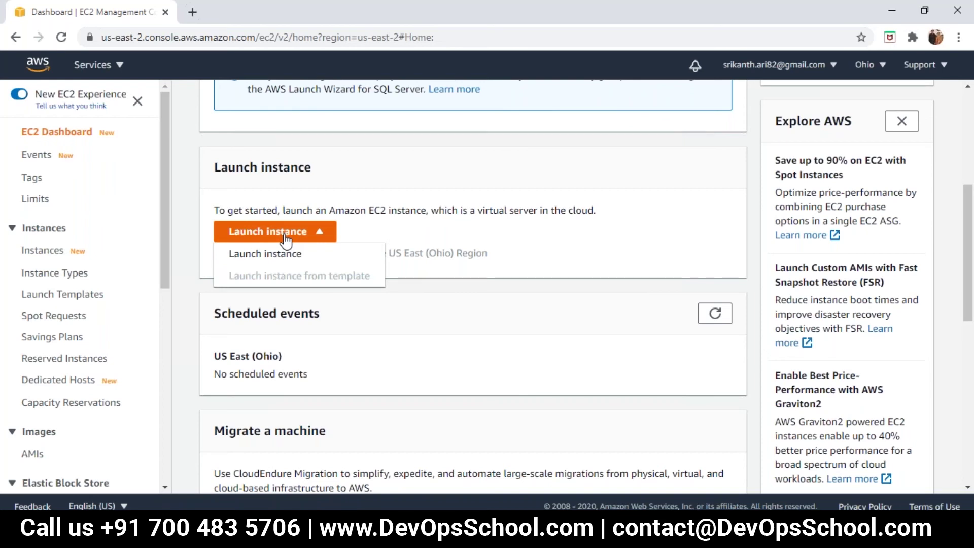
{"action": "left_click", "coordinate": [286, 238]}
{"action": "left_click", "coordinate": [323, 241]}
{"action": "left_click", "coordinate": [285, 253]}
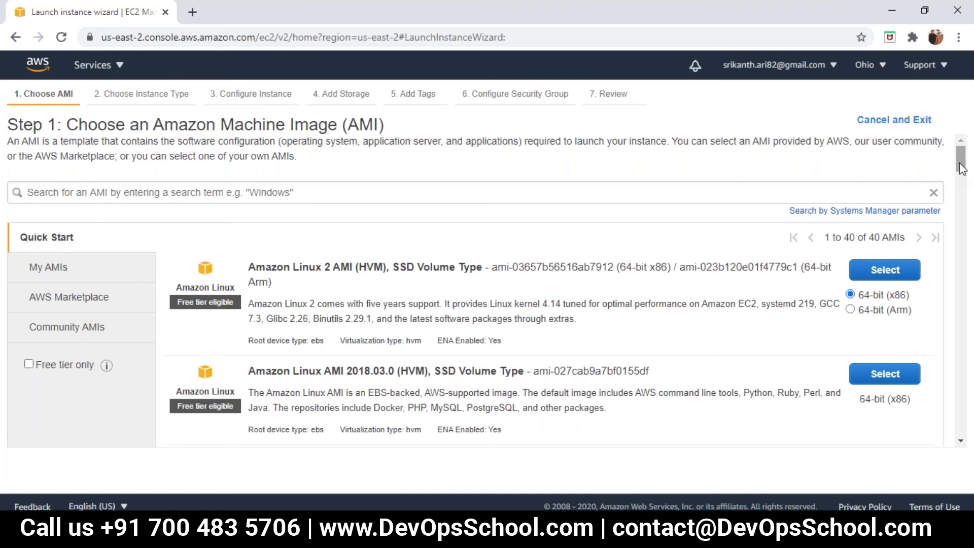
{"action": "left_click_drag", "start_coordinate": [959, 163], "coordinate": [959, 168]}
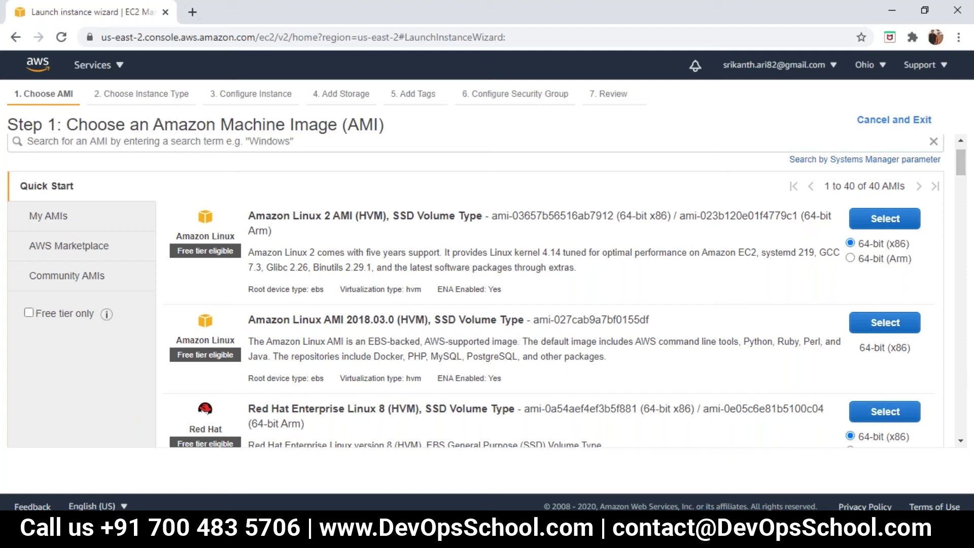
Minimize Chrome and type 'Creation of EC2' and '1. IAAS' under 'Lab 1' in Notepad.
{"action": "left_click", "coordinate": [892, 10]}
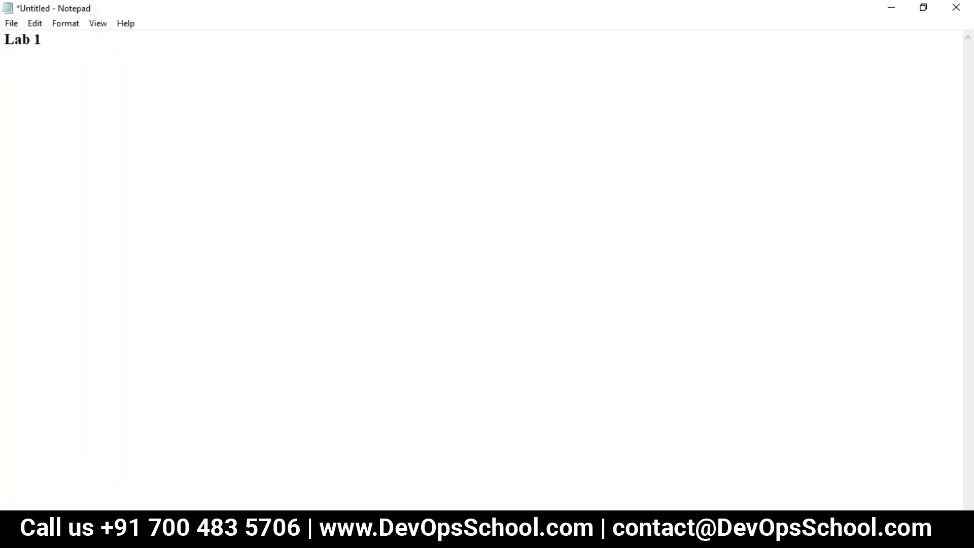
{"action": "type", "text": "Creation of "}
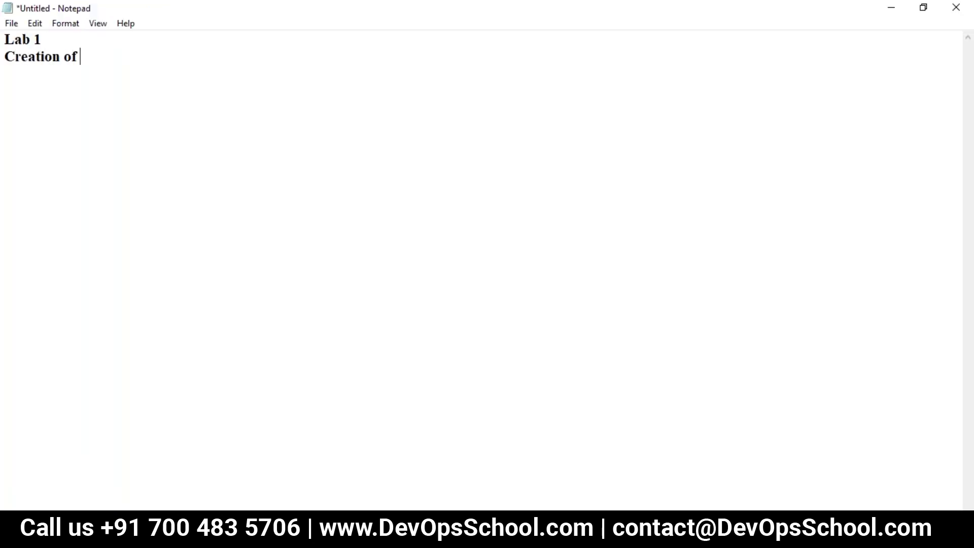
{"action": "type", "text": "EC2"}
{"action": "type", "text": "I"}
{"action": "key", "text": "BackSpace"}
{"action": "type", "text": "1. IAAS"}
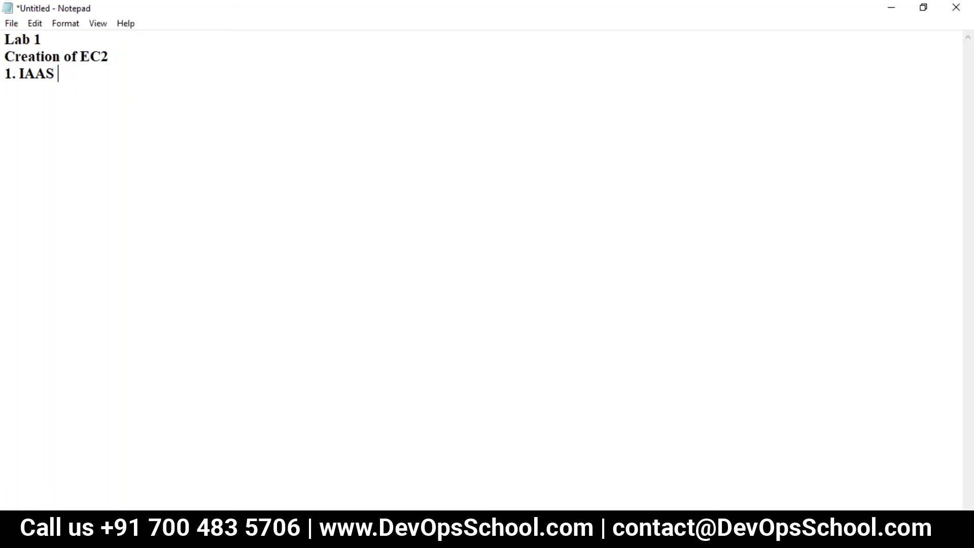
Write 'Virtual Hardware' on a new line directly below '1. IAAS' in the notes.
{"action": "key", "text": "Return"}
{"action": "type", "text": "First virtual"}
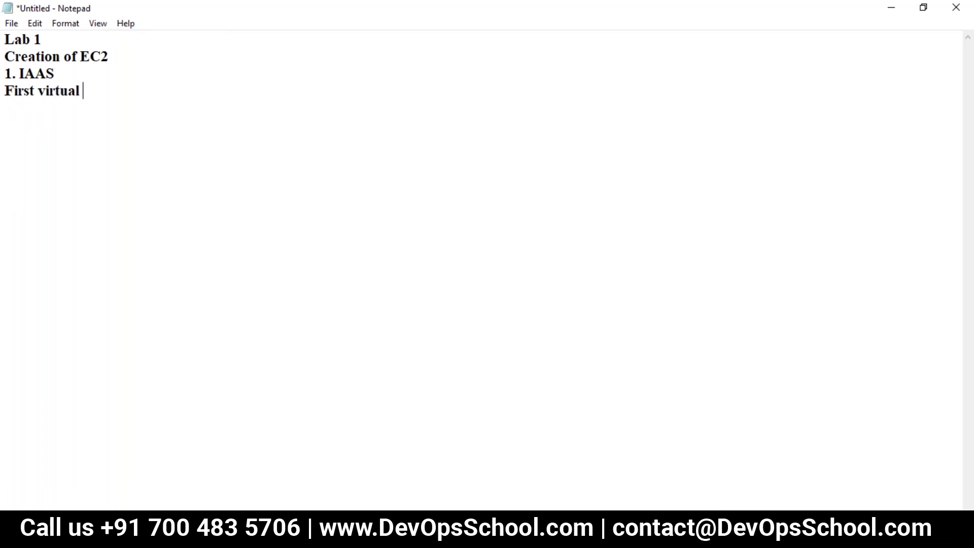
{"action": "key", "text": "BackSpace"}
{"action": "key", "text": "BackSpace"}
{"action": "key", "text": "BackSpace"}
{"action": "key", "text": "BackSpace"}
{"action": "key", "text": "BackSpace"}
{"action": "key", "text": "BackSpace"}
{"action": "key", "text": "BackSpace"}
{"action": "key", "text": "BackSpace"}
{"action": "key", "text": "BackSpace"}
{"action": "key", "text": "BackSpace"}
{"action": "key", "text": "BackSpace"}
{"action": "key", "text": "BackSpace"}
{"action": "key", "text": "BackSpace"}
{"action": "key", "text": "BackSpace"}
{"action": "type", "text": "Virtua"}
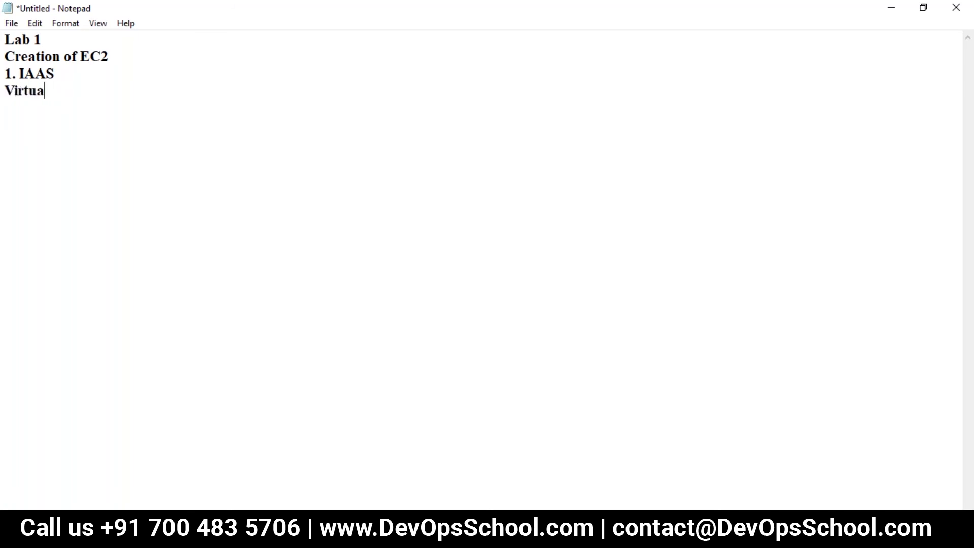
{"action": "type", "text": "l Hardware"}
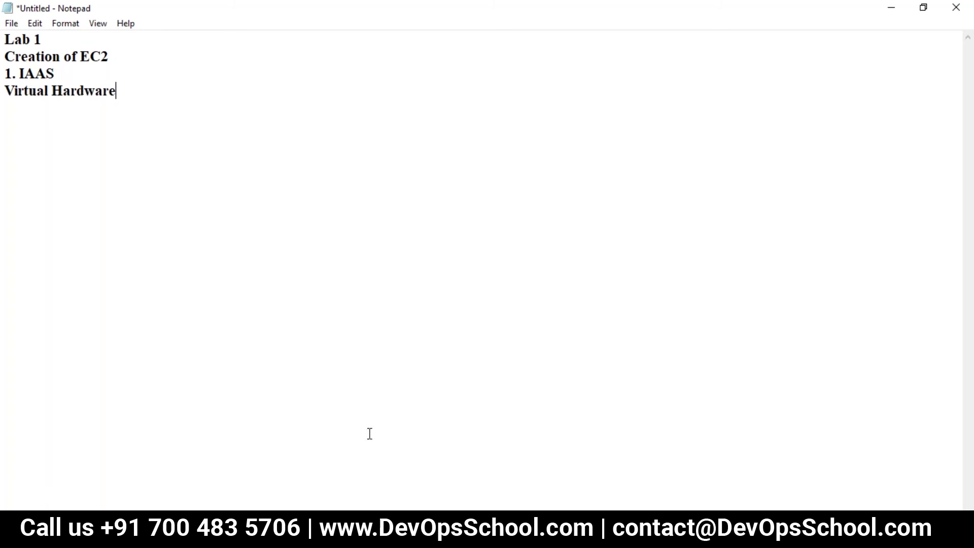
{"action": "mouse_move", "coordinate": [472, 530]}
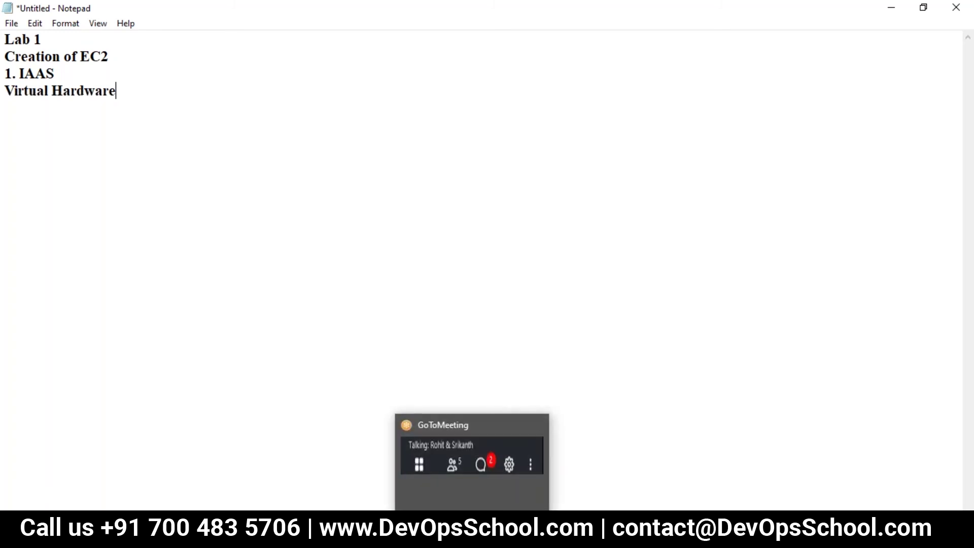
Add a '2. PAAS' heading on a new line below 'Virtual Hardware'.
{"action": "key", "text": "Return"}
{"action": "type", "text": "2. PAAS"}
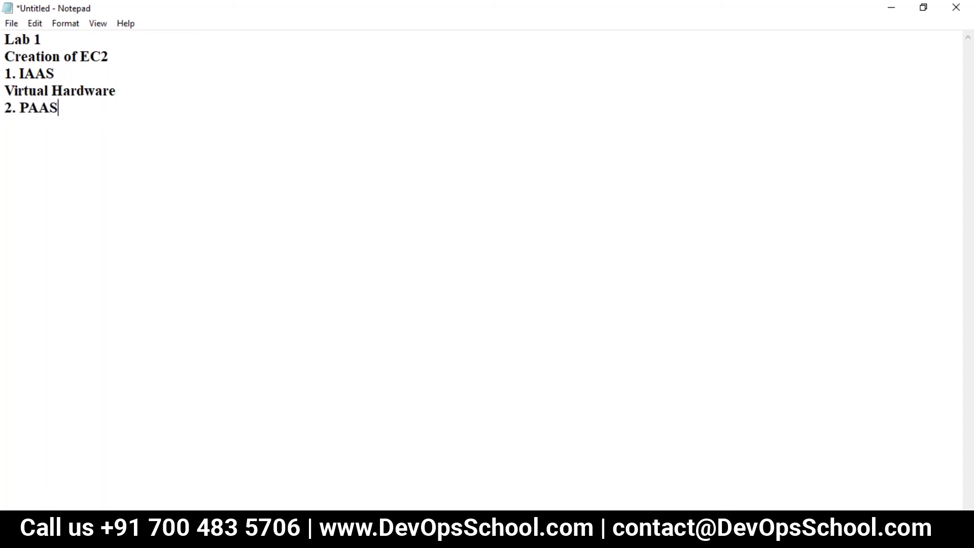
{"action": "key", "text": "Return"}
Write 'Operating System' under '2. PAAS' and begin a '3.' line.
{"action": "type", "text": "O"}
{"action": "type", "text": "ope"}
{"action": "key", "text": "BackSpace"}
{"action": "key", "text": "BackSpace"}
{"action": "key", "text": "BackSpace"}
{"action": "type", "text": "op"}
{"action": "key", "text": "BackSpace"}
{"action": "key", "text": "BackSpace"}
{"action": "type", "text": "perating "}
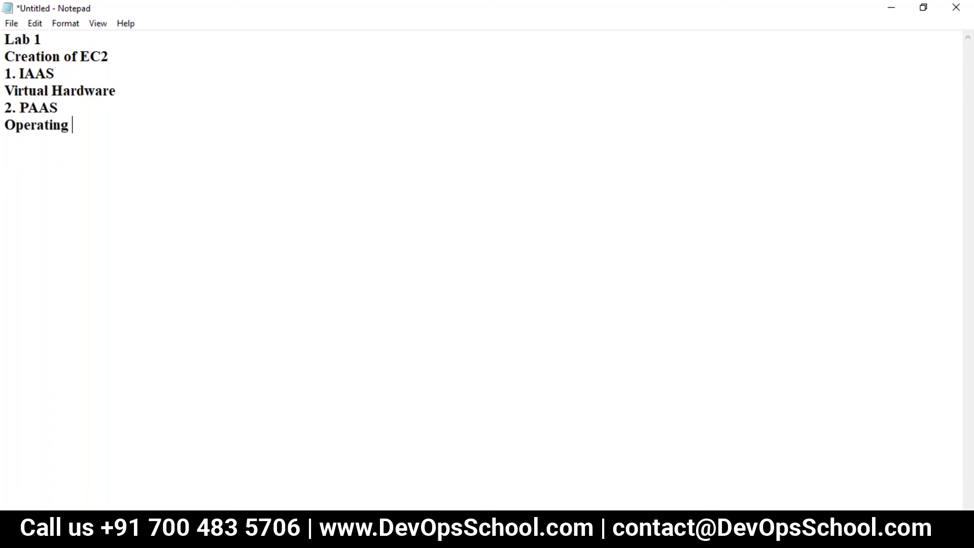
{"action": "type", "text": "System"}
{"action": "key", "text": "Return"}
{"action": "type", "text": "3."}
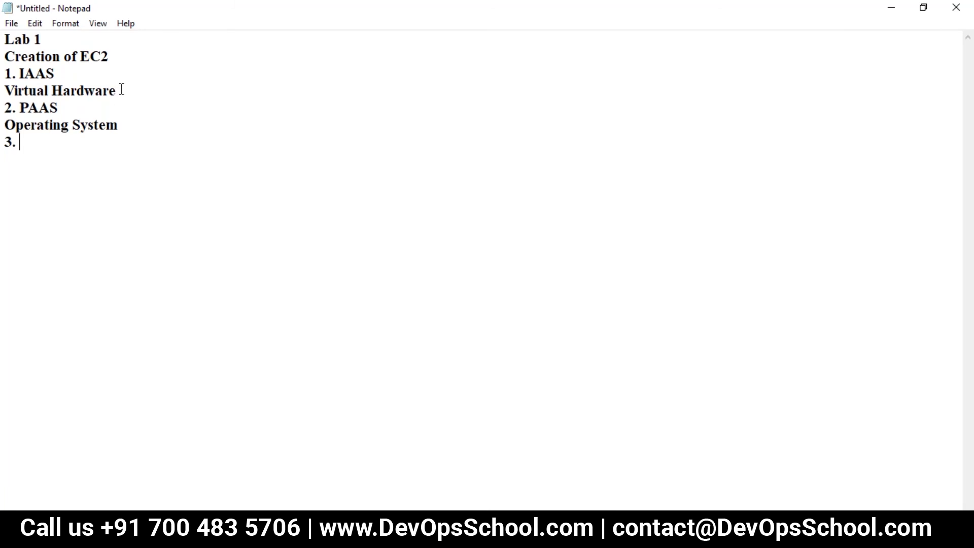
Complete the notes list with '3. RAM', '4.Network' and '5.Disc etc..'.
{"action": "type", "text": "RAM"}
{"action": "key", "text": "Return"}
{"action": "type", "text": "4."}
{"action": "type", "text": "Net"}
{"action": "key", "text": "BackSpace"}
{"action": "type", "text": "etwork"}
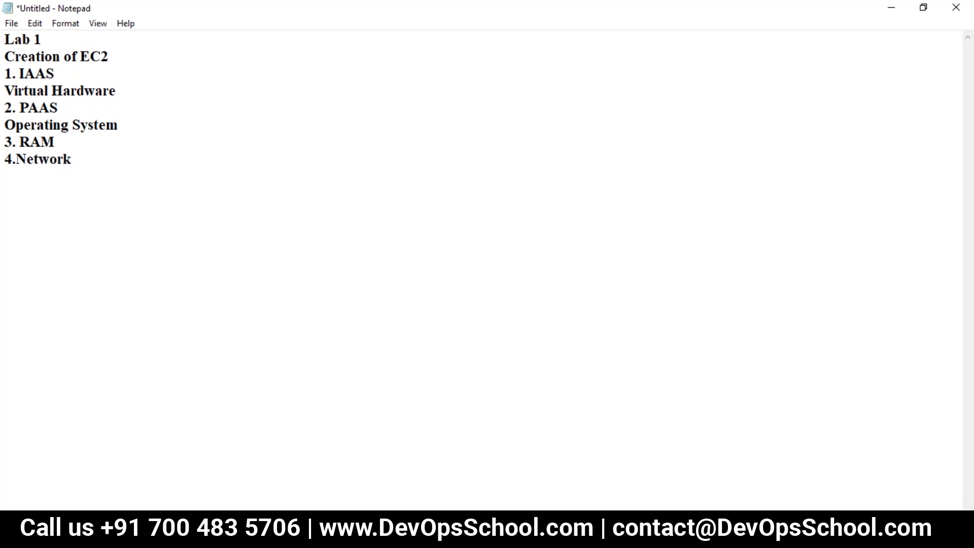
{"action": "key", "text": "Return"}
{"action": "type", "text": "5."}
{"action": "type", "text": "Disc"}
{"action": "type", "text": "etc.."}
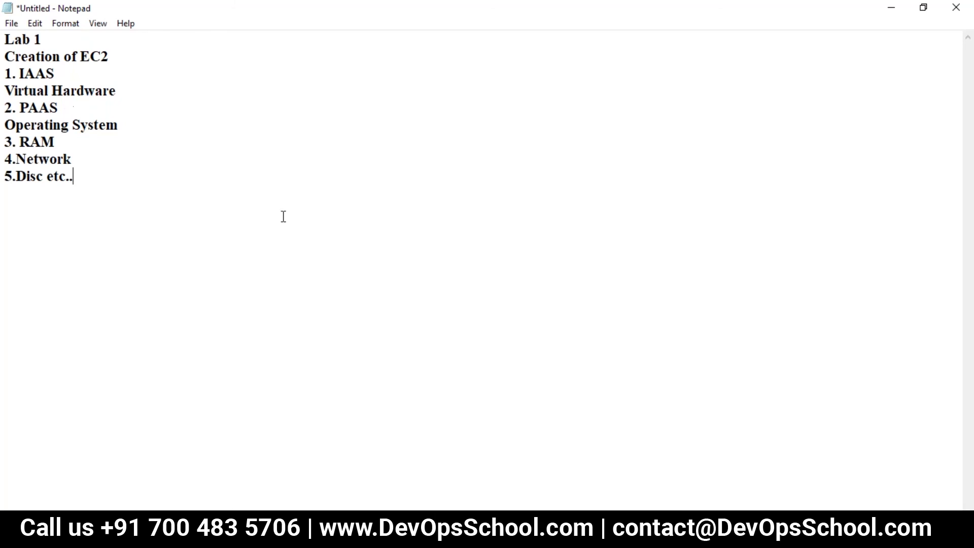
Switch back to the Chrome window holding the AWS launch-instance wizard.
{"action": "left_click", "coordinate": [497, 533]}
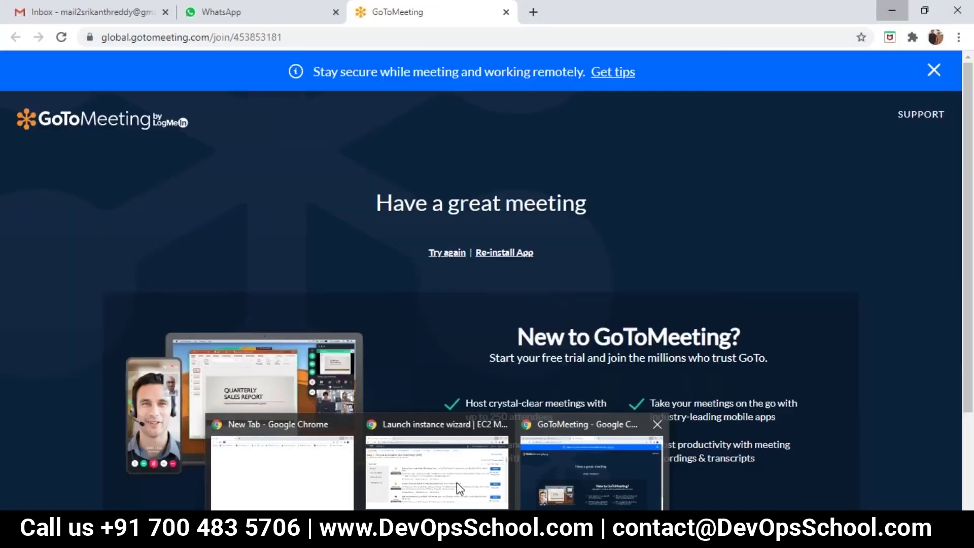
{"action": "left_click", "coordinate": [456, 482]}
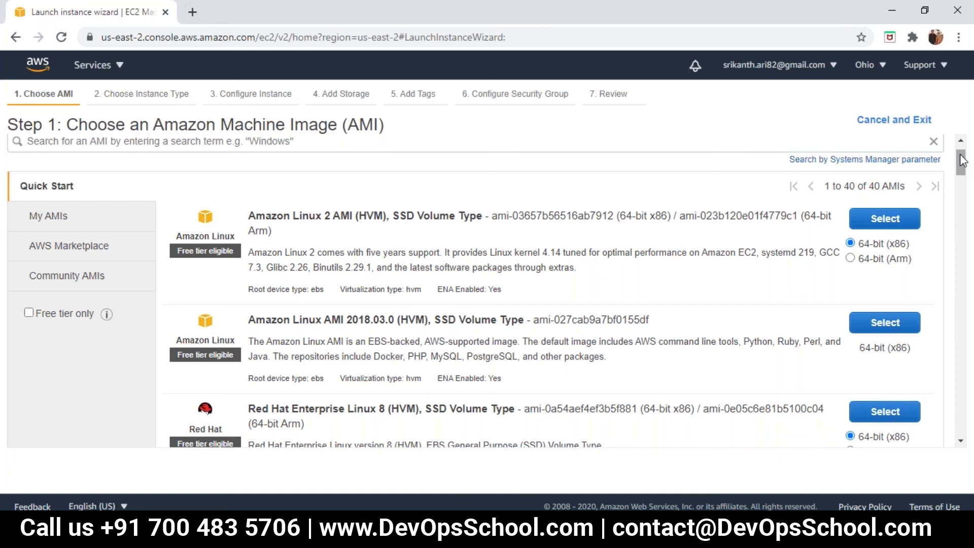
Scroll the Quick Start AMI list until Microsoft Windows Server 2019 Base is visible.
{"action": "left_click_drag", "start_coordinate": [962, 161], "coordinate": [959, 198]}
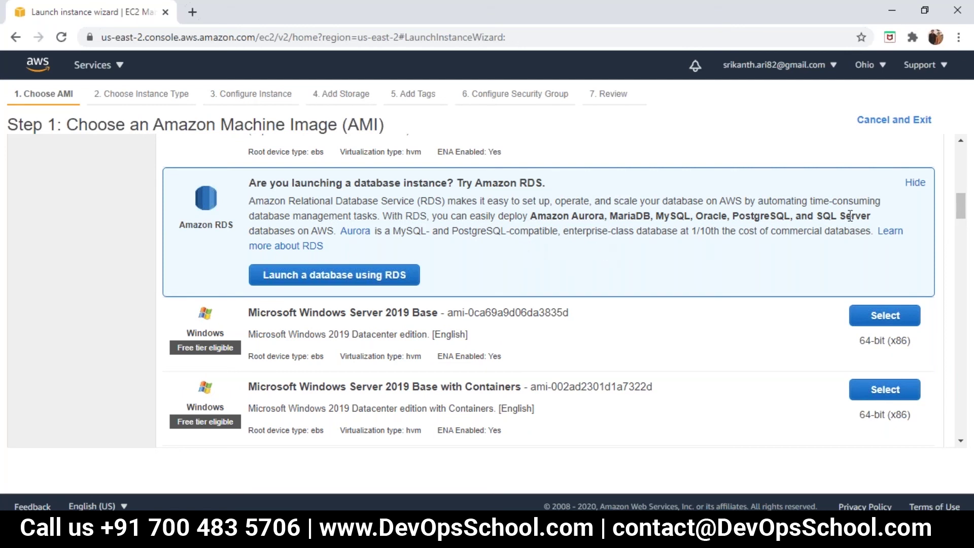
{"action": "left_click_drag", "start_coordinate": [963, 203], "coordinate": [964, 210]}
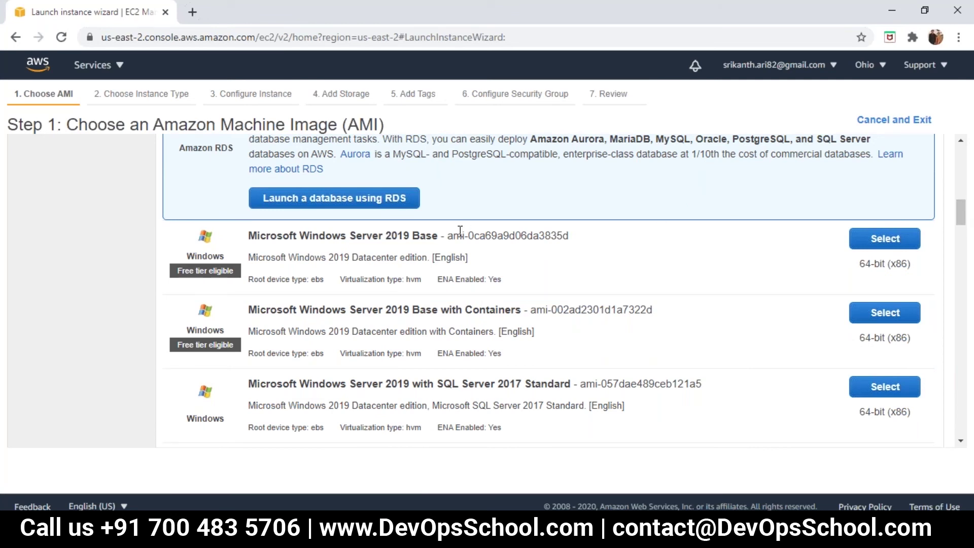
Select the Microsoft Windows Server 2019 Base AMI, keeping the free-tier t2.micro instance type.
{"action": "left_click", "coordinate": [875, 244]}
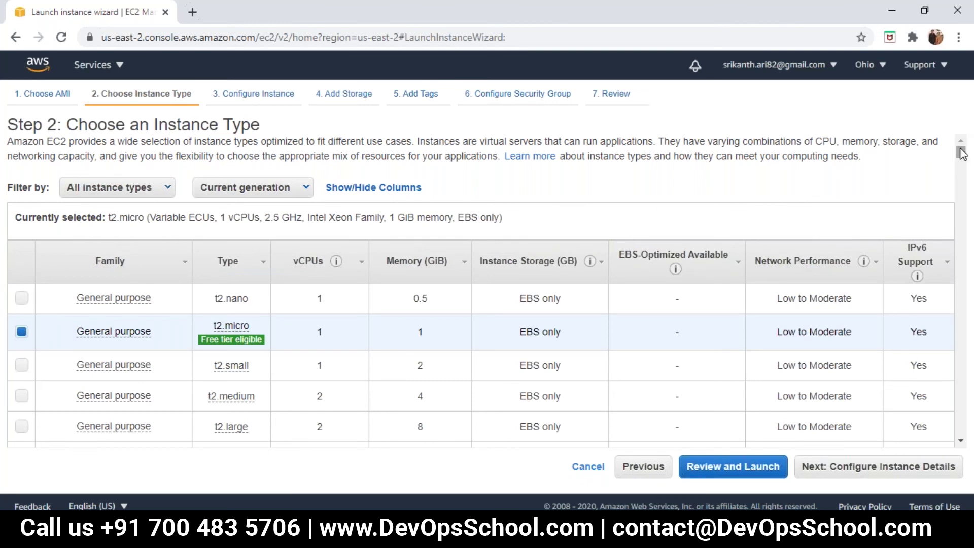
{"action": "left_click_drag", "start_coordinate": [961, 153], "coordinate": [963, 157]}
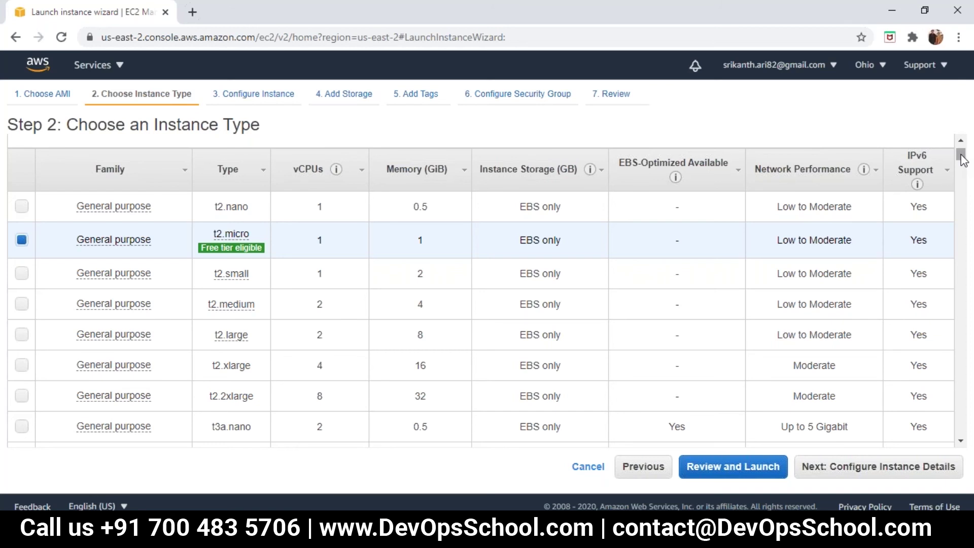
{"action": "scroll", "coordinate": [963, 160], "scroll_direction": "down", "scroll_amount": 5}
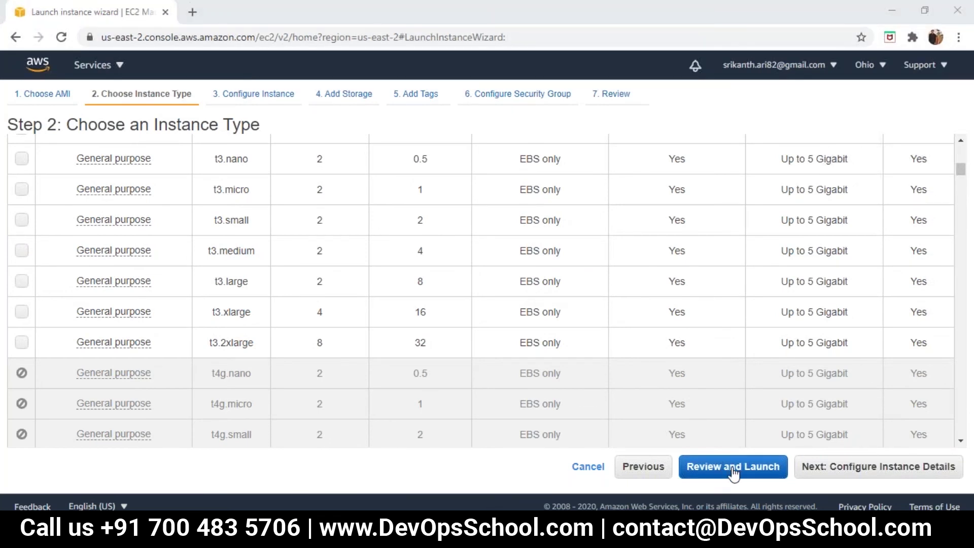
Jump to the Step 7 review page and start the launch, bringing up the key pair prompt.
{"action": "left_click", "coordinate": [733, 472]}
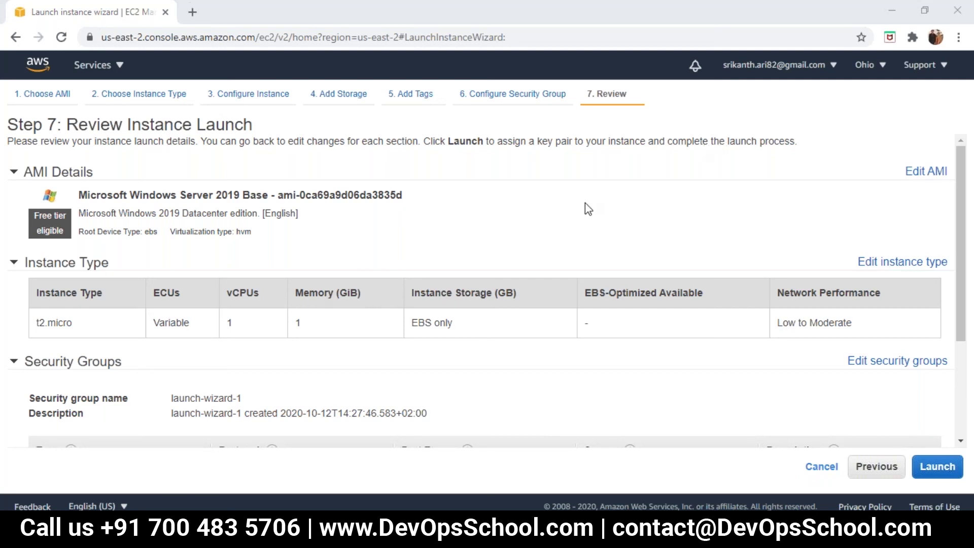
{"action": "left_click", "coordinate": [936, 467]}
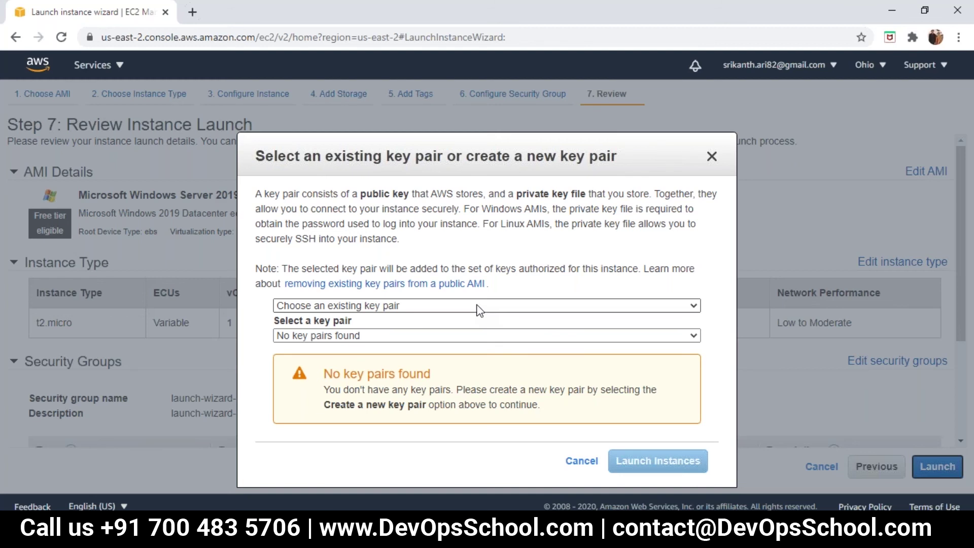
Choose 'Proceed without a key pair', acknowledge the warning, and launch the instance.
{"action": "left_click", "coordinate": [478, 305]}
{"action": "left_click", "coordinate": [494, 304]}
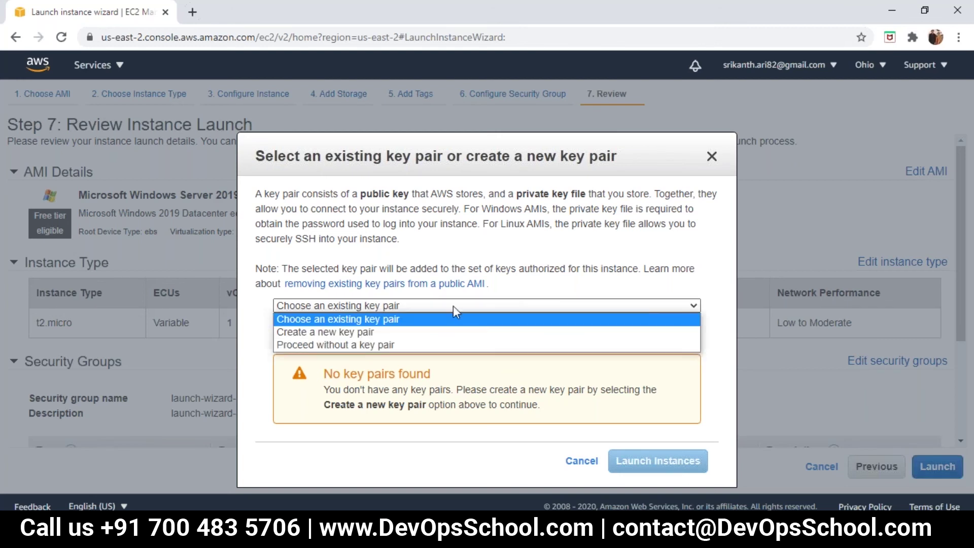
{"action": "left_click", "coordinate": [358, 345]}
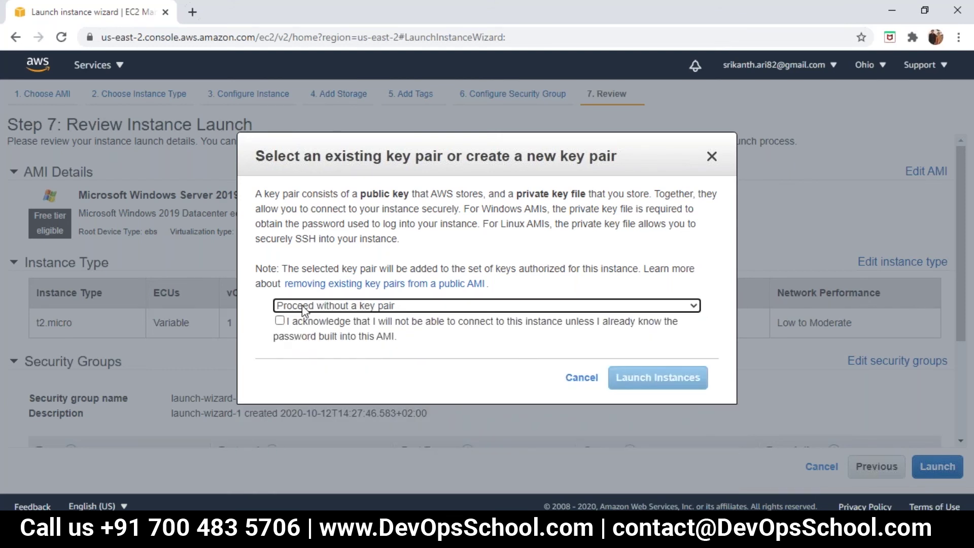
{"action": "left_click", "coordinate": [280, 322]}
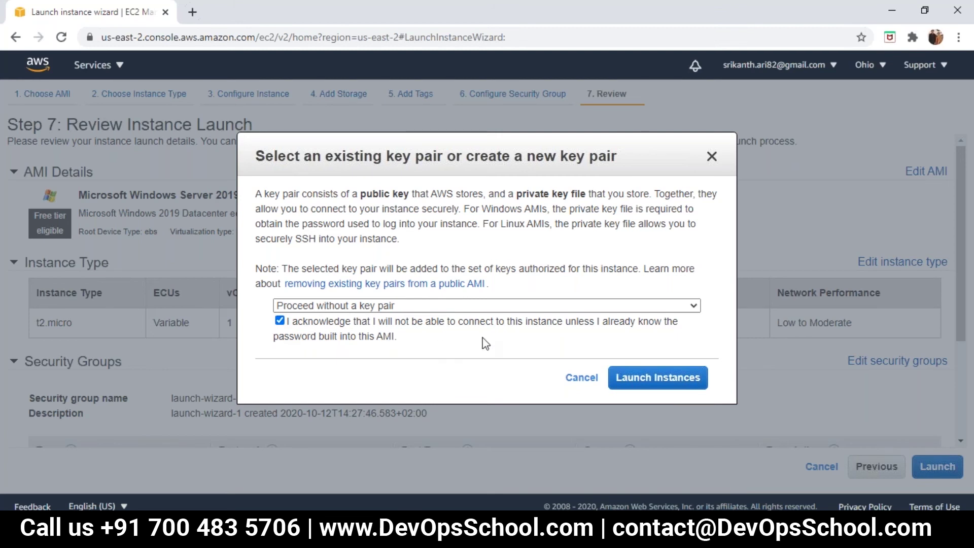
{"action": "left_click", "coordinate": [627, 376]}
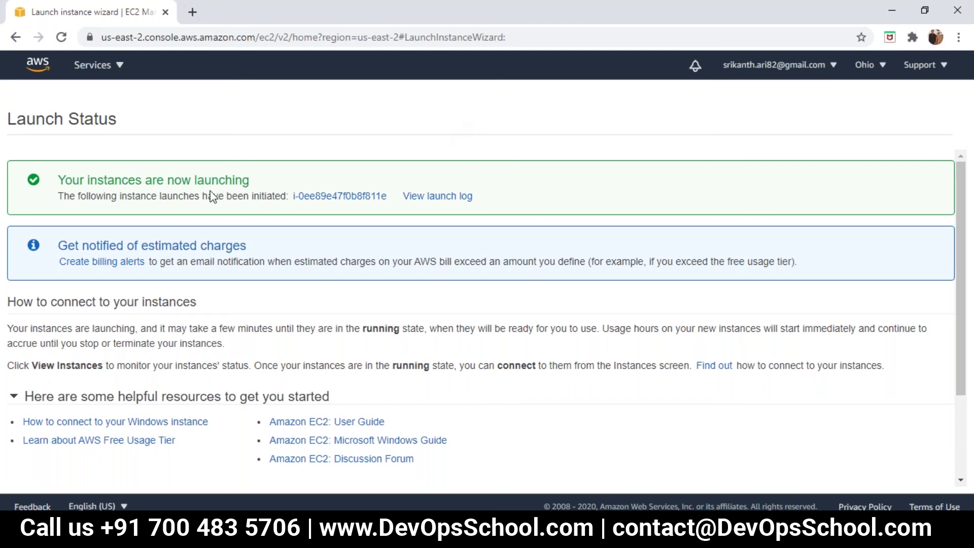
Open the new instance from Launch Status and sort the Instances list by Name.
{"action": "left_click", "coordinate": [324, 198]}
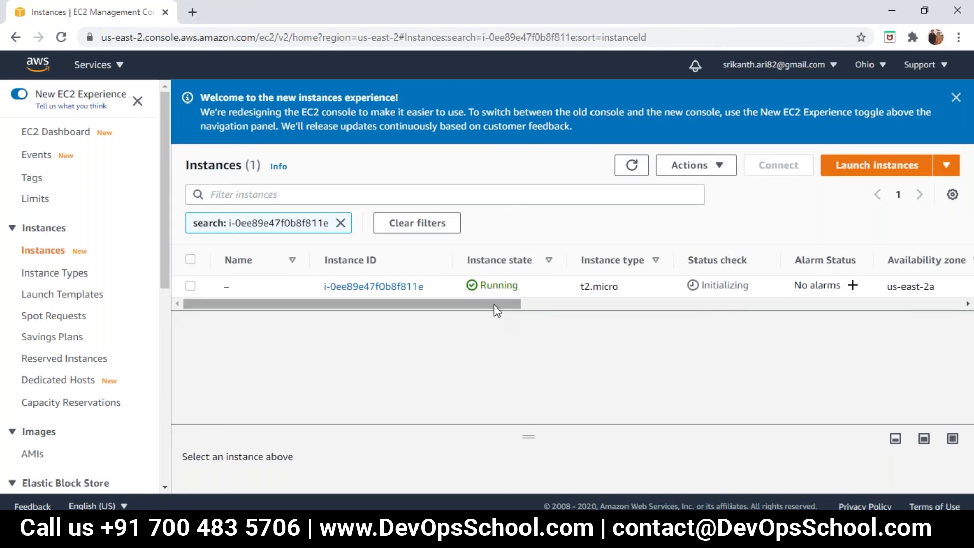
{"action": "left_click_drag", "start_coordinate": [495, 304], "coordinate": [265, 337]}
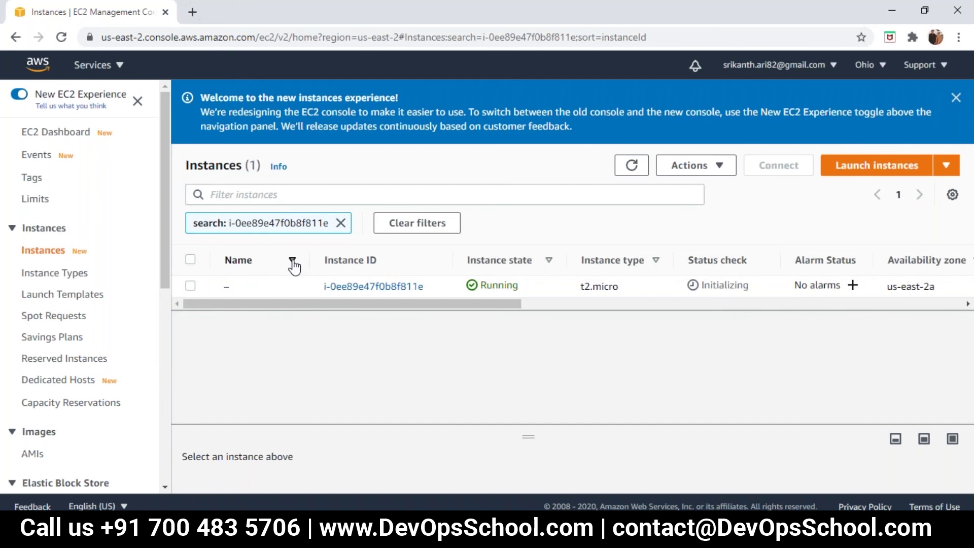
{"action": "left_click", "coordinate": [282, 272]}
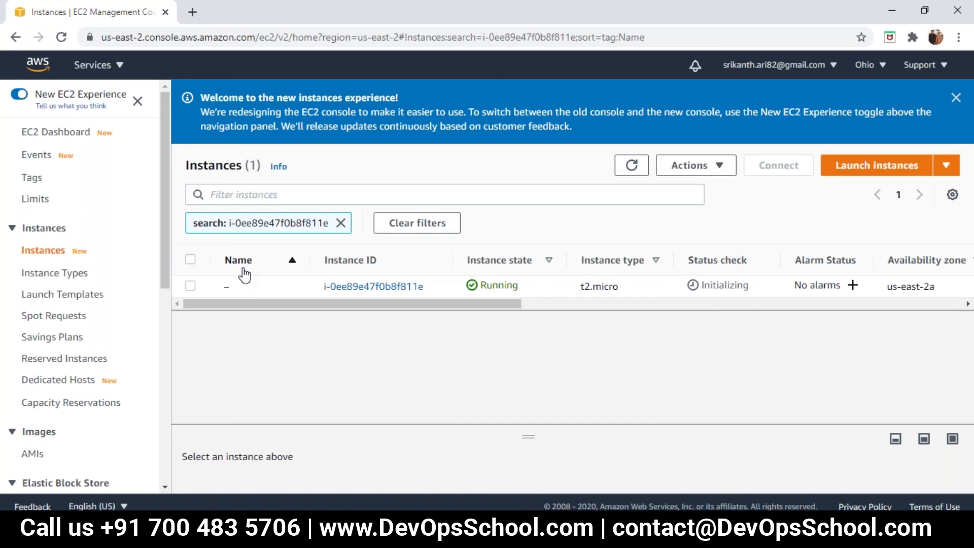
{"action": "mouse_move", "coordinate": [239, 290]}
Name the running t2.micro instance 'EC2 test01' and save it.
{"action": "left_click", "coordinate": [238, 288]}
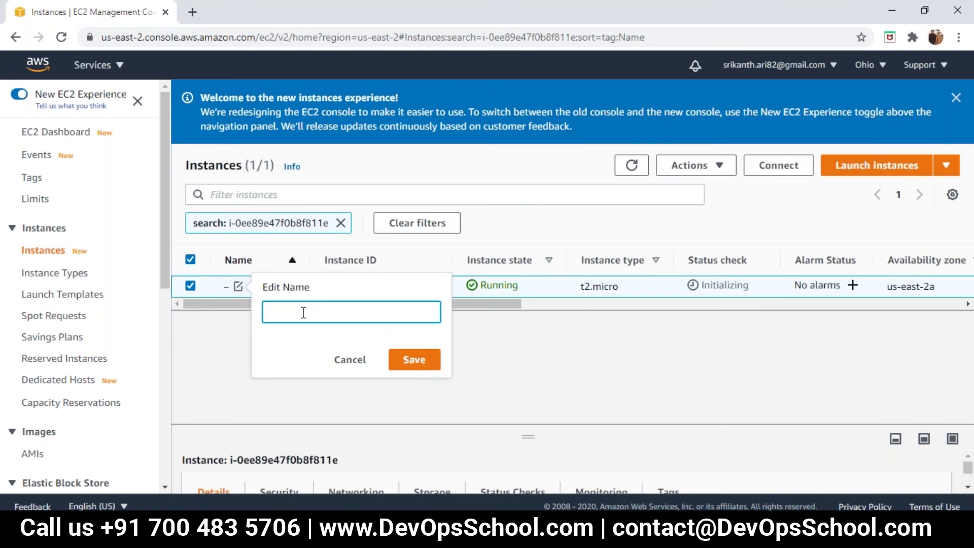
{"action": "type", "text": "EC2 test01"}
{"action": "left_click", "coordinate": [414, 359]}
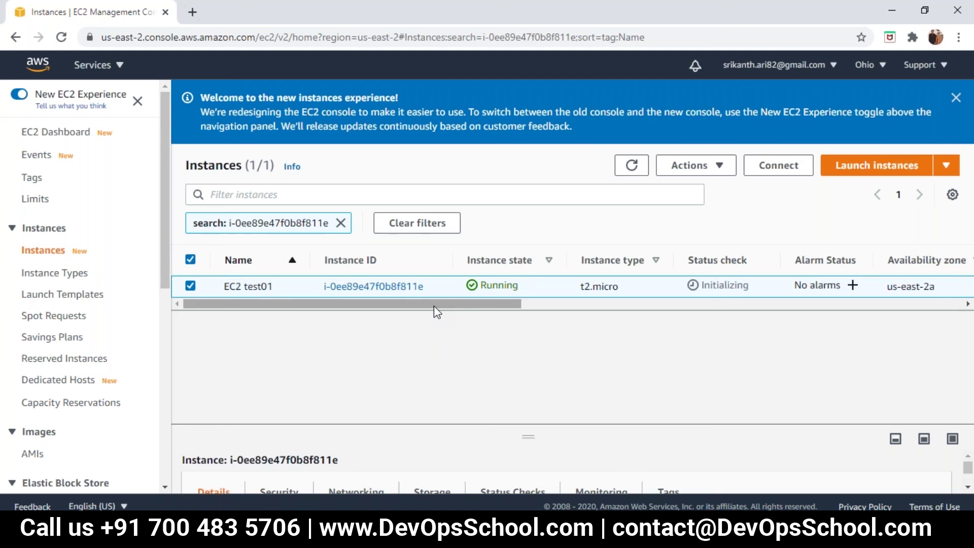
{"action": "left_click_drag", "start_coordinate": [433, 305], "coordinate": [531, 309]}
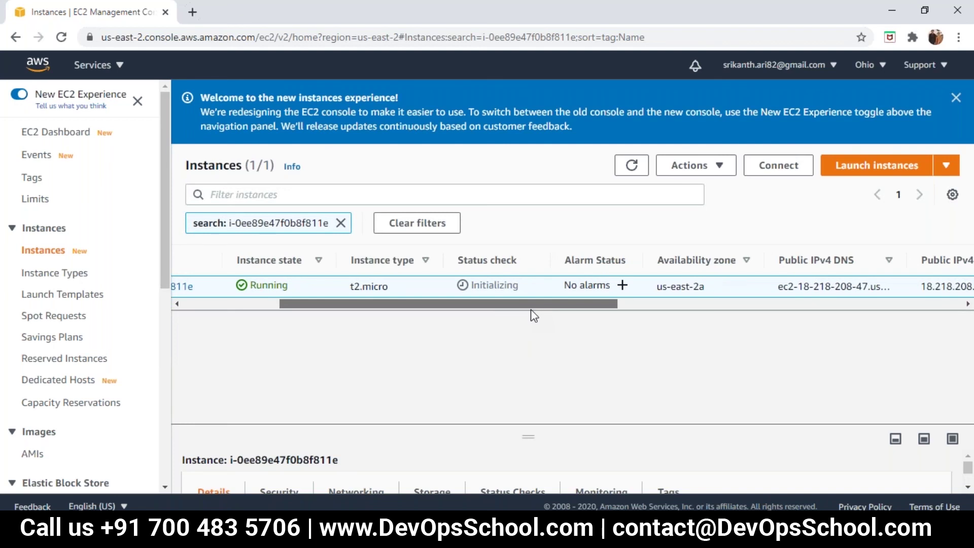
{"action": "left_click_drag", "start_coordinate": [531, 310], "coordinate": [678, 321]}
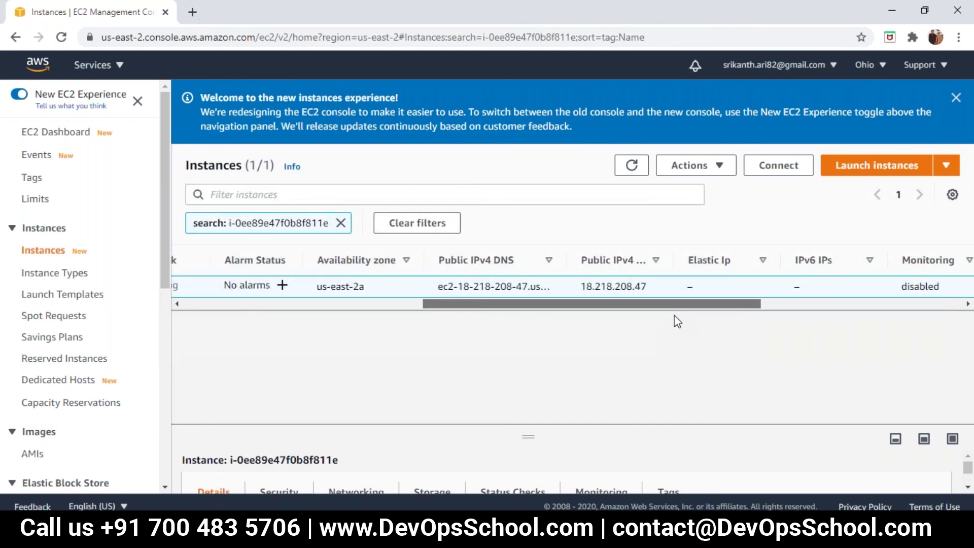
{"action": "left_click_drag", "start_coordinate": [674, 316], "coordinate": [793, 331]}
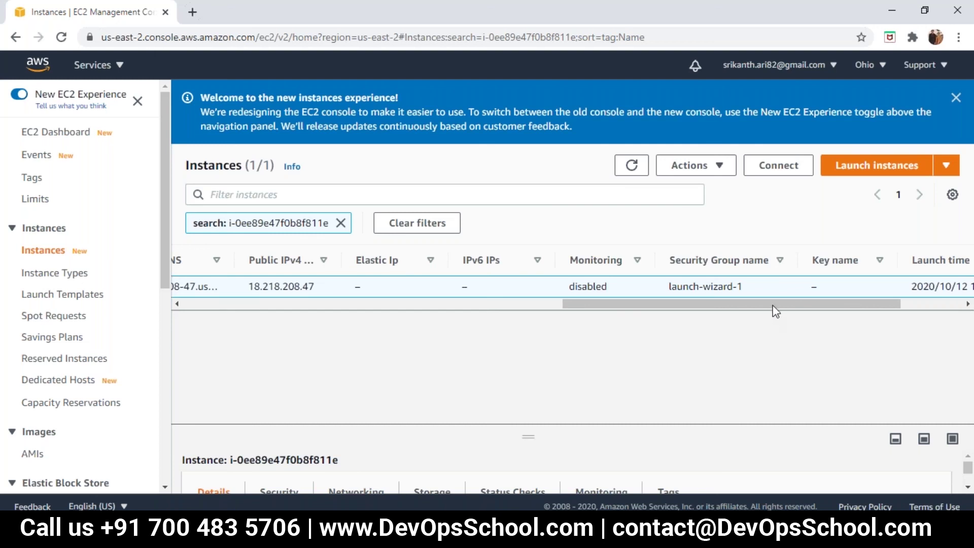
{"action": "left_click_drag", "start_coordinate": [771, 305], "coordinate": [842, 322]}
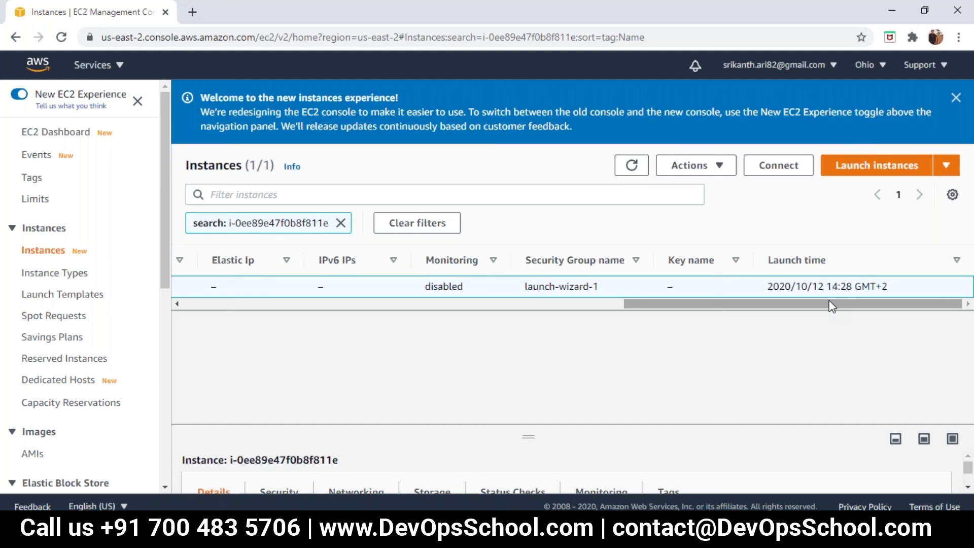
{"action": "left_click_drag", "start_coordinate": [829, 301], "coordinate": [354, 304]}
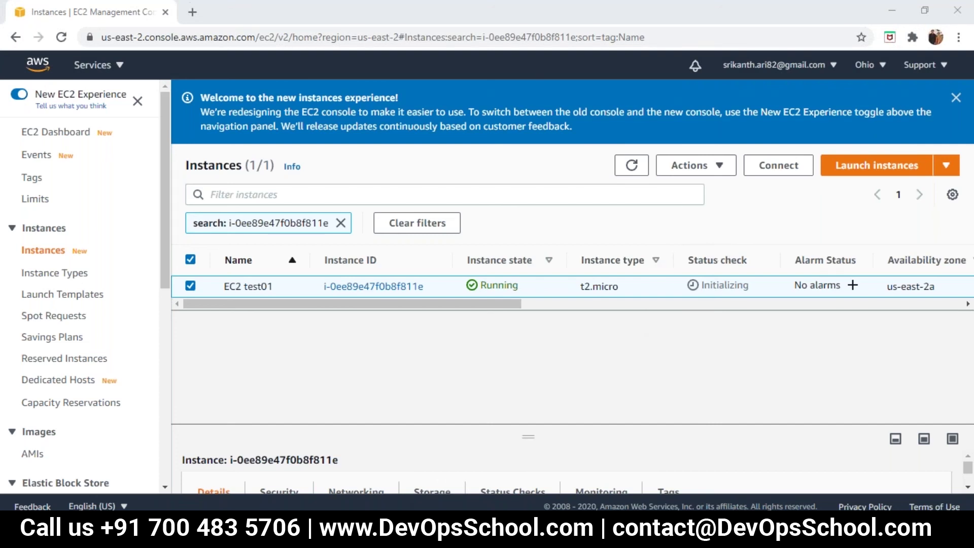
Refresh the instances table so EC2 test01 shows 2/2 status checks passed.
{"action": "left_click", "coordinate": [719, 168]}
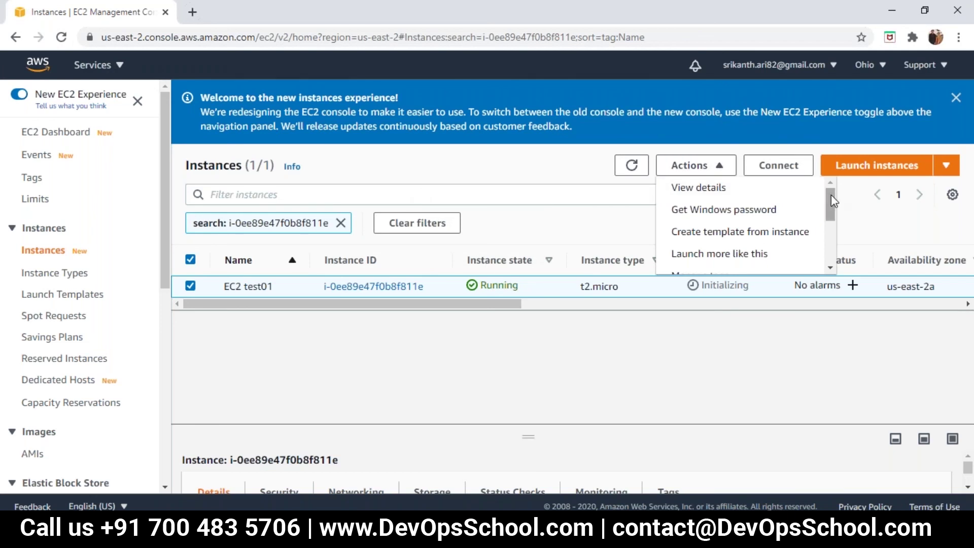
{"action": "left_click", "coordinate": [636, 170]}
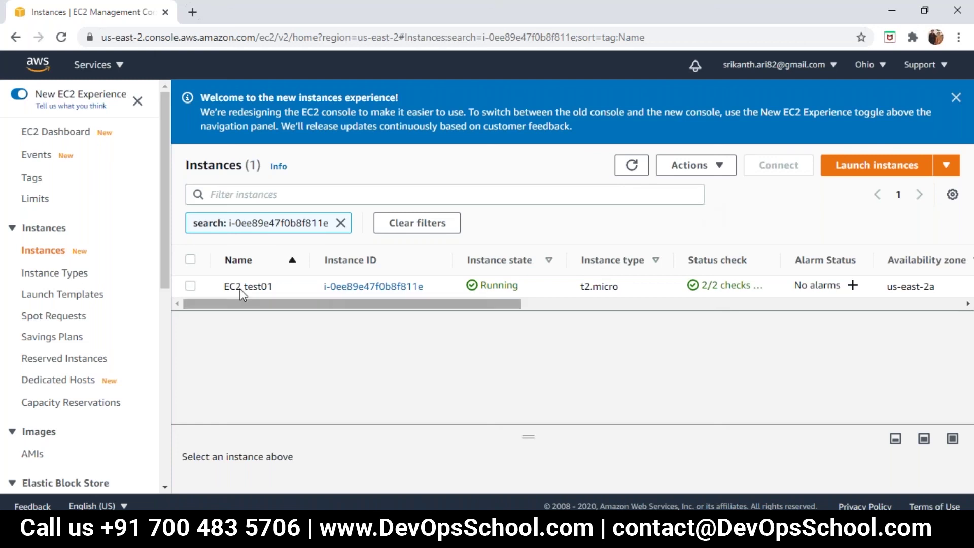
Select EC2 test01 and choose Stop instance from the Instance state actions.
{"action": "left_click", "coordinate": [710, 173]}
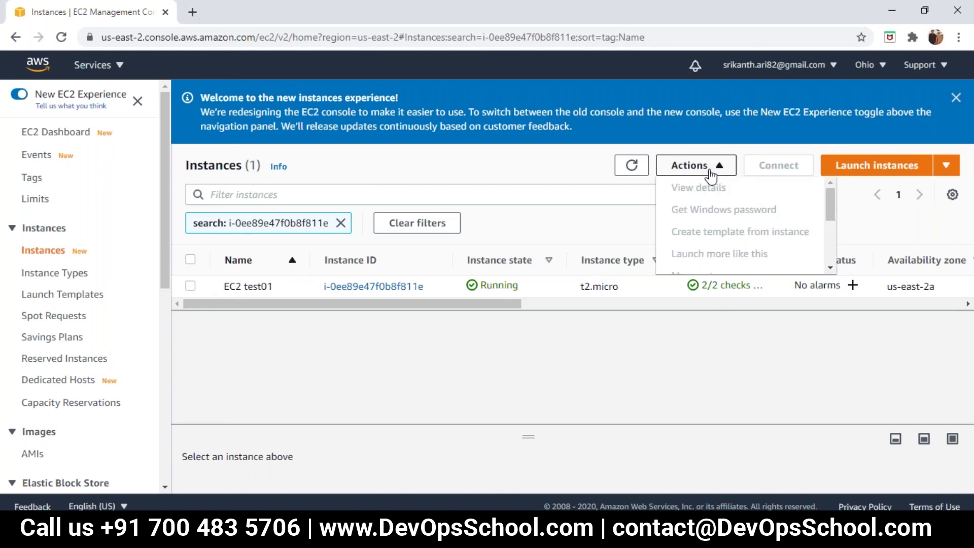
{"action": "left_click", "coordinate": [621, 232]}
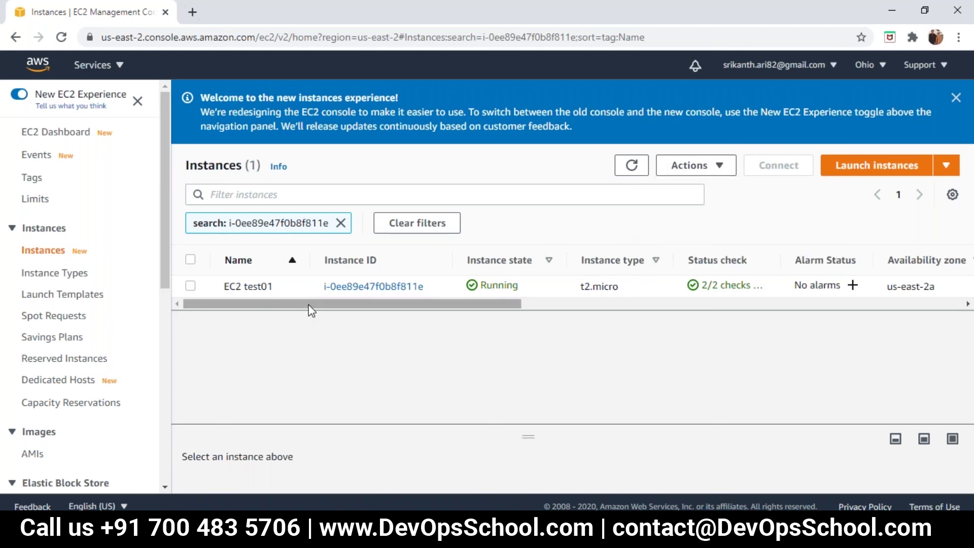
{"action": "left_click", "coordinate": [227, 290]}
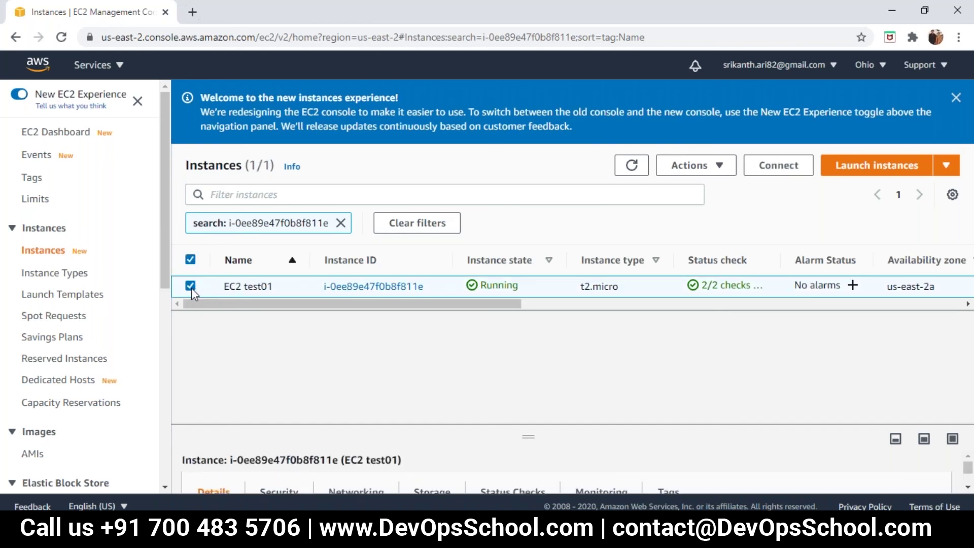
{"action": "left_click", "coordinate": [717, 169]}
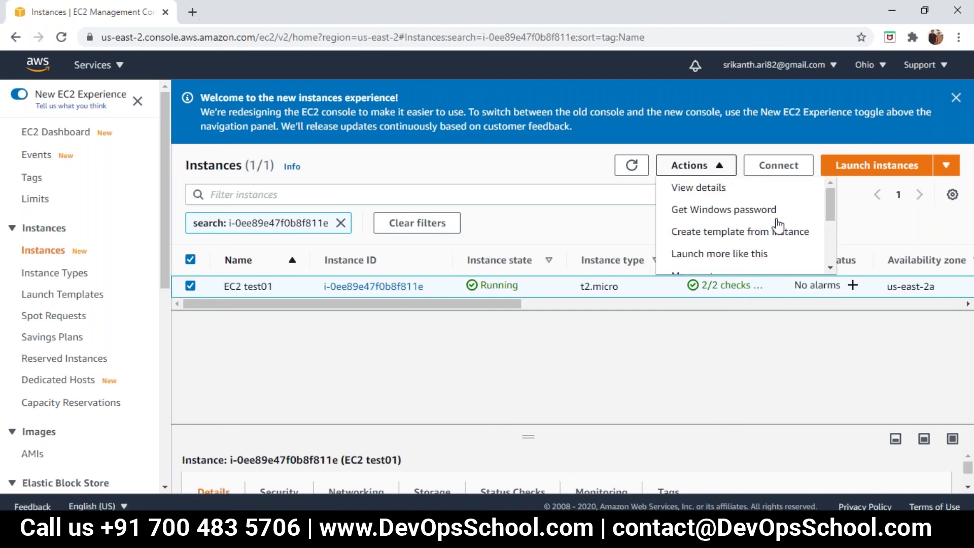
{"action": "mouse_move", "coordinate": [832, 216]}
{"action": "left_mouse_down"}
{"action": "mouse_move", "coordinate": [832, 240]}
{"action": "mouse_move", "coordinate": [832, 218]}
{"action": "mouse_move", "coordinate": [829, 232]}
{"action": "left_mouse_up"}
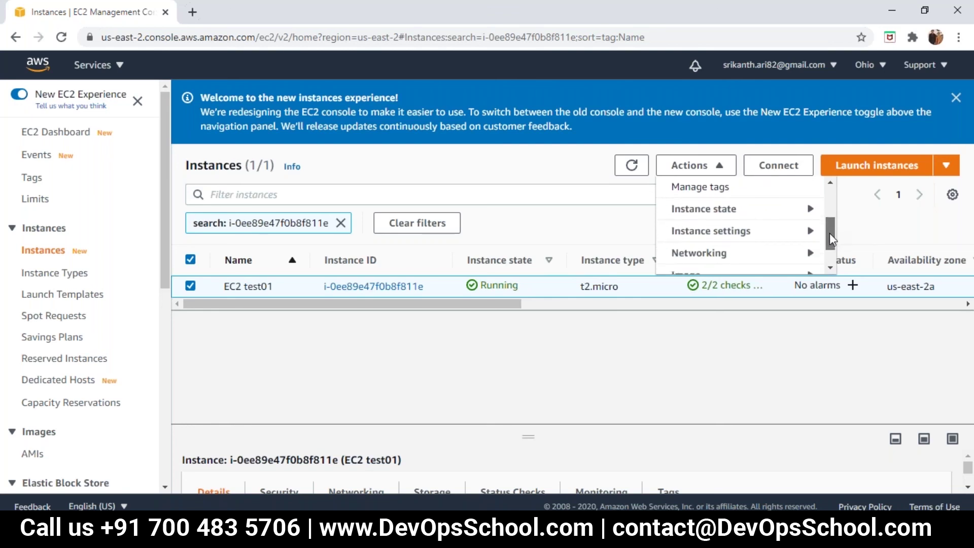
{"action": "left_click", "coordinate": [800, 219]}
{"action": "mouse_move", "coordinate": [649, 218]}
{"action": "left_mouse_down"}
{"action": "mouse_move", "coordinate": [656, 256]}
{"action": "mouse_move", "coordinate": [651, 224]}
{"action": "left_mouse_up"}
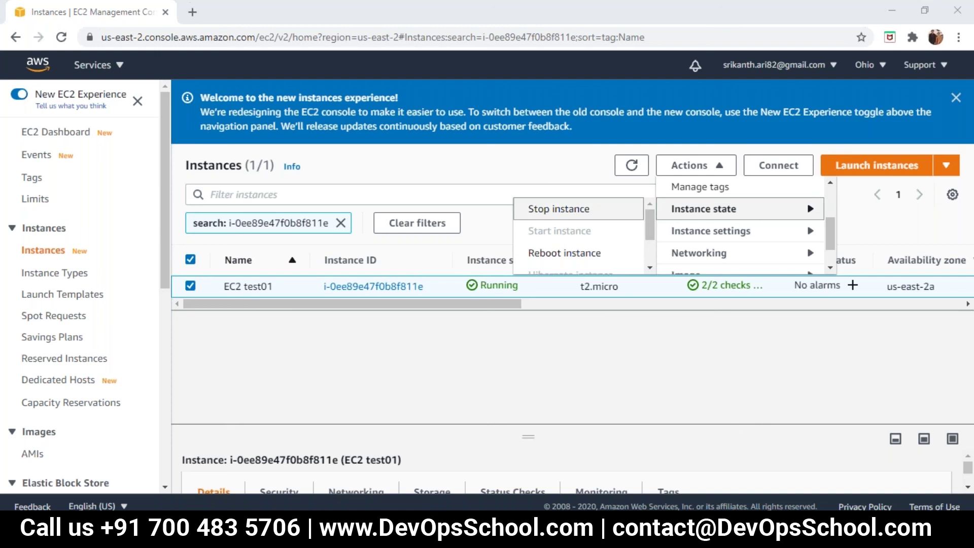
{"action": "left_click", "coordinate": [561, 213]}
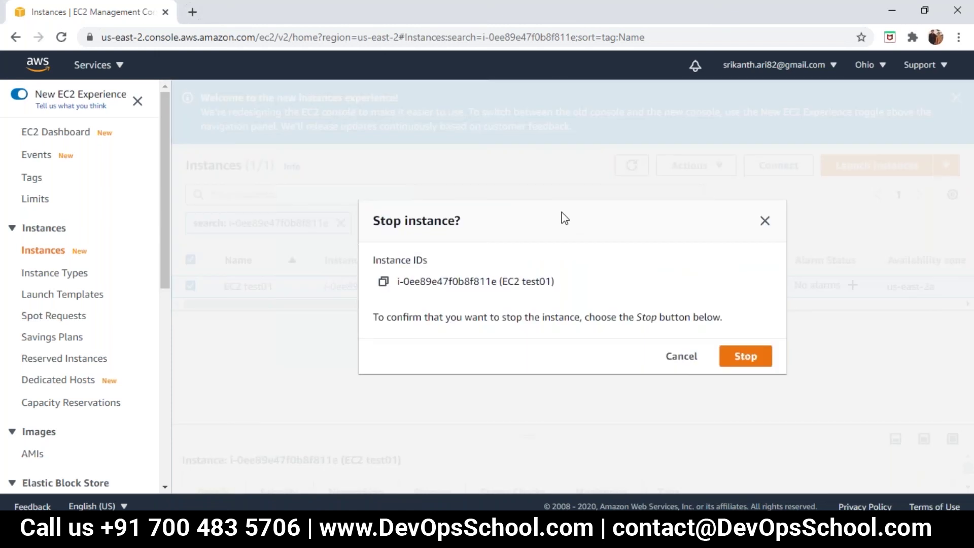
Confirm stopping EC2 test01 and dismiss the welcome and stop-success banners.
{"action": "left_click", "coordinate": [743, 357]}
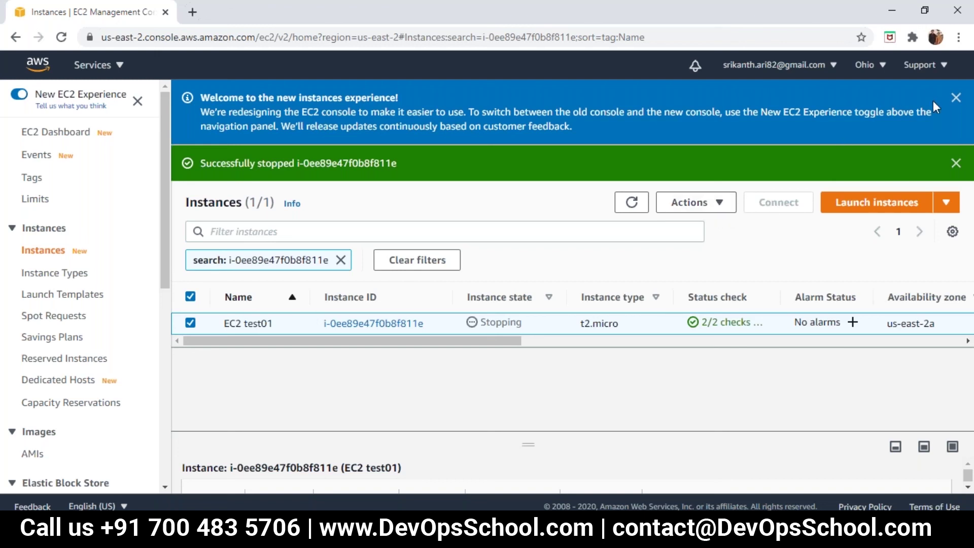
{"action": "left_click", "coordinate": [956, 98]}
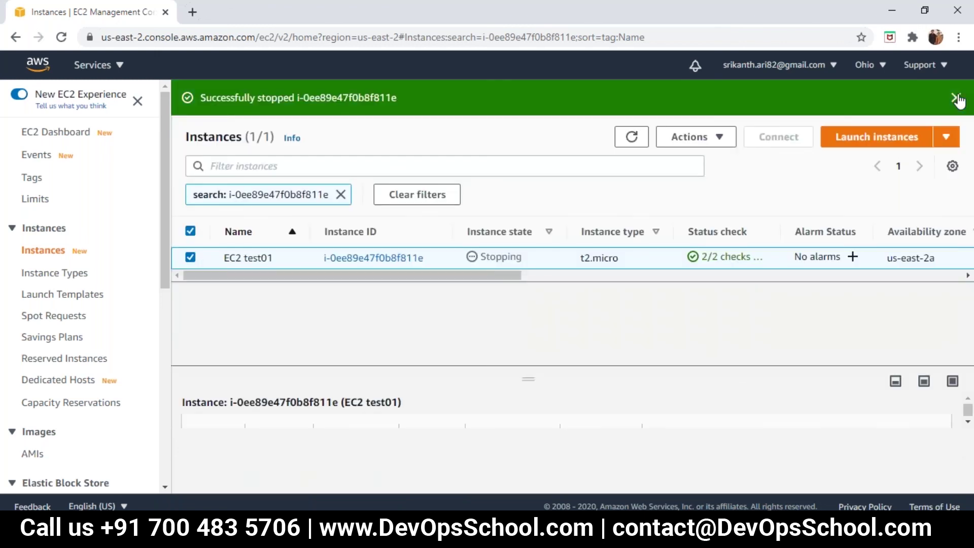
{"action": "left_click", "coordinate": [956, 99]}
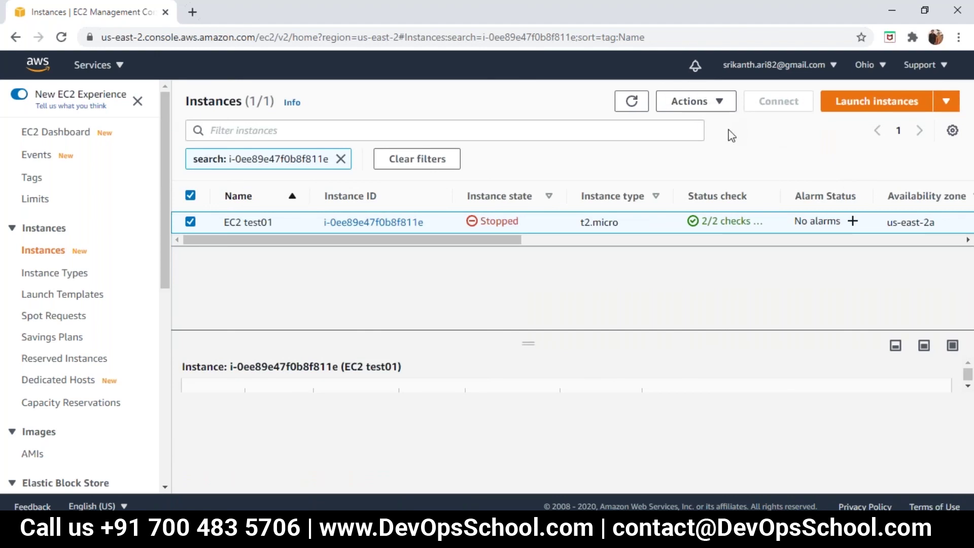
Terminate the stopped EC2 test01 instance through Instance state > Terminate instance.
{"action": "left_click", "coordinate": [697, 102]}
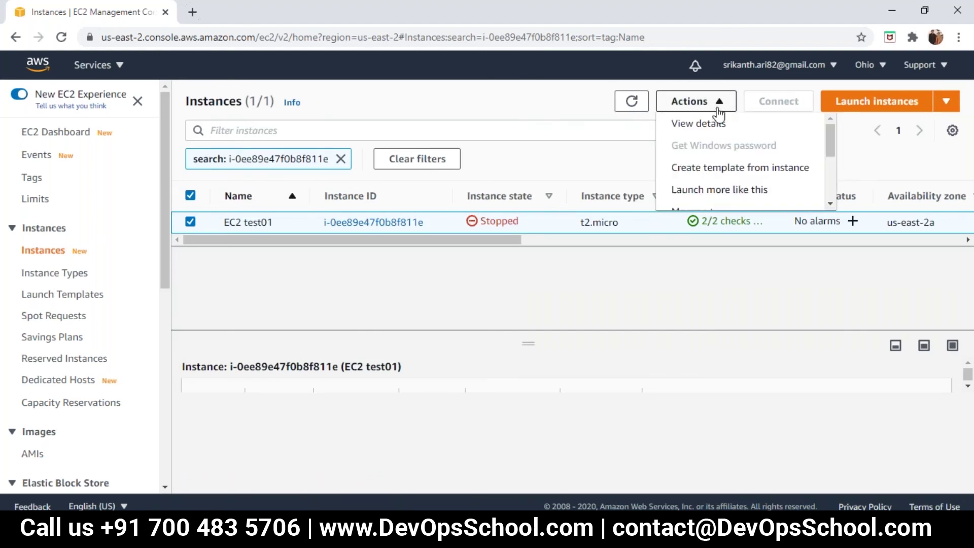
{"action": "left_click_drag", "start_coordinate": [831, 139], "coordinate": [832, 163]}
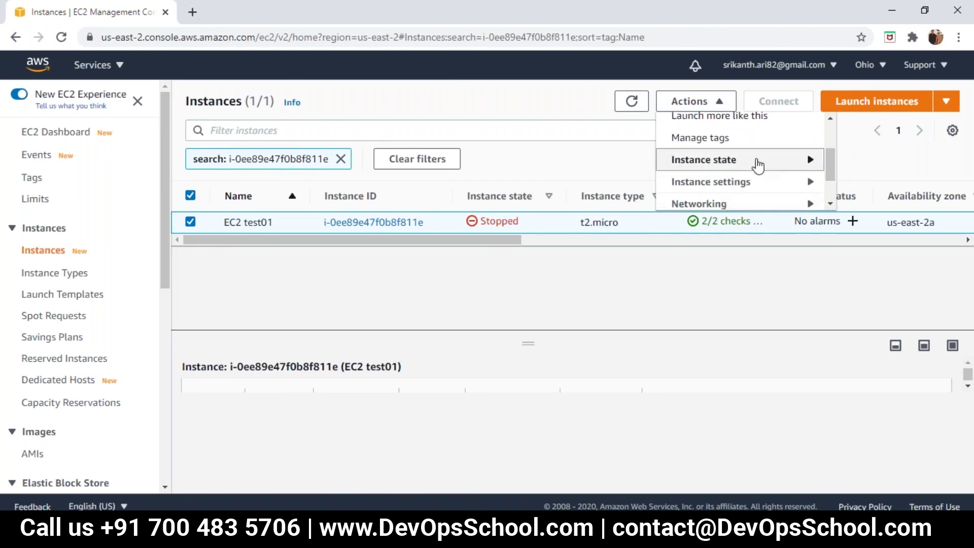
{"action": "mouse_move", "coordinate": [758, 166]}
{"action": "left_click_drag", "start_coordinate": [650, 167], "coordinate": [654, 193]}
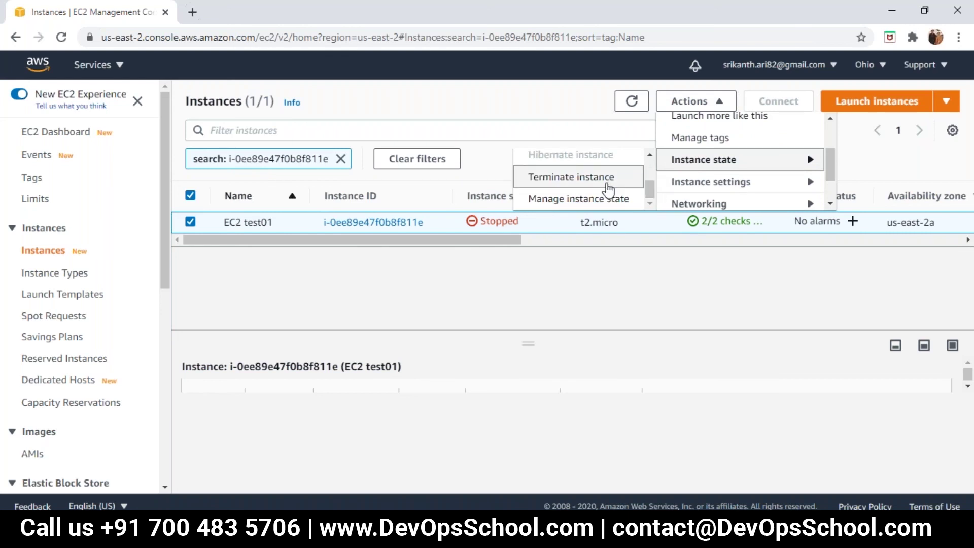
{"action": "left_click", "coordinate": [608, 190]}
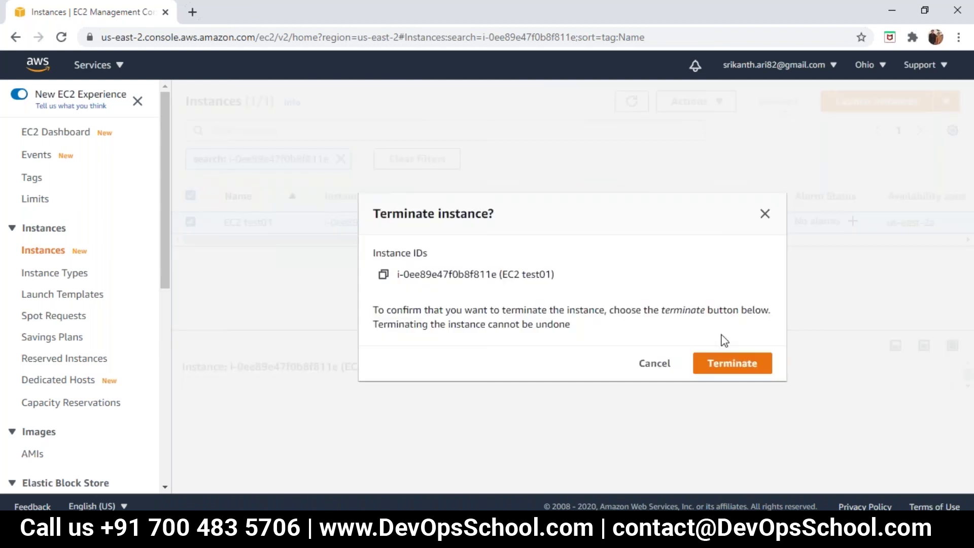
{"action": "left_click", "coordinate": [726, 364]}
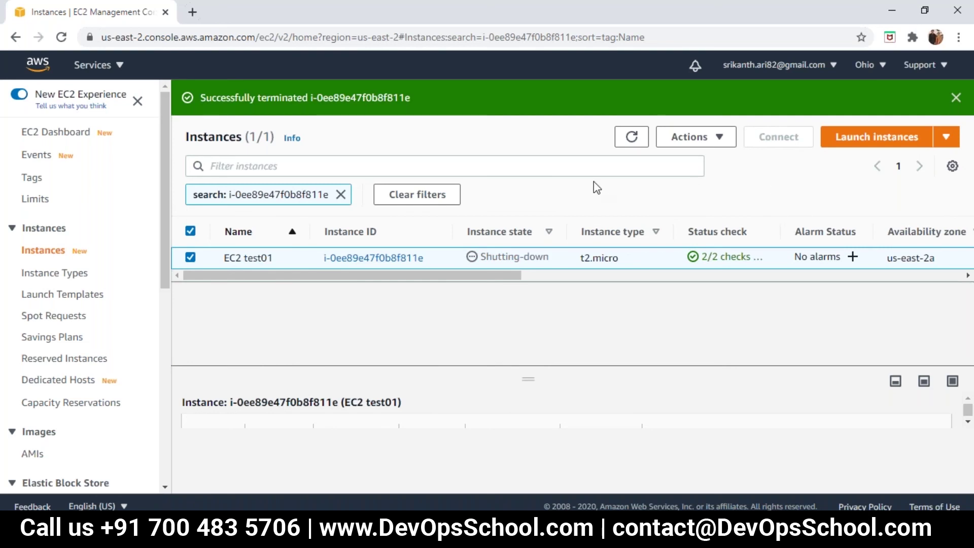
Refresh the list to confirm EC2 test01 is Terminated, then start the Launch instances wizard.
{"action": "left_click", "coordinate": [956, 98]}
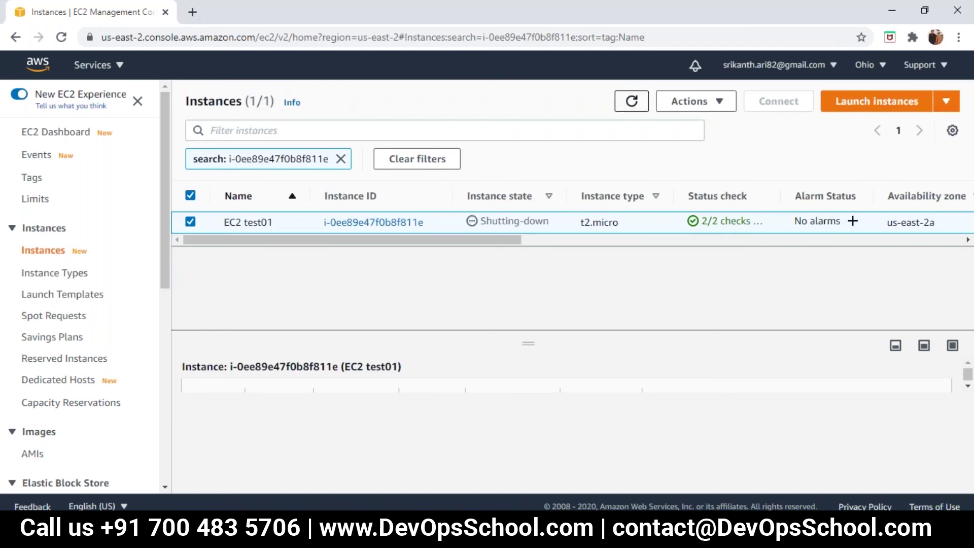
{"action": "left_click", "coordinate": [630, 104]}
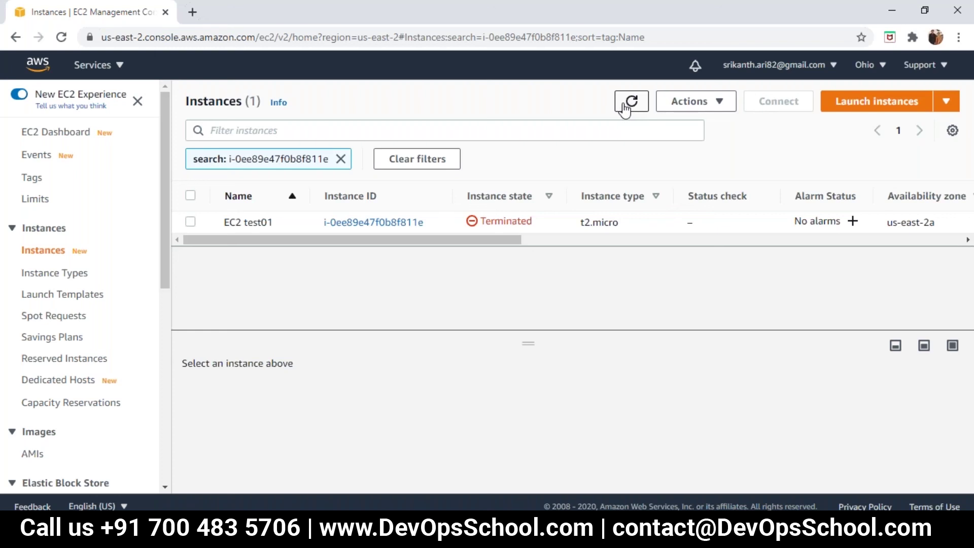
{"action": "left_click", "coordinate": [895, 104]}
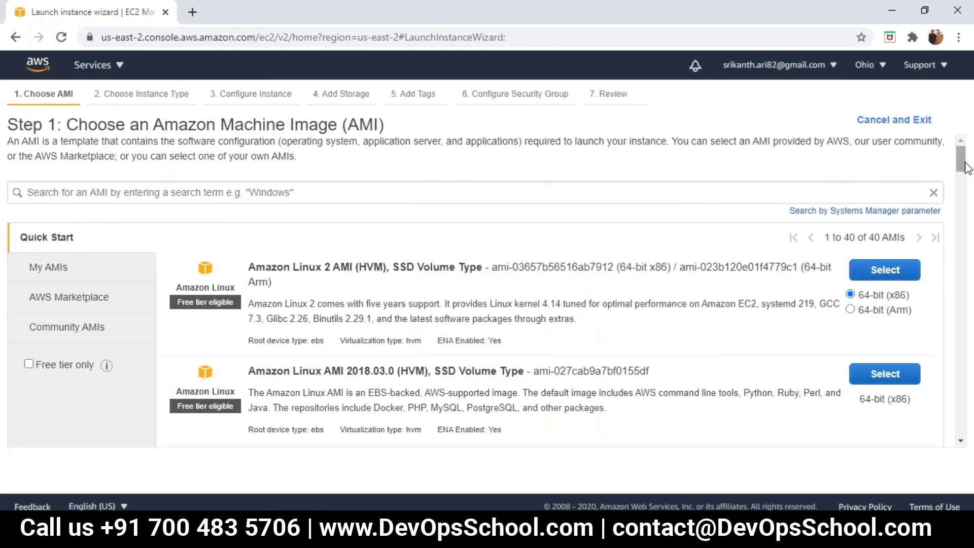
Scroll through the Quick Start AMIs, then exit the wizard to the console home page.
{"action": "left_click_drag", "start_coordinate": [966, 169], "coordinate": [971, 215]}
{"action": "scroll", "coordinate": [953, 224], "scroll_direction": "down", "scroll_amount": 2}
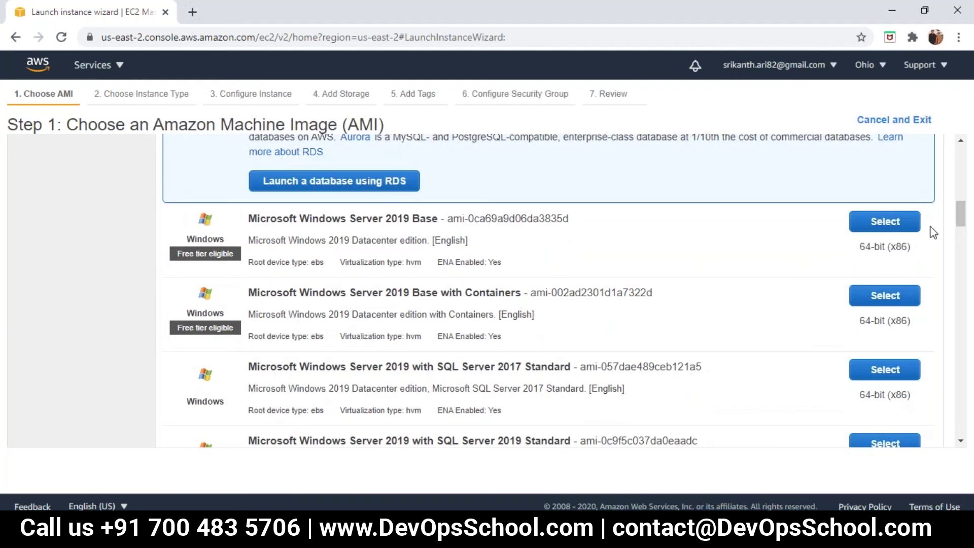
{"action": "left_click", "coordinate": [37, 68]}
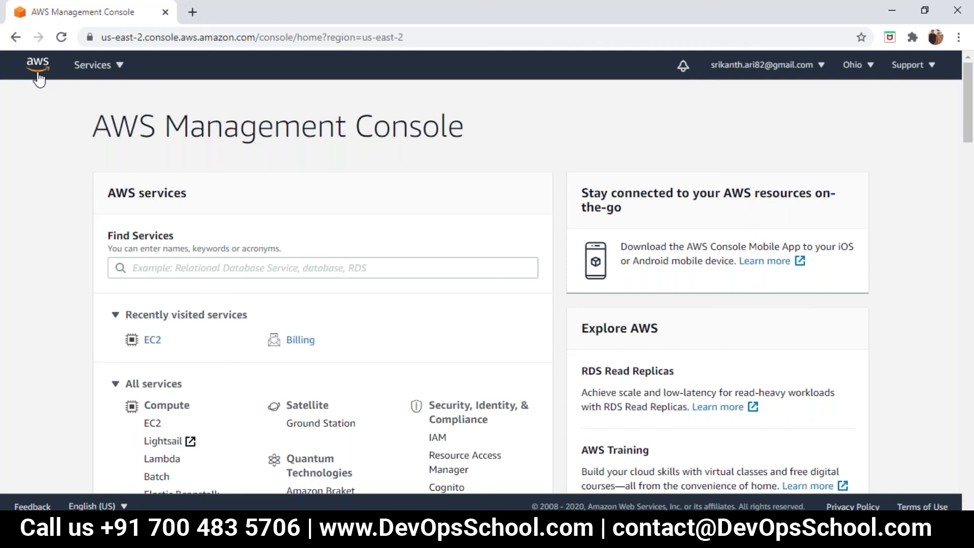
Go to the EC2 Dashboard and open its Security groups list.
{"action": "left_click", "coordinate": [156, 341]}
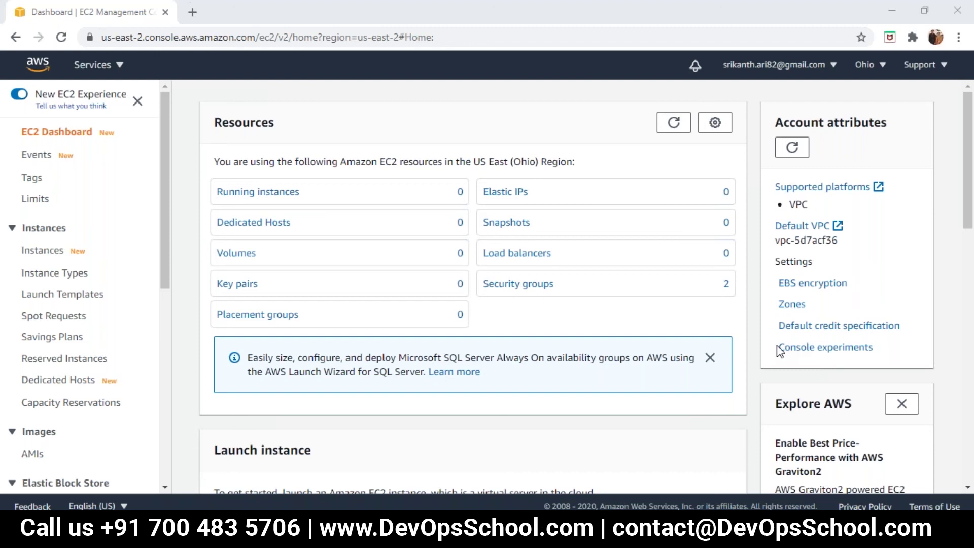
{"action": "left_click", "coordinate": [542, 289]}
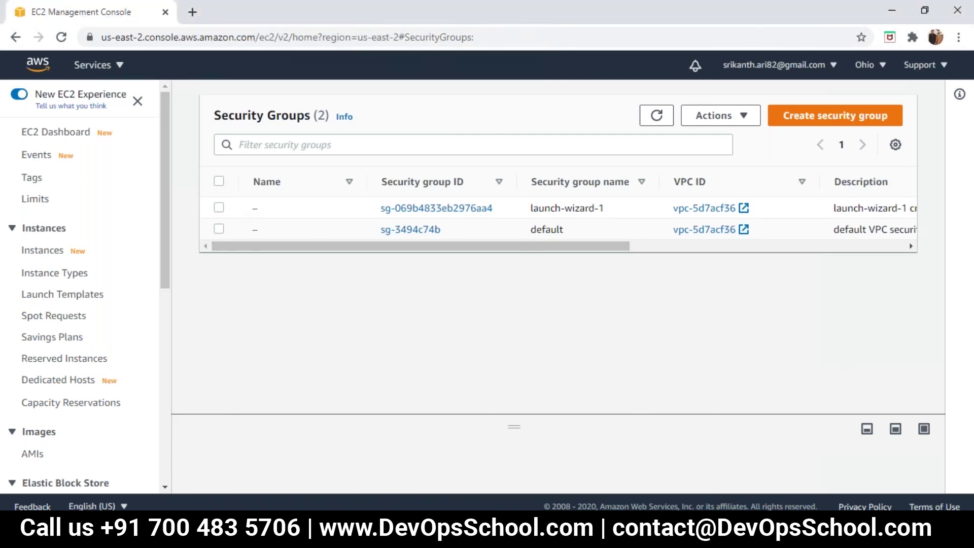
Select the launch-wizard-1 group and choose Delete security group from Actions.
{"action": "left_click", "coordinate": [218, 207]}
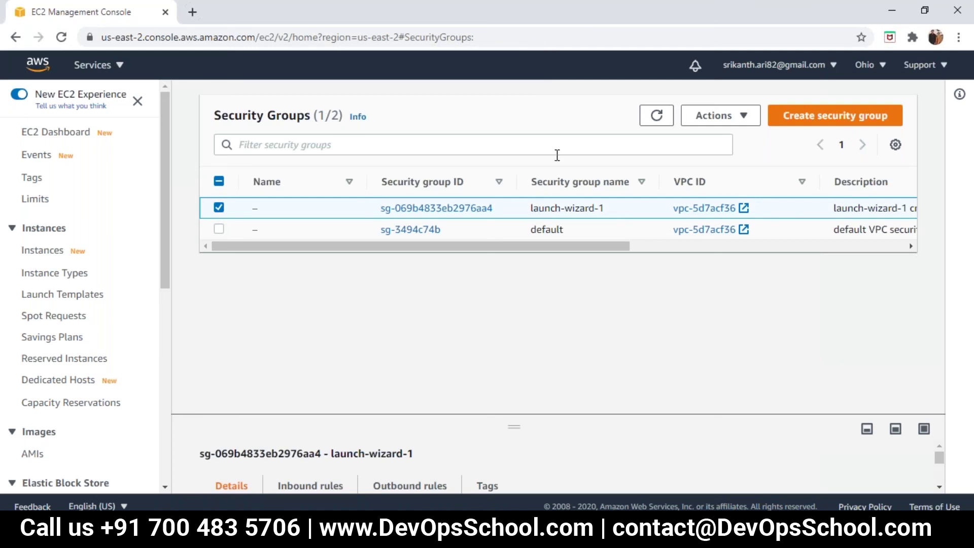
{"action": "left_click", "coordinate": [725, 122]}
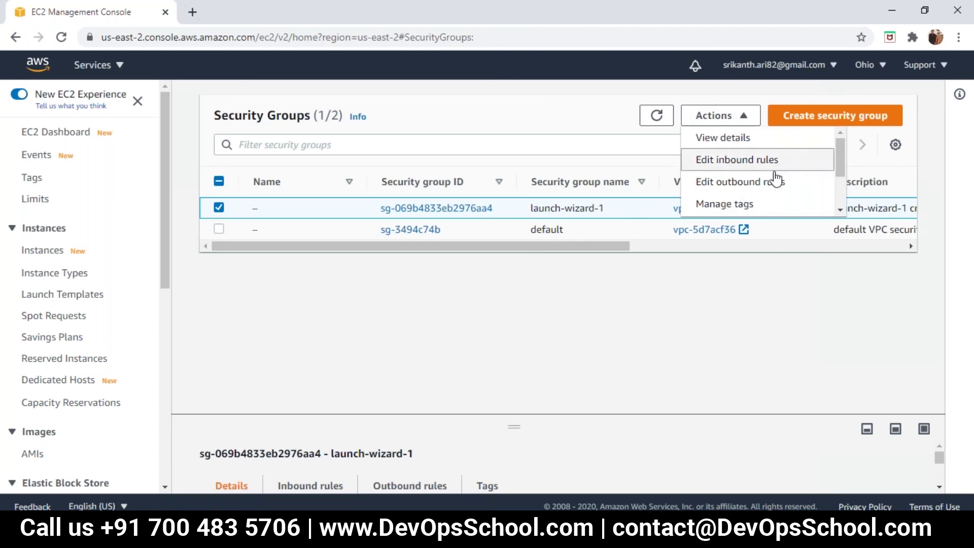
{"action": "scroll", "coordinate": [841, 178], "scroll_direction": "down", "scroll_amount": 1}
{"action": "scroll", "coordinate": [842, 177], "scroll_direction": "down", "scroll_amount": 2}
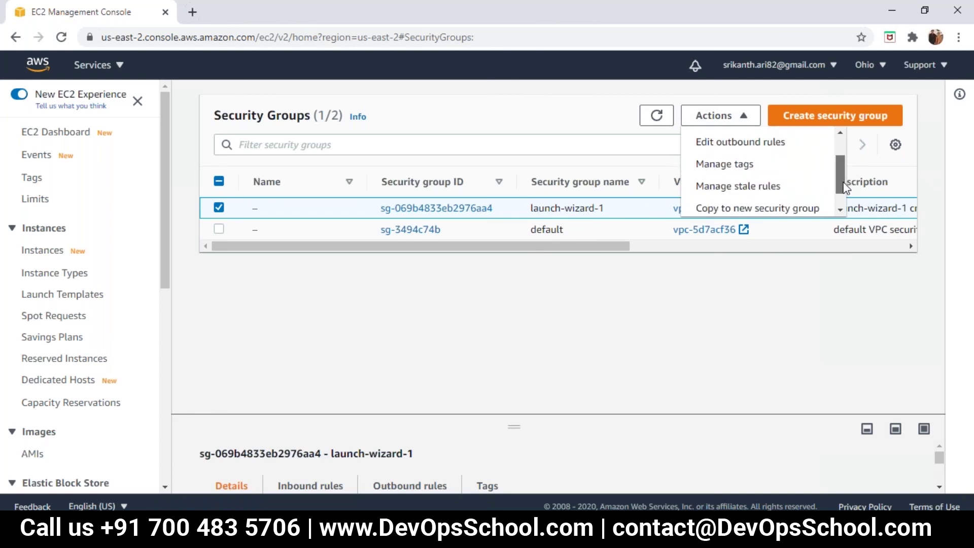
{"action": "scroll", "coordinate": [842, 173], "scroll_direction": "up", "scroll_amount": 2}
{"action": "scroll", "coordinate": [841, 170], "scroll_direction": "up", "scroll_amount": 1}
{"action": "scroll", "coordinate": [841, 170], "scroll_direction": "down", "scroll_amount": 2}
{"action": "scroll", "coordinate": [843, 160], "scroll_direction": "up", "scroll_amount": 2}
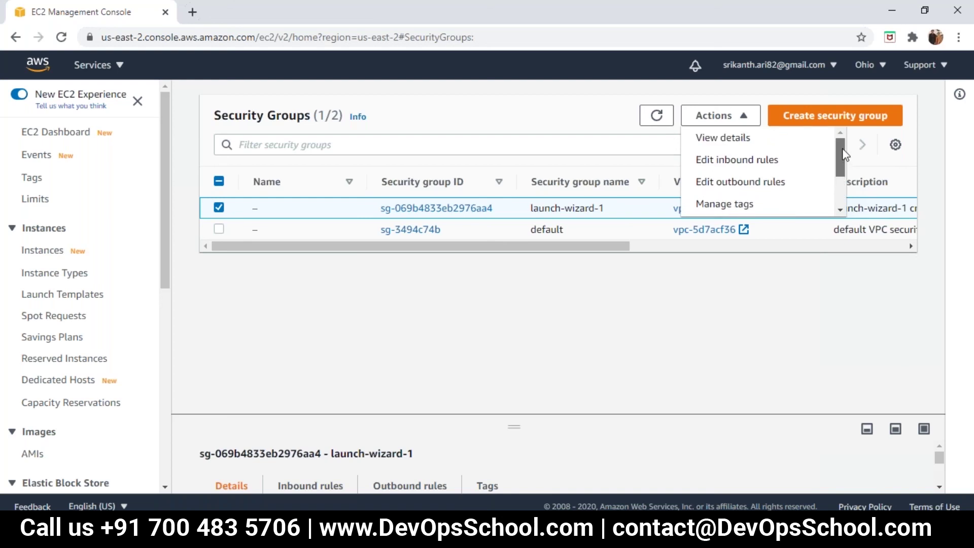
{"action": "left_click_drag", "start_coordinate": [840, 155], "coordinate": [841, 197]}
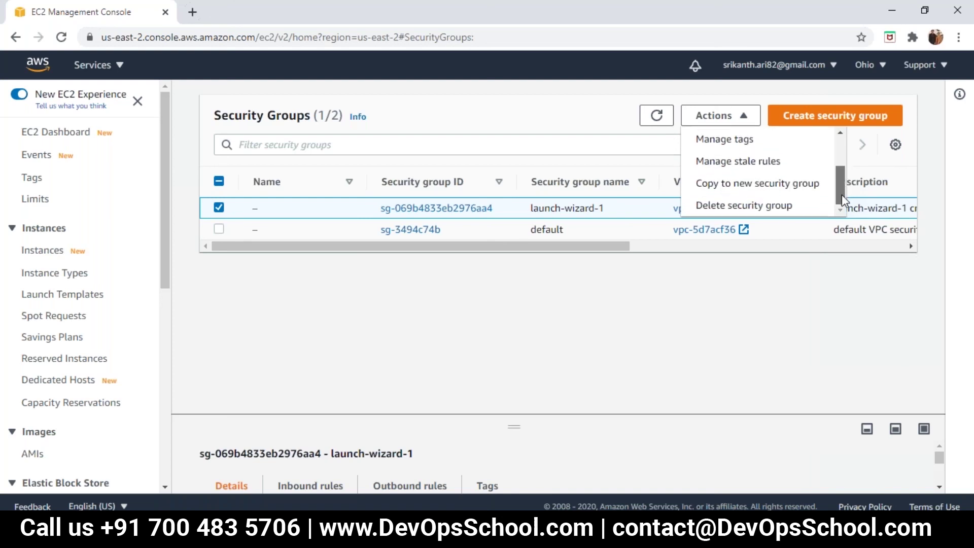
{"action": "left_click", "coordinate": [766, 212]}
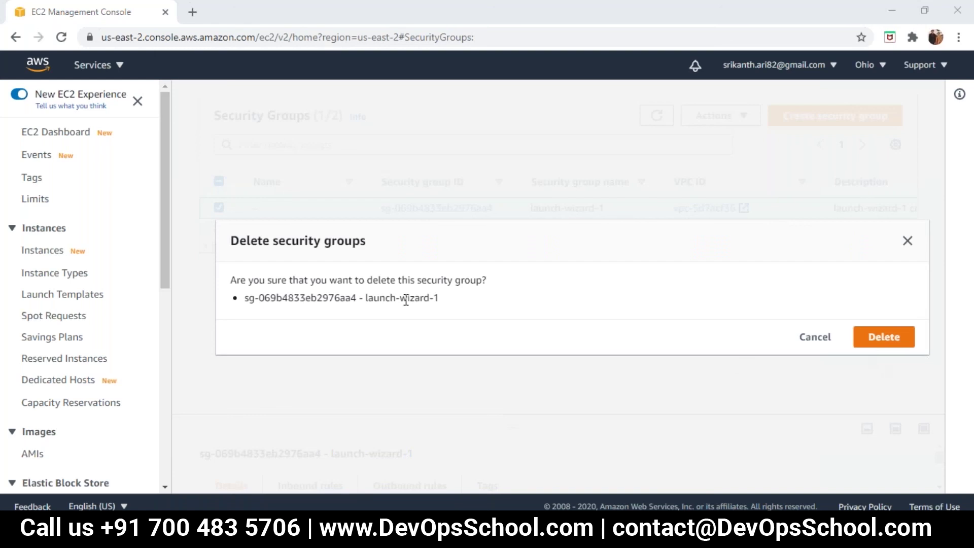
Confirm deleting launch-wizard-1, refresh to show only default, and return to the console home.
{"action": "left_click", "coordinate": [891, 338]}
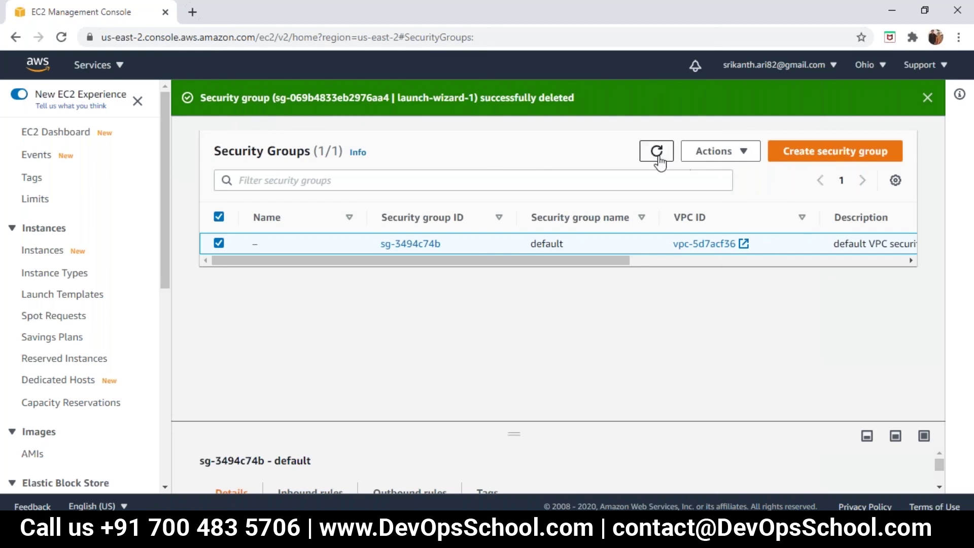
{"action": "left_click", "coordinate": [927, 98]}
{"action": "left_click", "coordinate": [656, 115]}
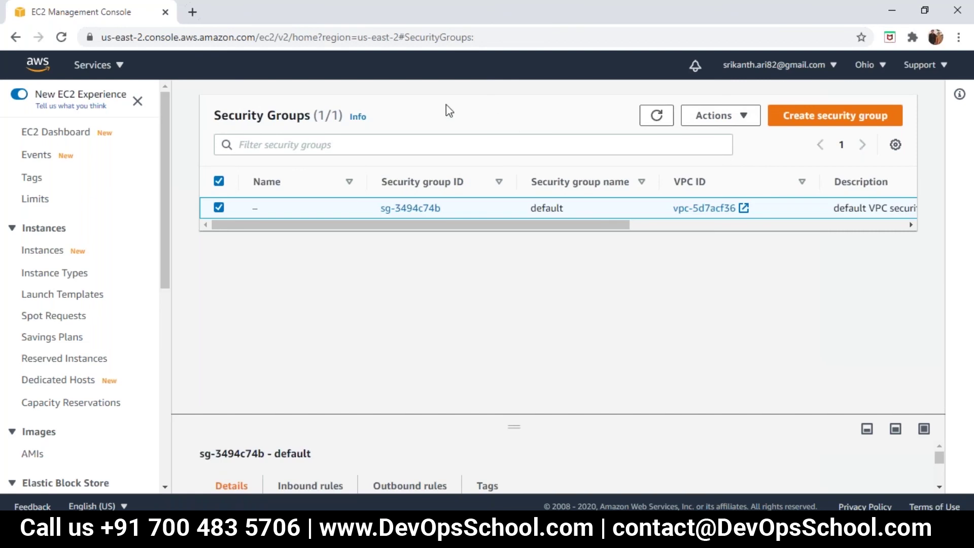
{"action": "left_click", "coordinate": [44, 75]}
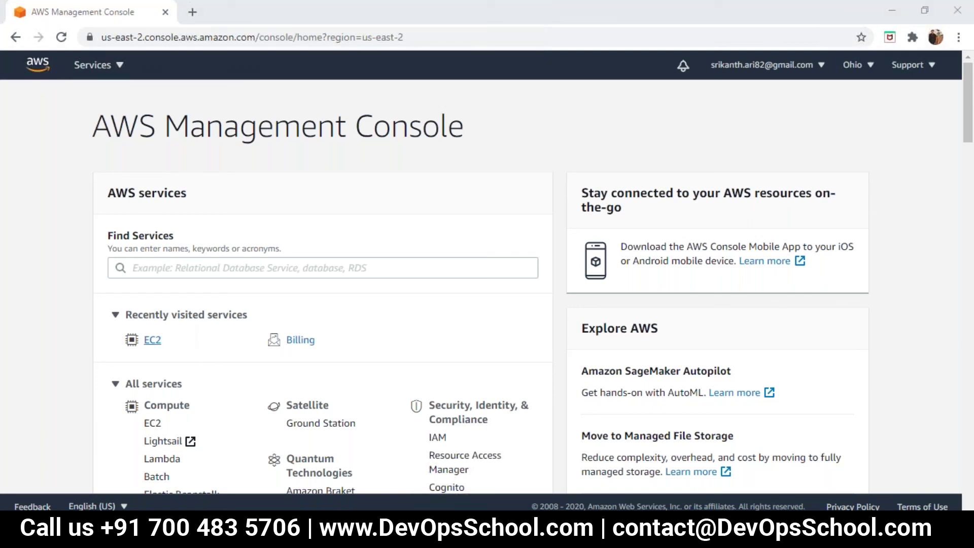
Reopen the EC2 Dashboard and refresh its Resources counts to show zero instances.
{"action": "left_click", "coordinate": [152, 340]}
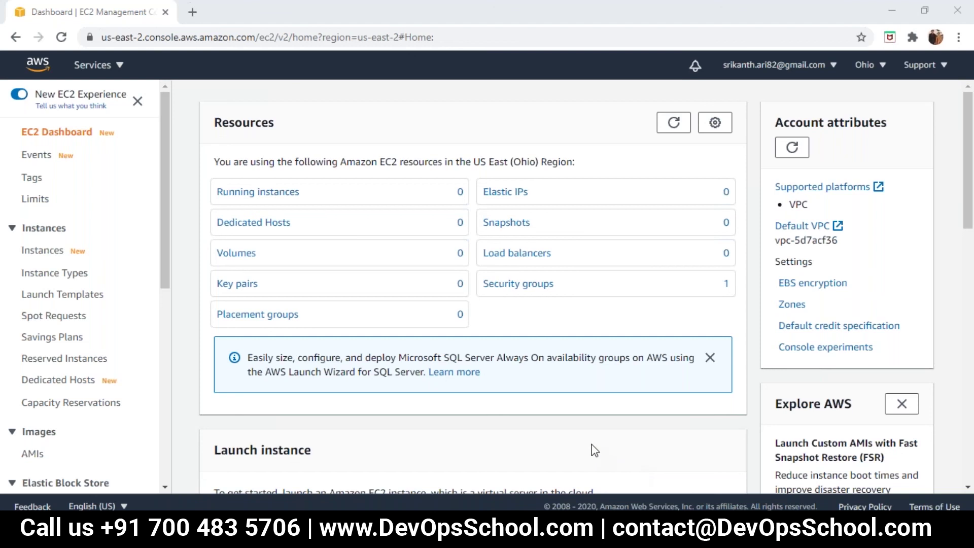
{"action": "left_click", "coordinate": [679, 129]}
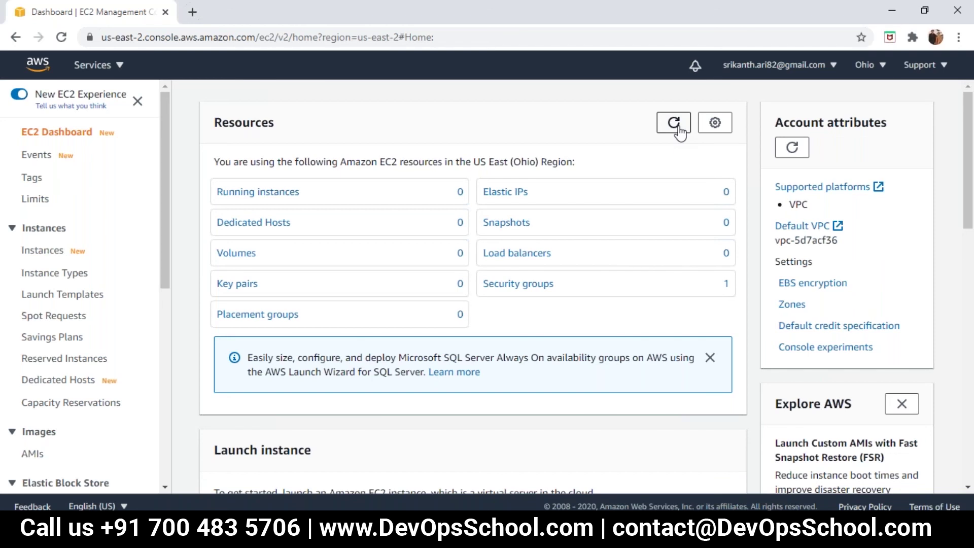
{"action": "left_click", "coordinate": [679, 129]}
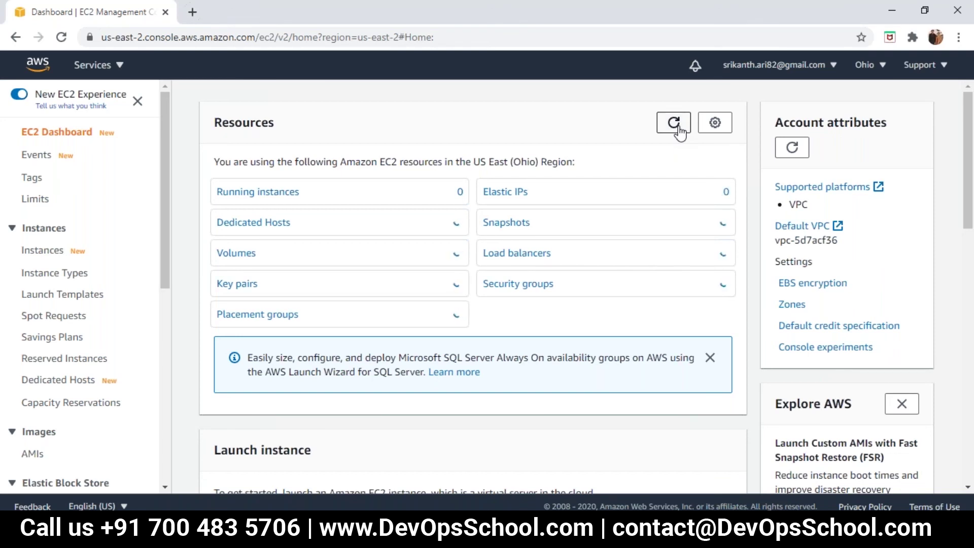